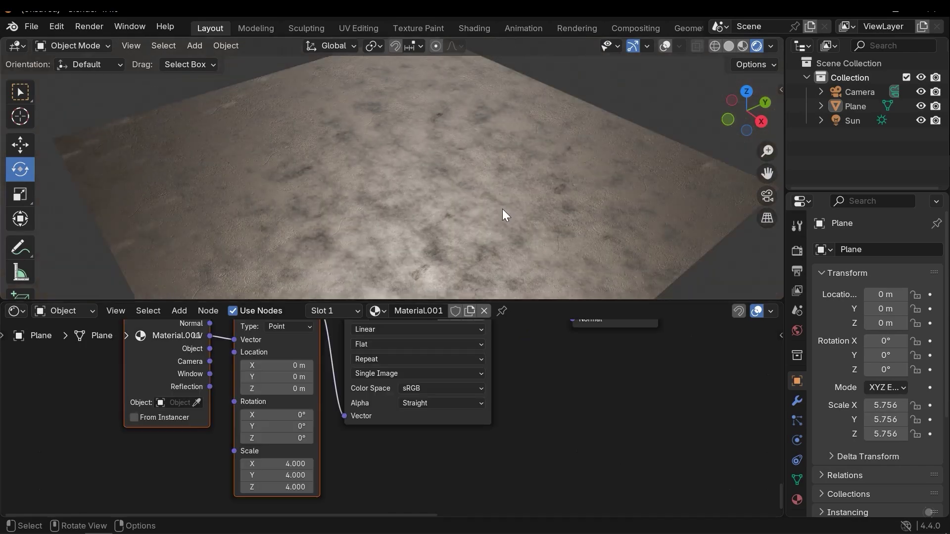
Step: Add Texture Coordinate and Mapping nodes to the Dust.png image texture in the plane's material
middle_click_drag(502, 212, 333, 157)
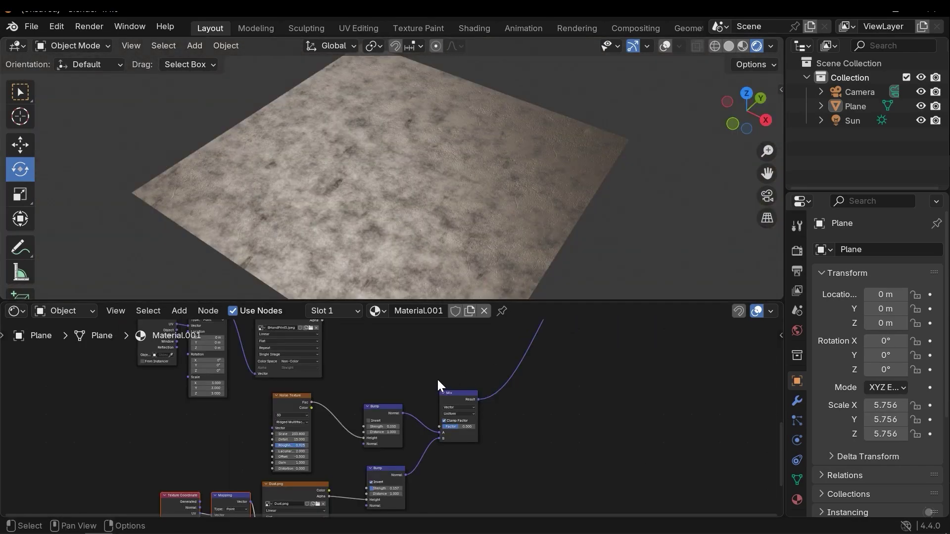
mouse_move(398, 195)
middle_mouse_down()
mouse_move(453, 180)
mouse_move(388, 191)
middle_mouse_up()
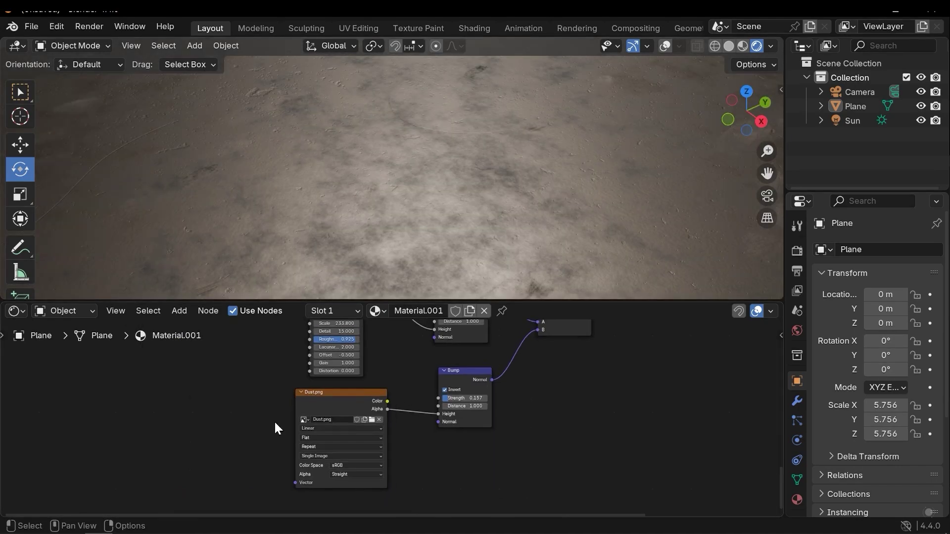
left_click_drag(261, 446, 343, 401)
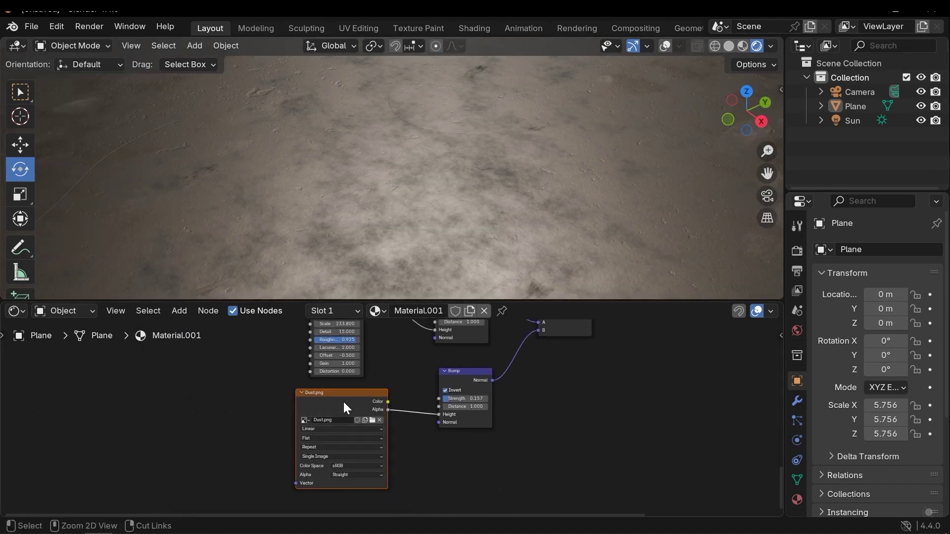
key("ctrl+t")
scroll(323, 425, "down", 3)
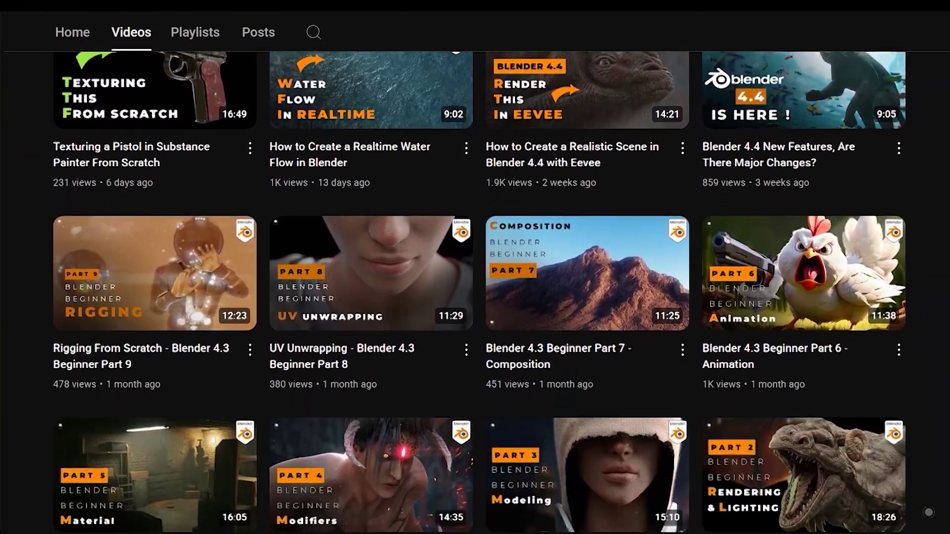
Step: Switch to the Blacave store in the browser and browse its 3D character models
scroll(478, 292, "down", 8)
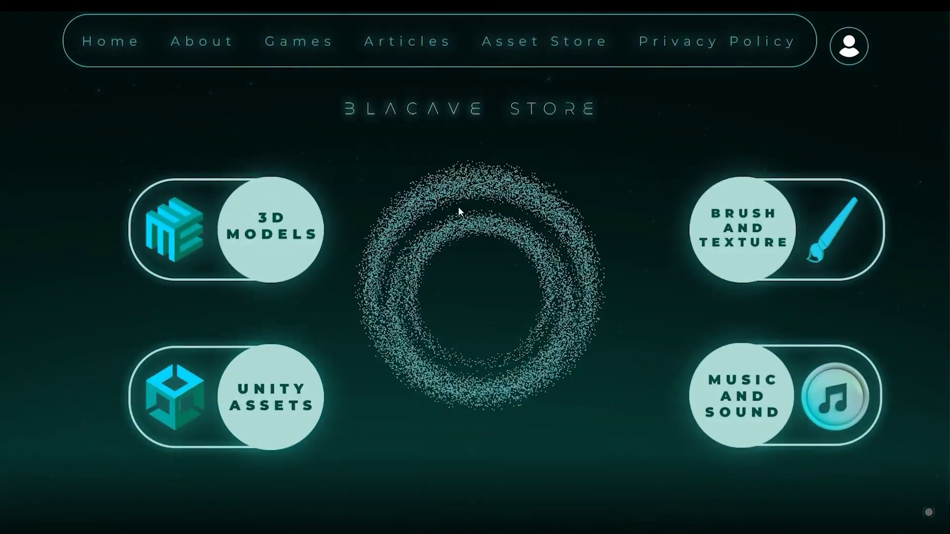
left_click(233, 244)
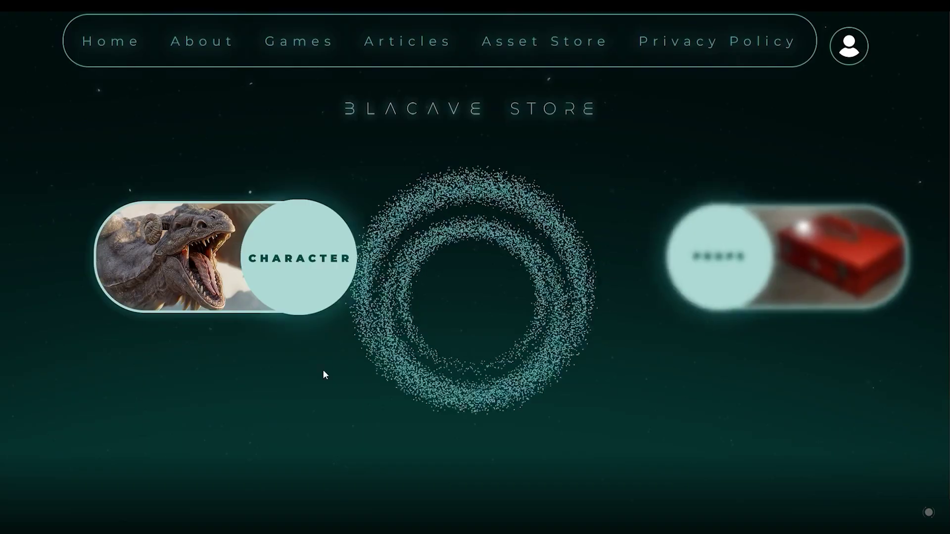
left_click(222, 252)
scroll(475, 267, "down", 8)
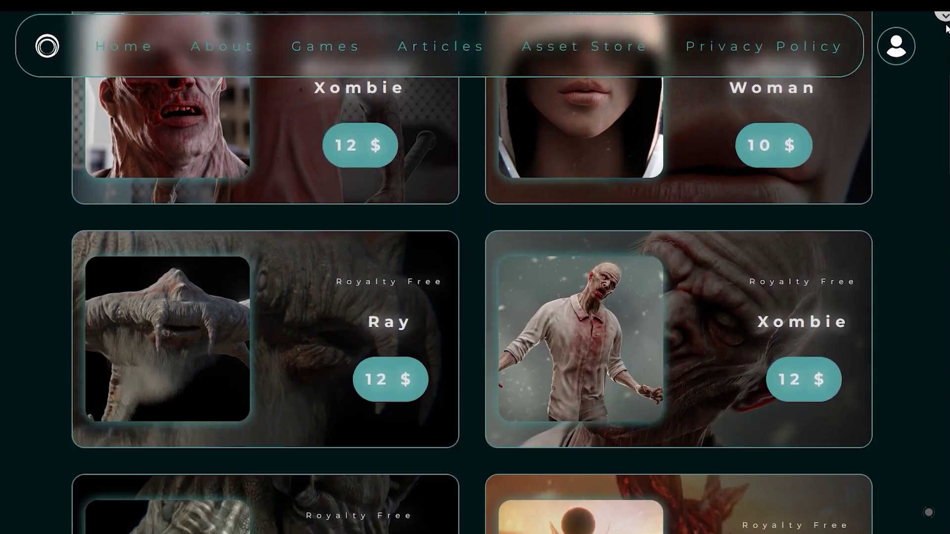
scroll(946, 29, "down", 15)
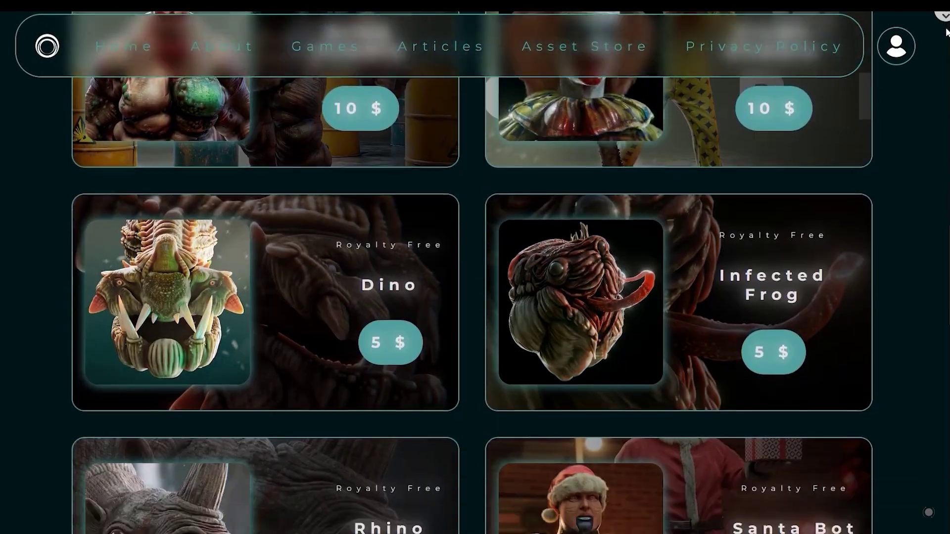
scroll(947, 29, "down", 10)
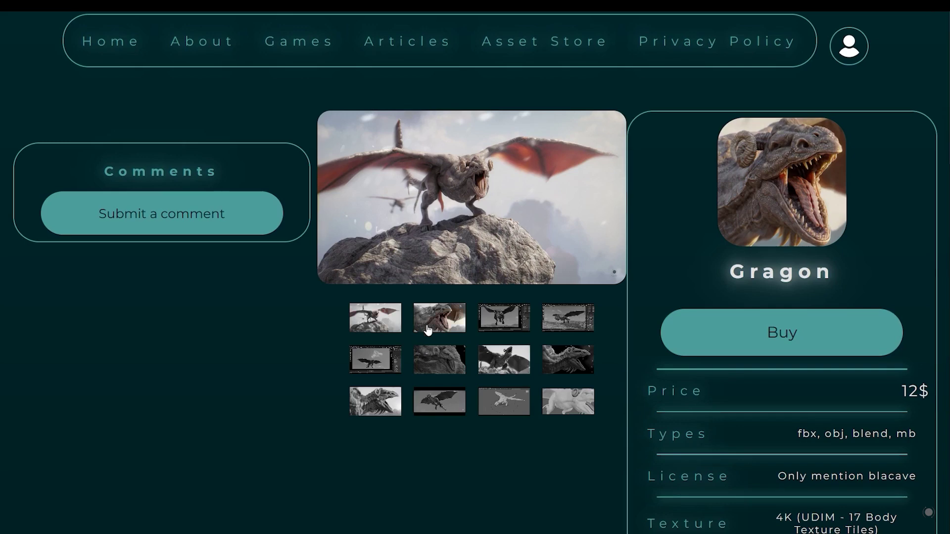
Step: Examine the preview images of the Gragon model
left_click(423, 280)
left_click(424, 287)
left_click(445, 326)
left_click(499, 277)
left_click(507, 292)
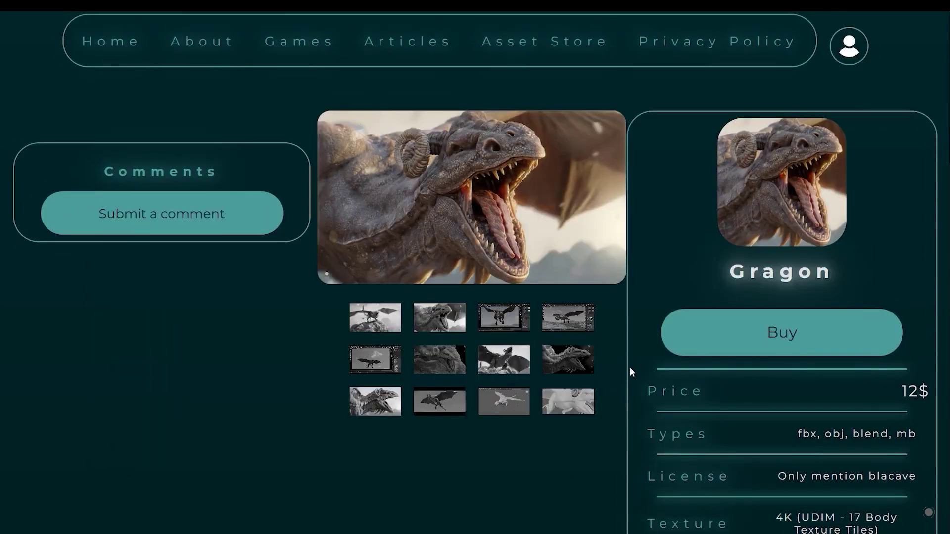
left_click(504, 318)
left_click(476, 195)
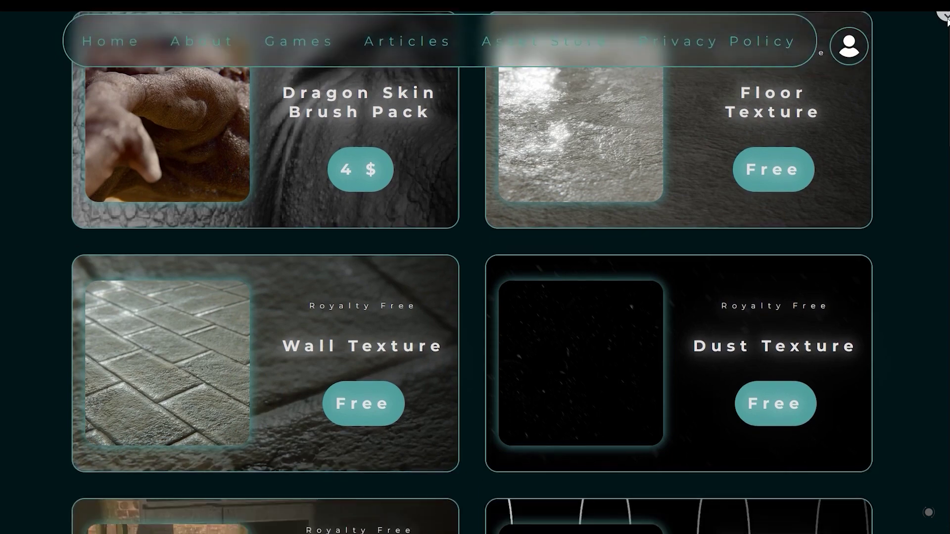
Step: Browse the store's free textures and Blender projects, and examine the Water Flow Blender Project preview
scroll(475, 267, "down", 5)
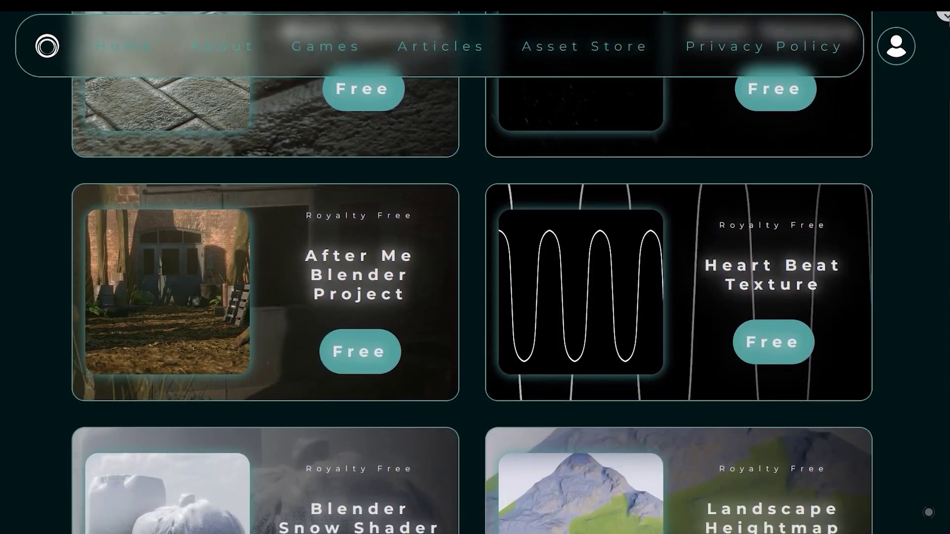
scroll(475, 267, "down", 12)
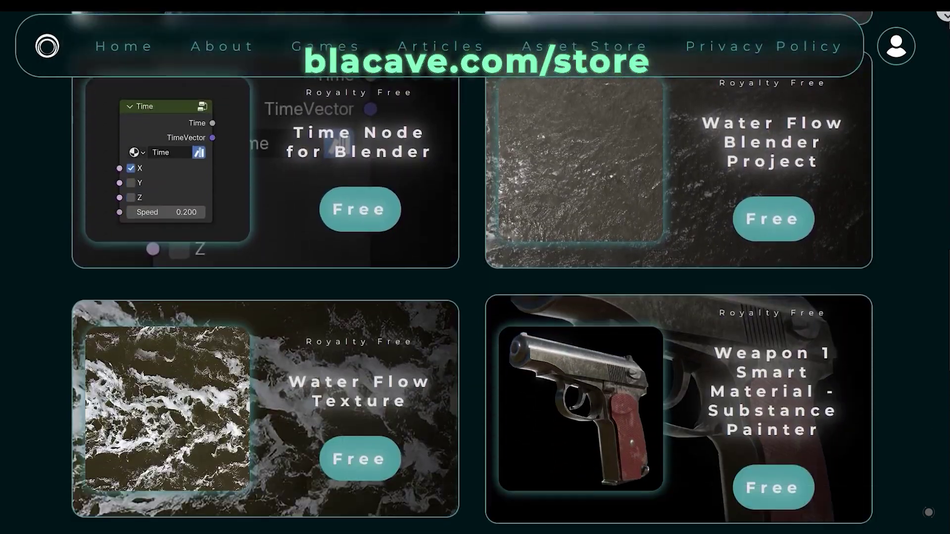
scroll(475, 267, "down", 3)
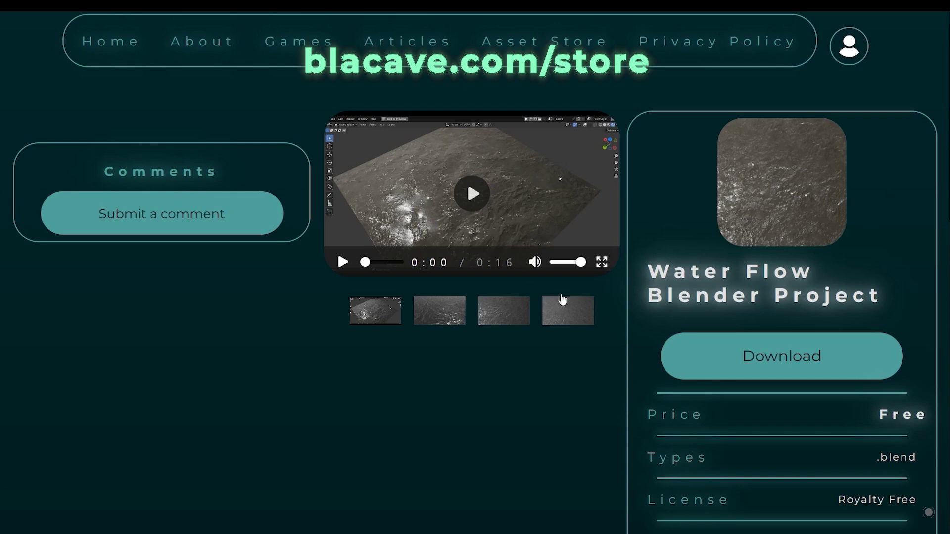
left_click(483, 218)
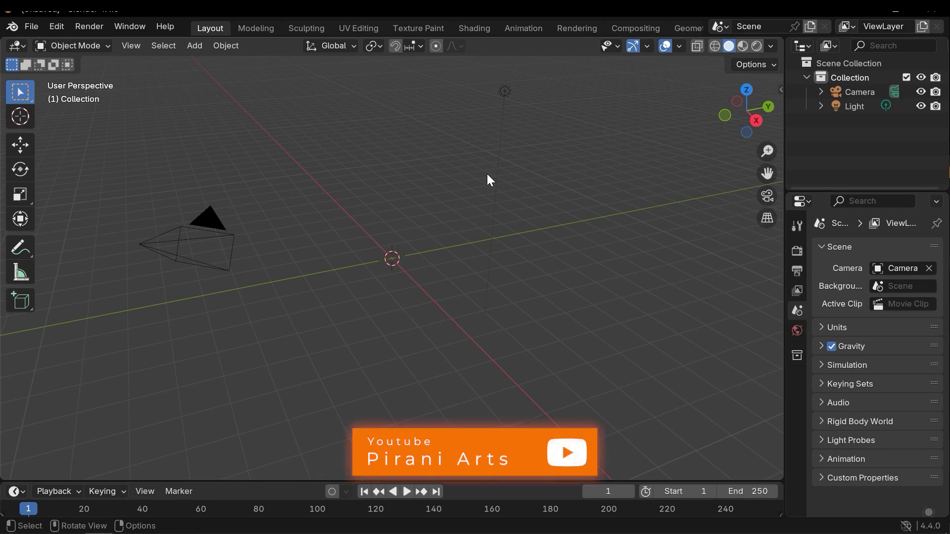
Step: Add a plane mesh at the origin and scale it up uniformly to about 5.756
middle_click_drag(441, 333, 428, 271)
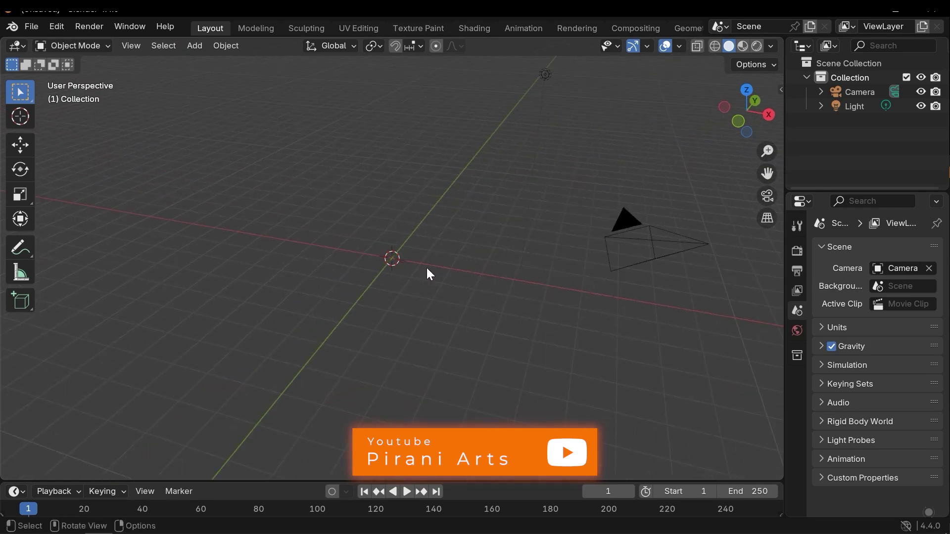
key("shift+a")
mouse_move(399, 254)
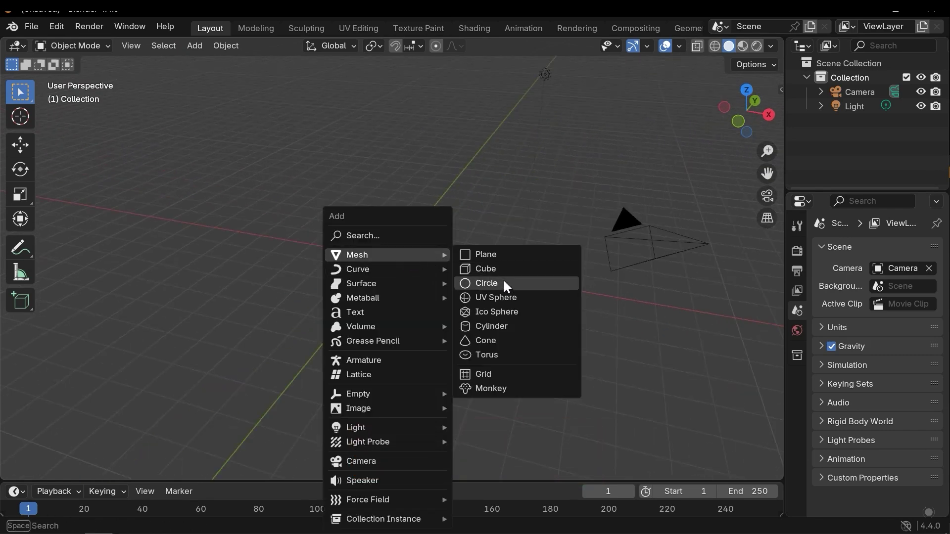
left_click(500, 254)
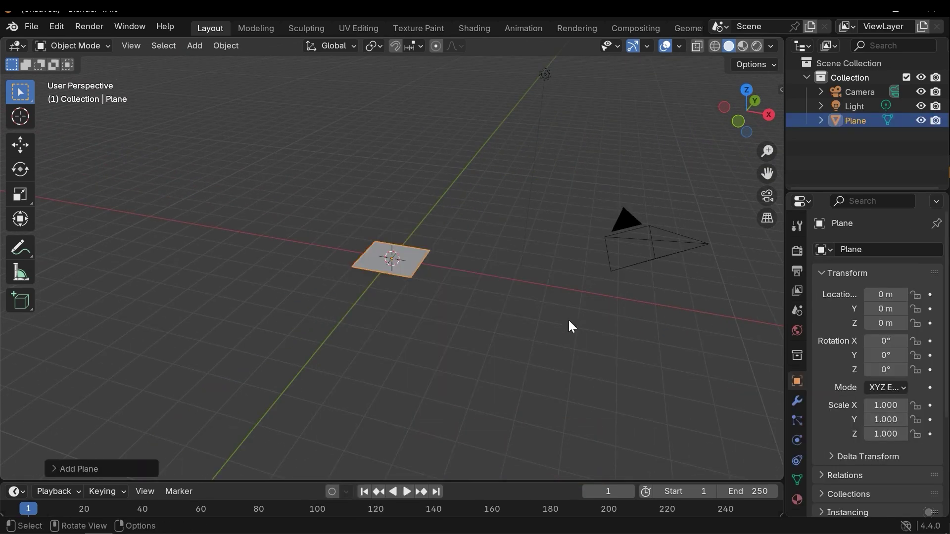
middle_click_drag(568, 318, 454, 325)
key("s")
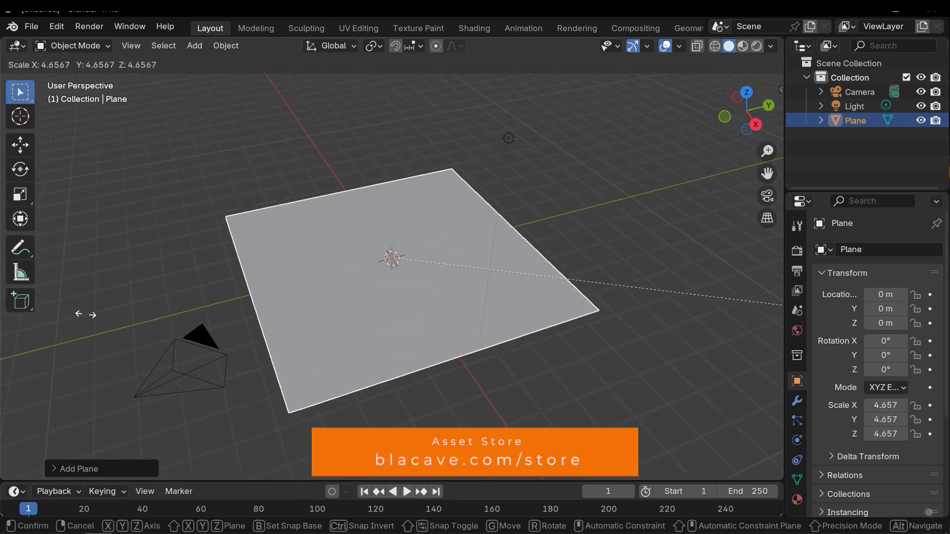
left_click(187, 317)
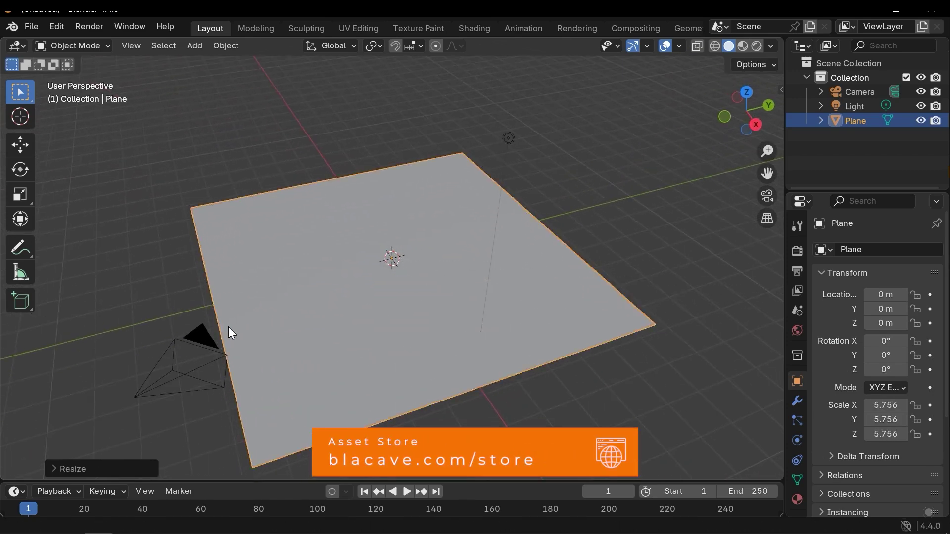
Step: Replace the timeline with an enlarged Shader Editor and create a new material for the plane
middle_click_drag(228, 326, 288, 324)
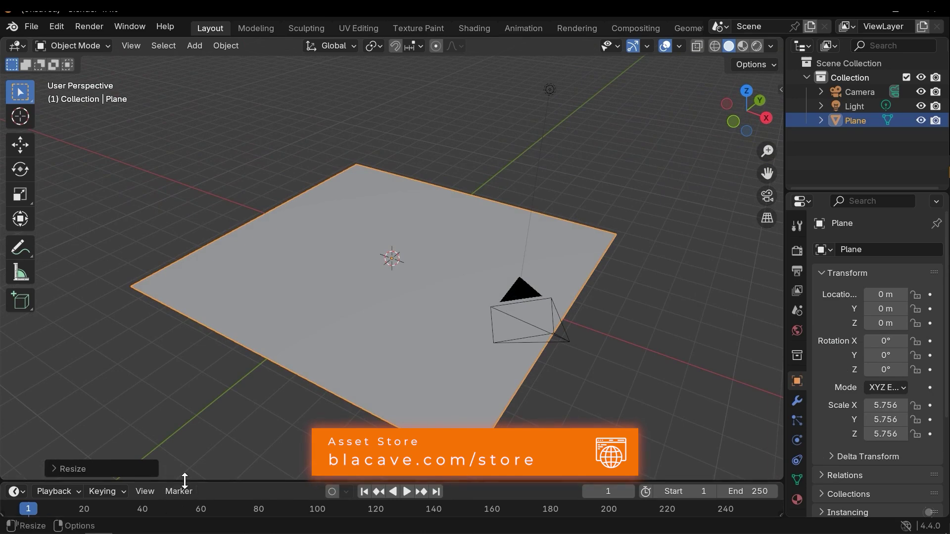
left_click_drag(184, 480, 99, 358)
left_click(19, 361)
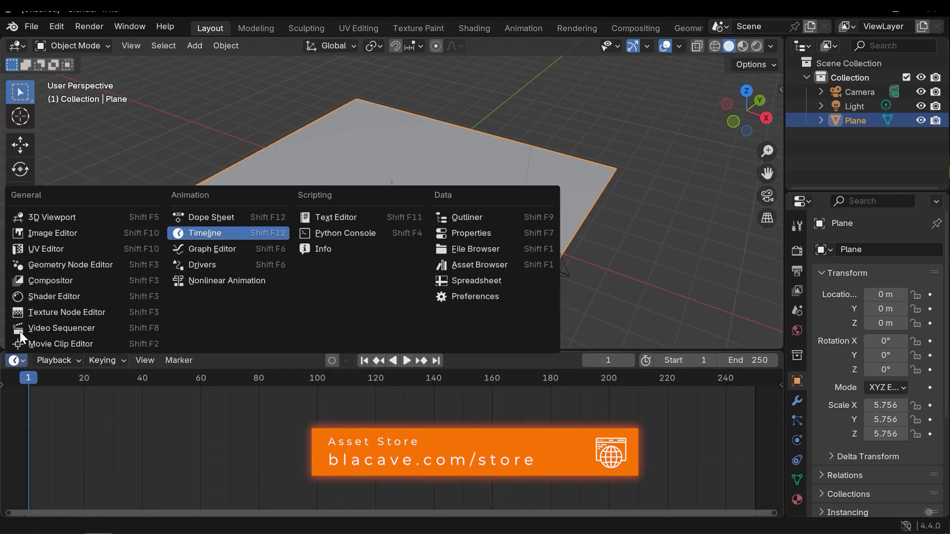
left_click(46, 295)
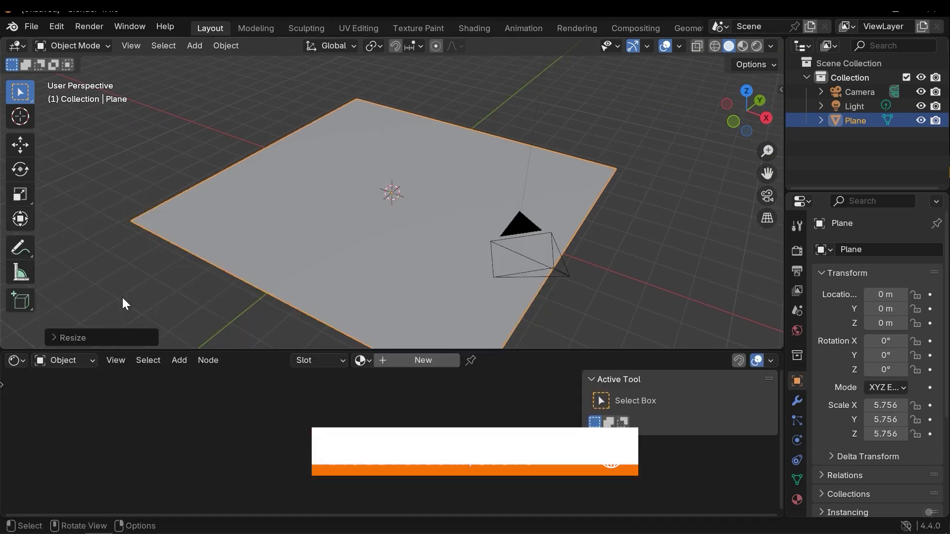
left_click_drag(376, 349, 384, 301)
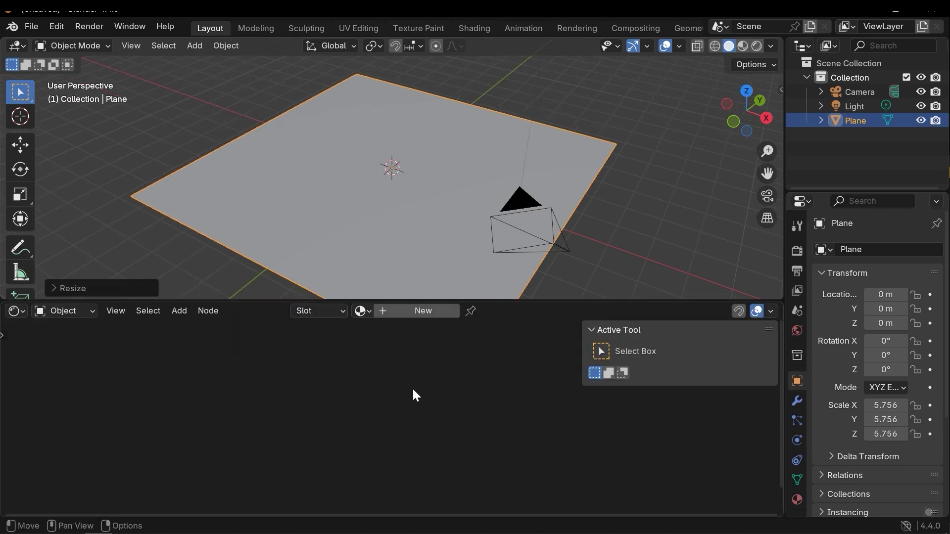
left_click(423, 310)
scroll(435, 379, "up", 5)
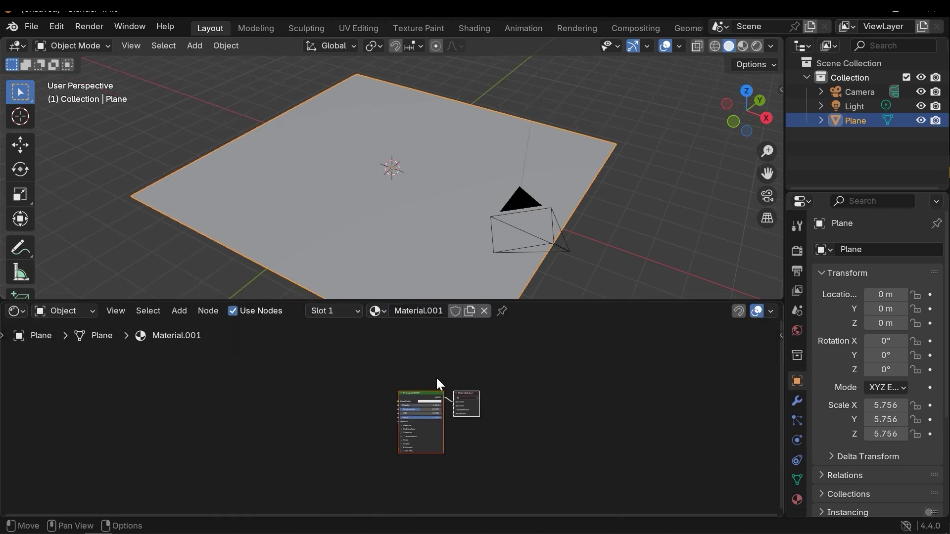
Step: Deselect the plane and switch the 3D viewport shading to Rendered
middle_click_drag(461, 163, 515, 93)
left_click(515, 94)
key("z")
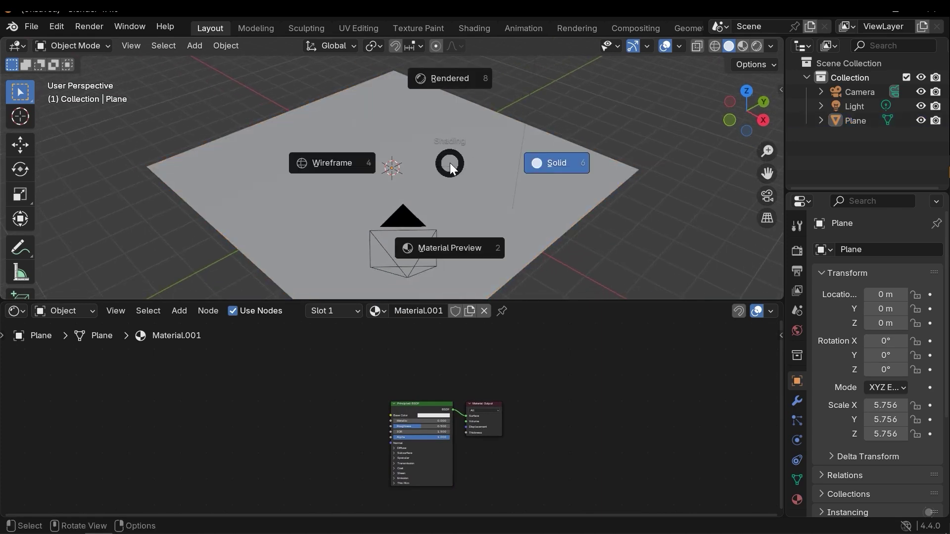
left_click(500, 105)
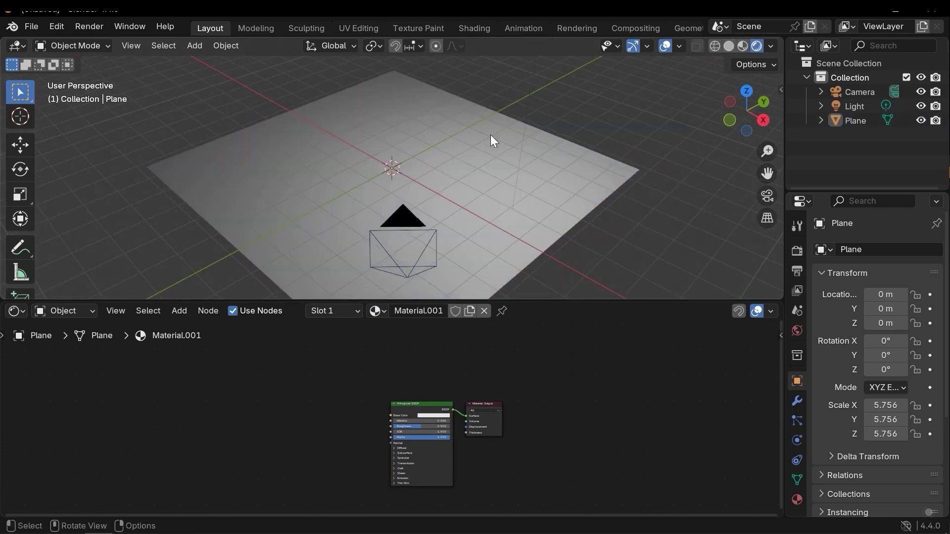
Step: Delete the existing light above the plane and add a Sun light in its place
scroll(488, 173, "down", 3)
middle_click_drag(491, 184, 471, 69)
left_click(472, 68)
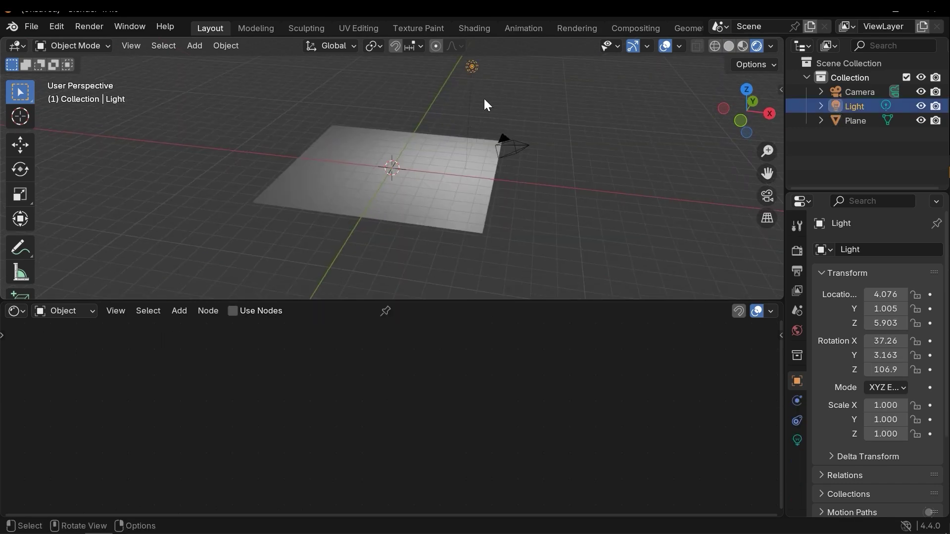
key("Delete")
key("shift+a")
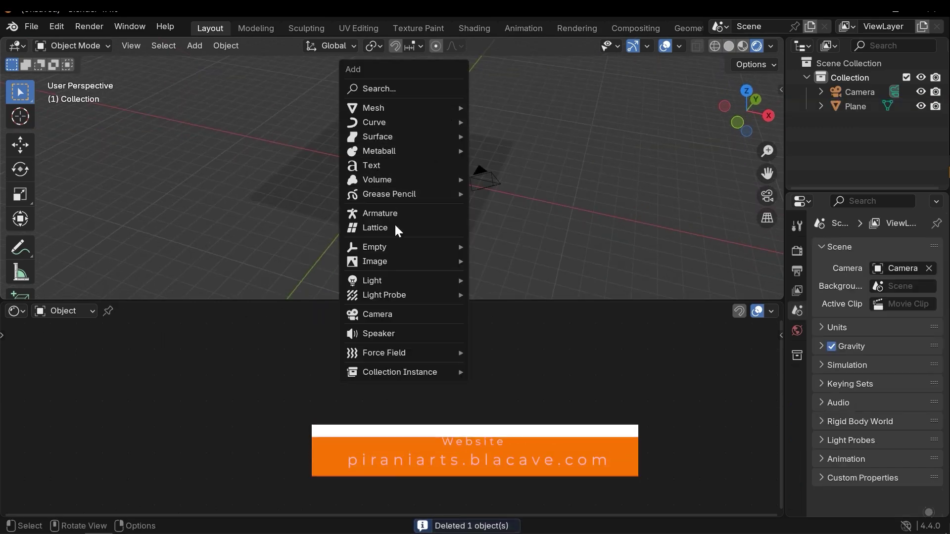
mouse_move(395, 280)
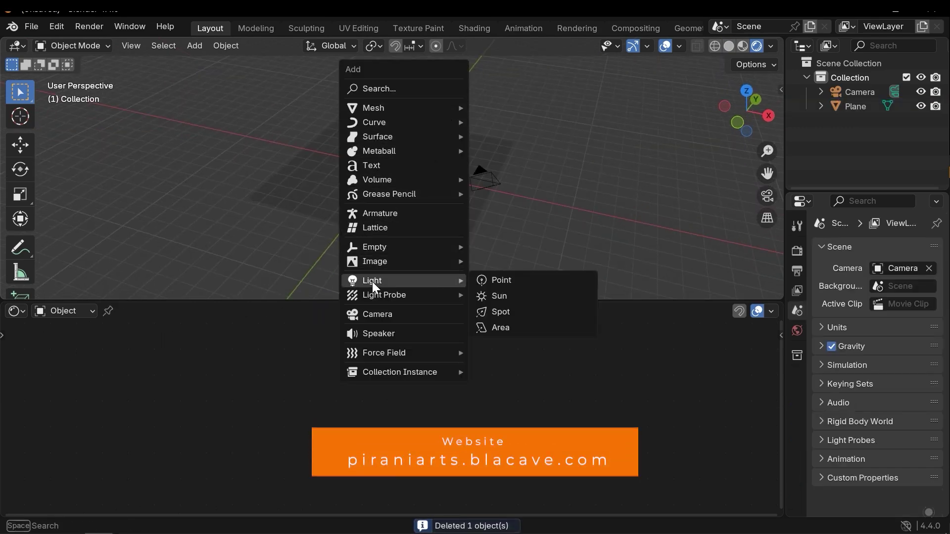
left_click(509, 296)
Step: Move the Sun light above the plane to about X -1.25, Y 0.112, Z 8.257 m
middle_click_drag(491, 188, 424, 263)
scroll(431, 221, "down", 3)
key("g")
left_click(412, 145)
Step: Activate the Rotate tool and rotate the Sun light about the global Y axis by about -37°
middle_click_drag(436, 176, 441, 188)
key("shift+space")
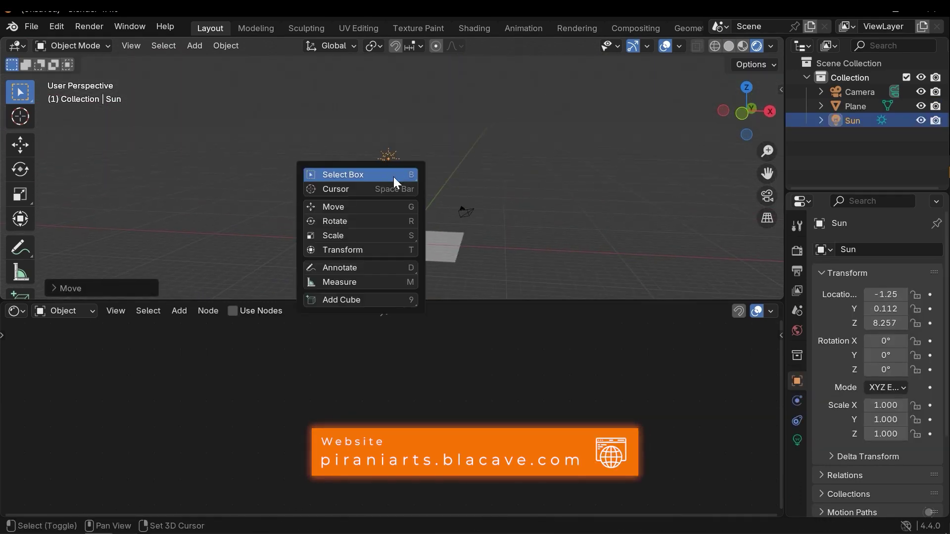
left_click(354, 208)
key("shift+space")
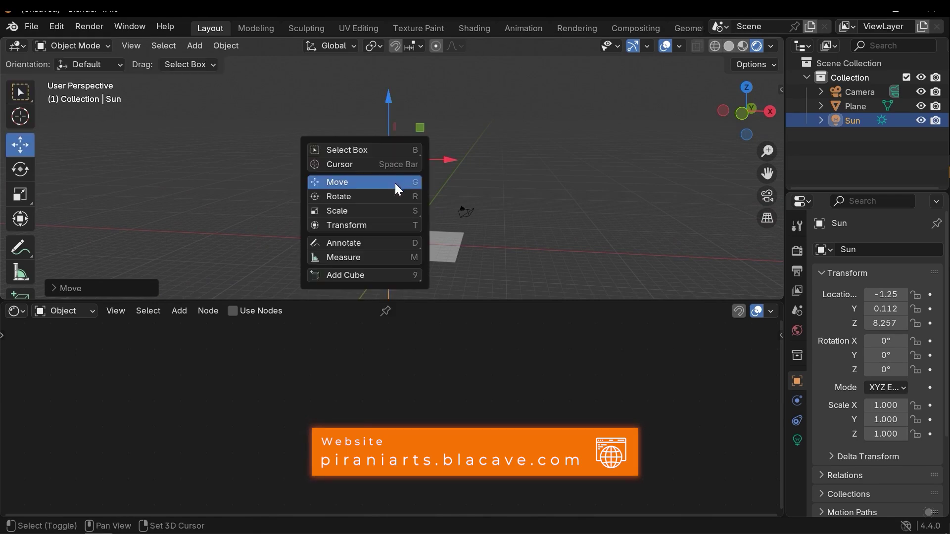
left_click(361, 199)
left_click_drag(429, 123, 396, 111)
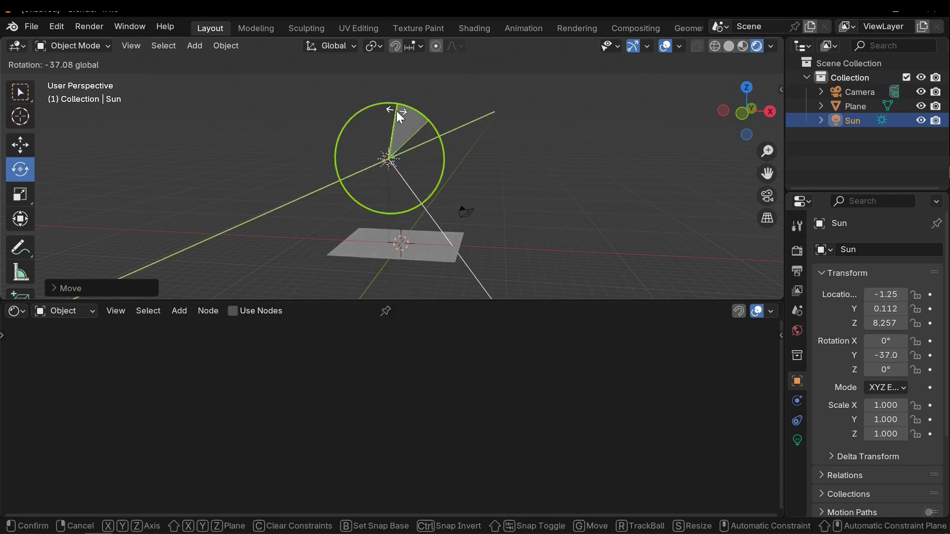
left_click(407, 163)
left_click(405, 166)
Step: Rotate the Sun light about the Z axis to about -43.9° and deselect it
left_click_drag(406, 164, 456, 176)
middle_click_drag(358, 187, 389, 170)
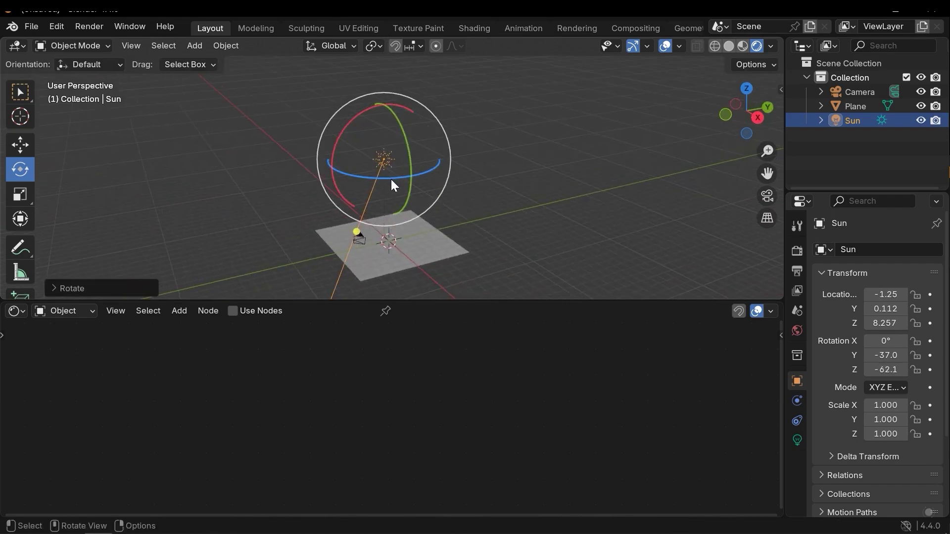
left_click_drag(391, 180, 400, 179)
left_click(458, 213)
middle_click_drag(459, 213, 429, 167, "shift")
middle_click_drag(406, 221, 446, 253)
scroll(455, 198, "up", 3)
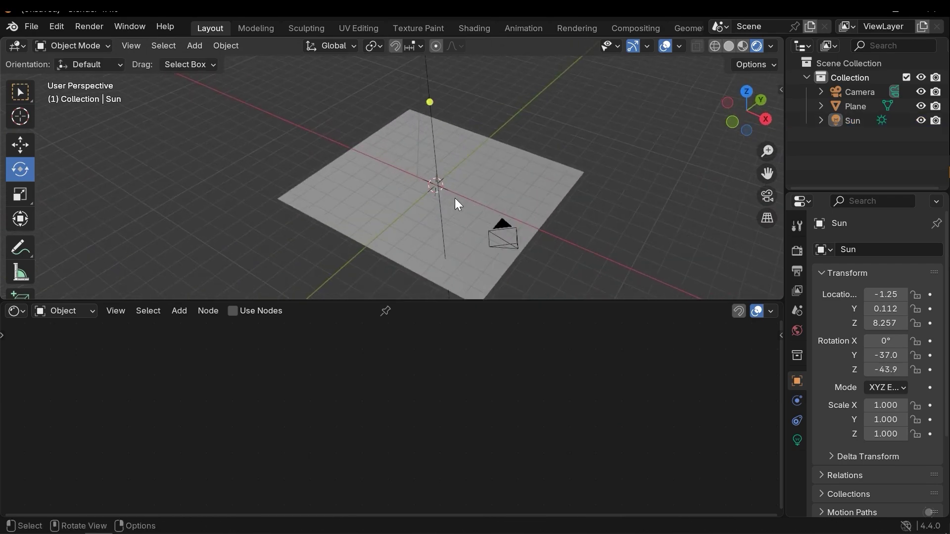
Step: Hide the viewport overlays and select the plane to show its material nodes
middle_click_drag(455, 198, 444, 201)
left_click(661, 49)
left_click(396, 214)
scroll(395, 214, "up", 2)
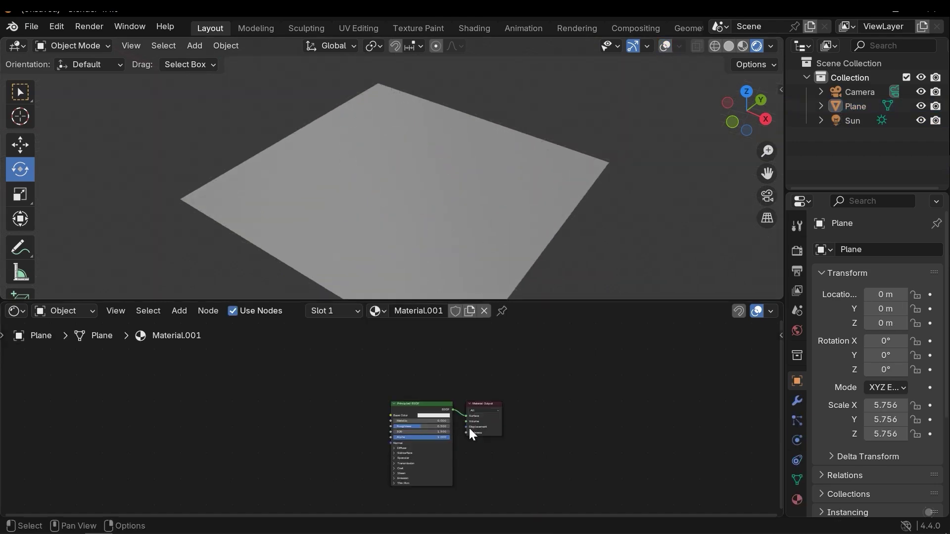
Step: Set the Principled BSDF's Metallic value to 1.000
middle_click_drag(469, 429, 442, 411)
scroll(413, 433, "up", 2)
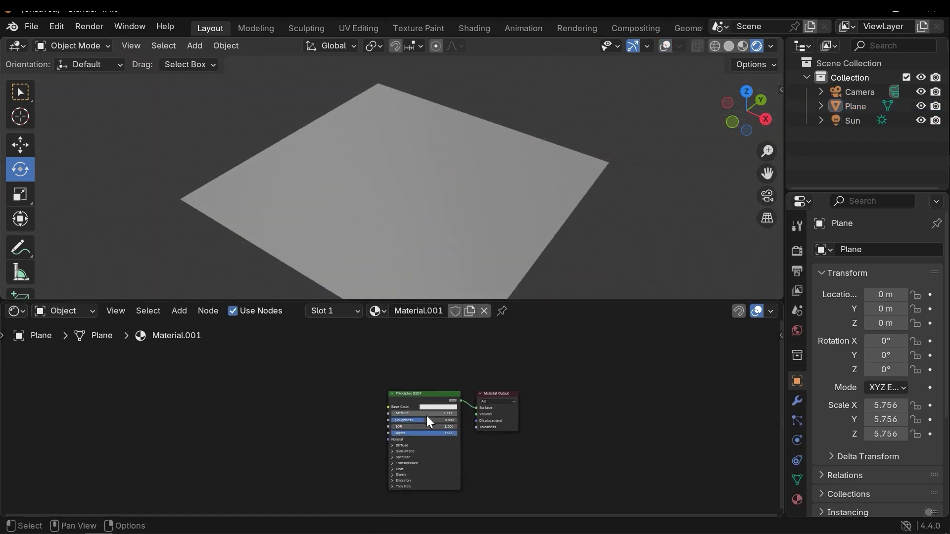
scroll(402, 432, "up", 3)
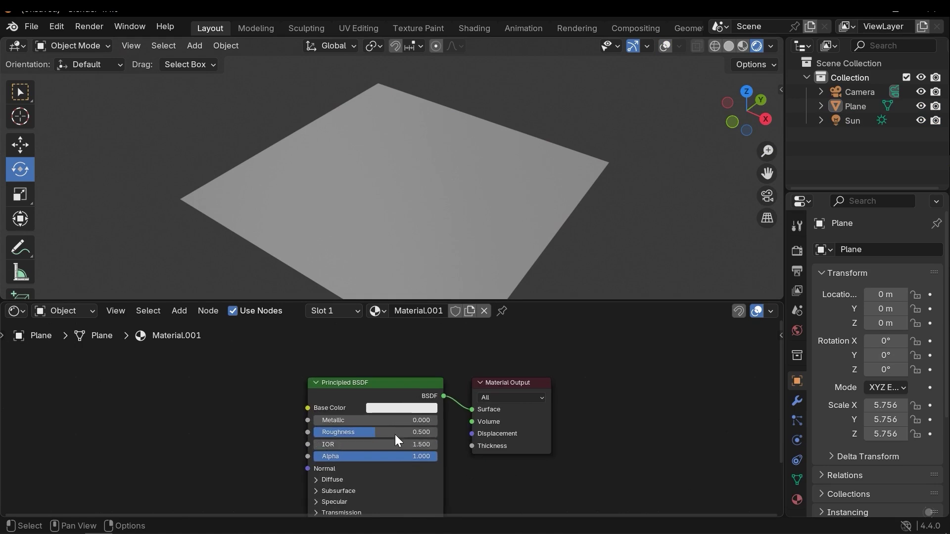
left_click_drag(346, 420, 442, 421)
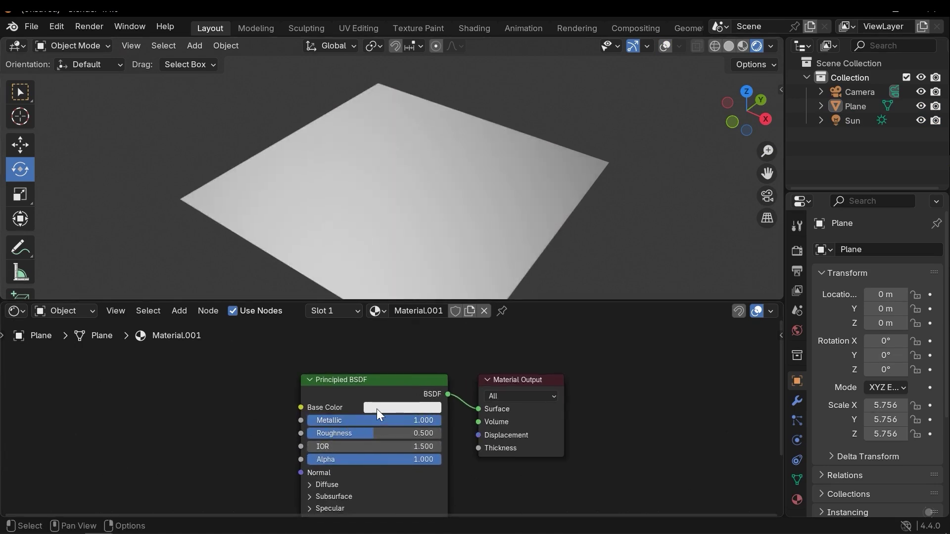
Step: Examine the metallic plane's shading and the Principled BSDF's inputs
mouse_move(501, 206)
middle_mouse_down()
mouse_move(427, 201)
mouse_move(495, 197)
mouse_move(429, 192)
mouse_move(482, 215)
middle_mouse_up()
middle_click_drag(489, 381, 501, 381)
middle_click_drag(472, 412, 522, 401)
scroll(440, 414, "down", 3)
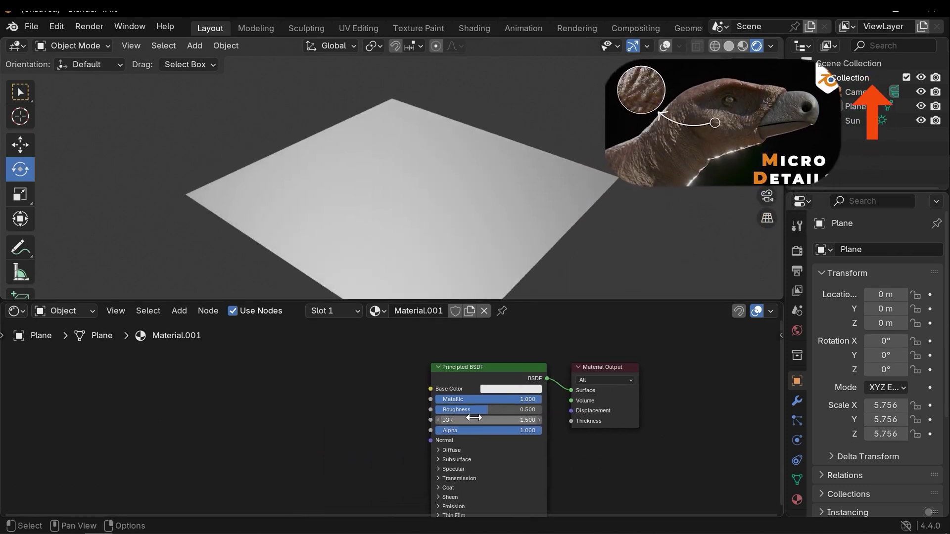
scroll(471, 415, "up", 1)
middle_click_drag(460, 515, 467, 454)
middle_click_drag(474, 383, 474, 411)
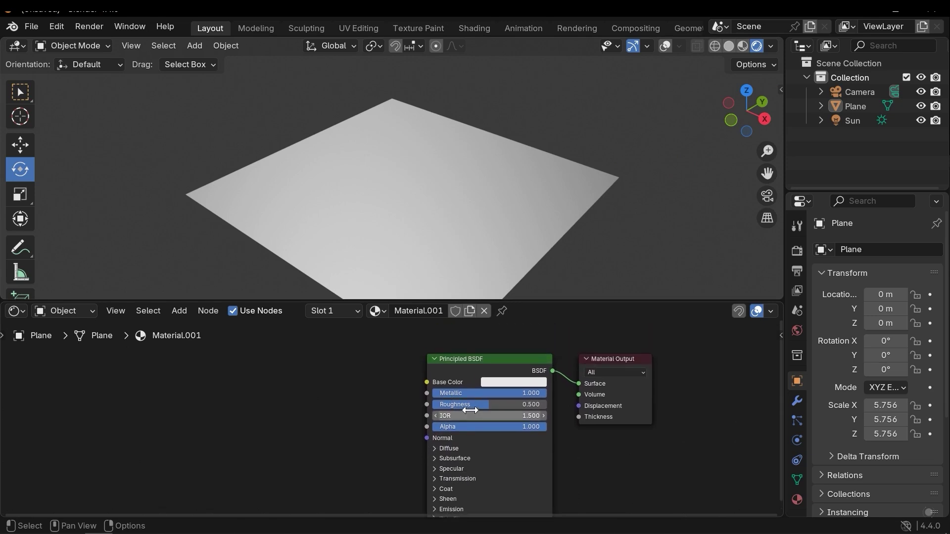
middle_click_drag(428, 457, 420, 407)
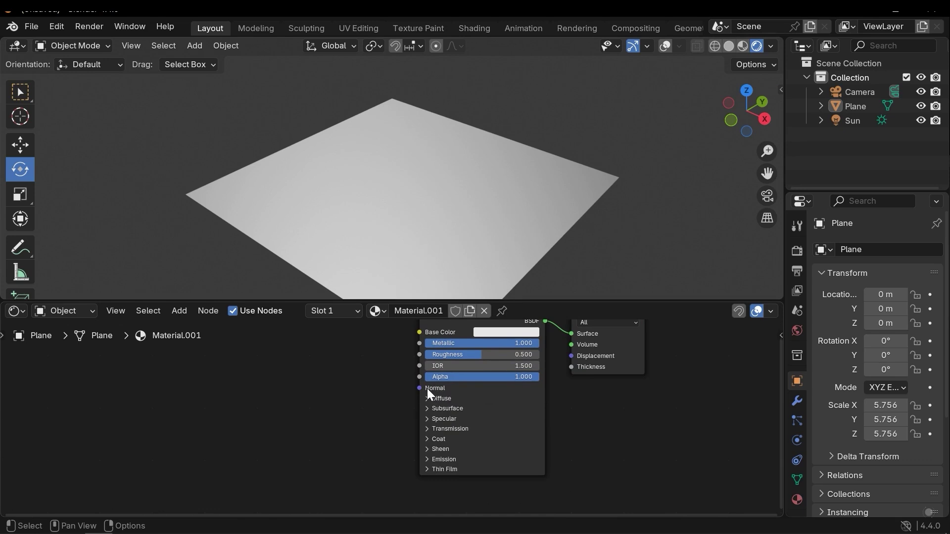
middle_click_drag(433, 385, 412, 453)
middle_click_drag(456, 196, 398, 175)
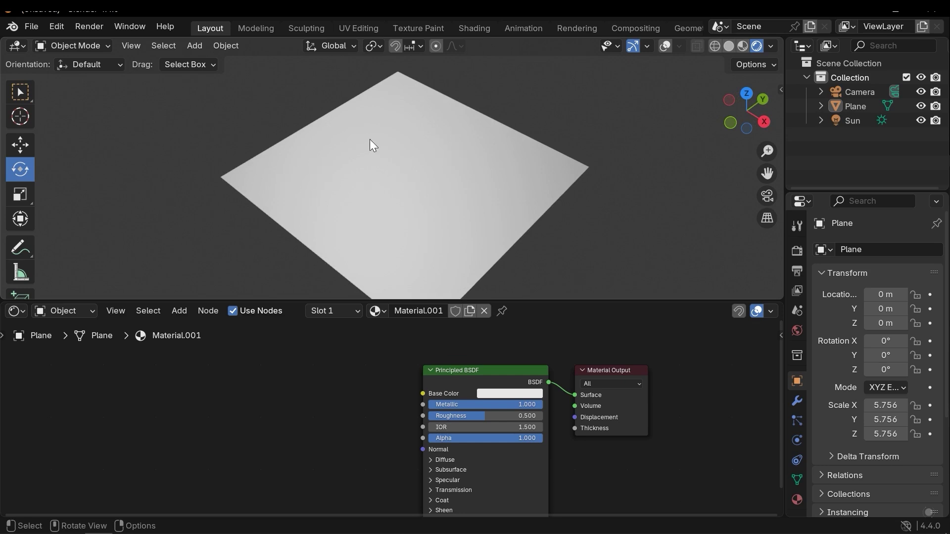
middle_click_drag(470, 233, 478, 223)
Step: Add a Noise Texture node ahead of the Principled BSDF and preview its Fac output on the plane
middle_click_drag(374, 451, 467, 449)
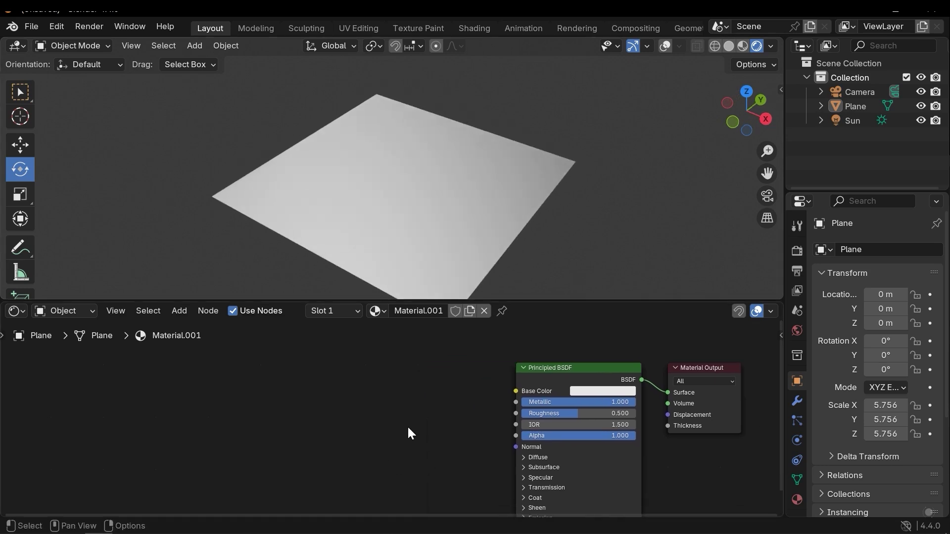
key("shift+a")
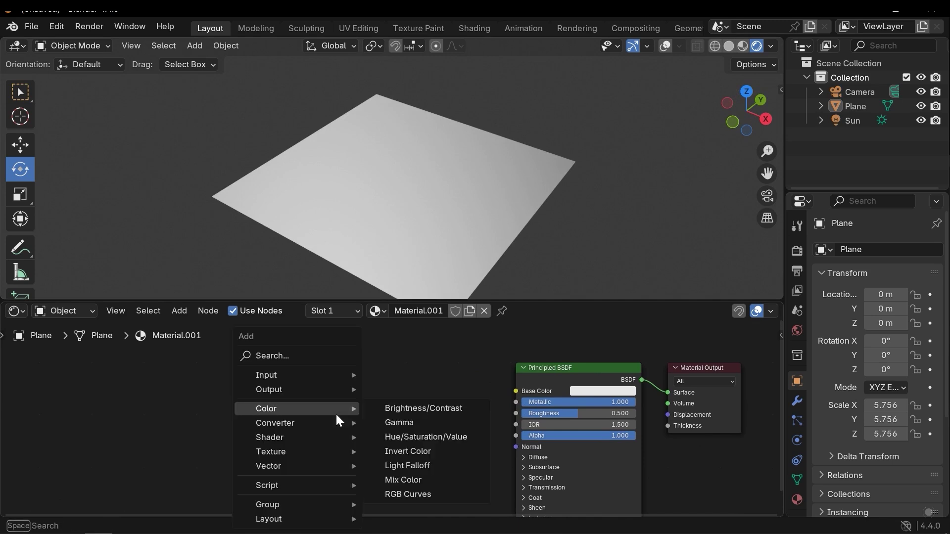
type("n")
key("Return")
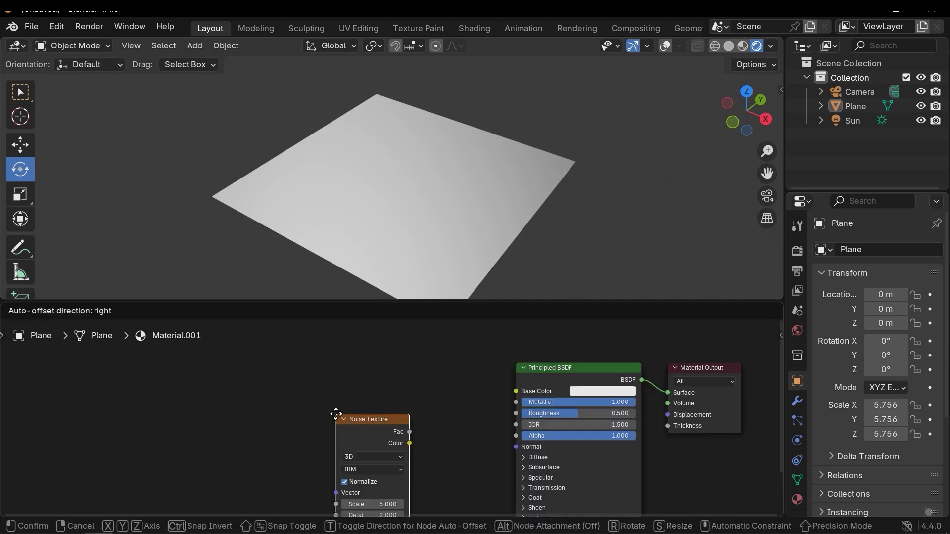
left_click(283, 422)
middle_click_drag(410, 479, 393, 428)
left_click_drag(283, 389, 277, 404)
middle_click_drag(349, 399, 417, 380)
left_click(296, 359, "ctrl+shift")
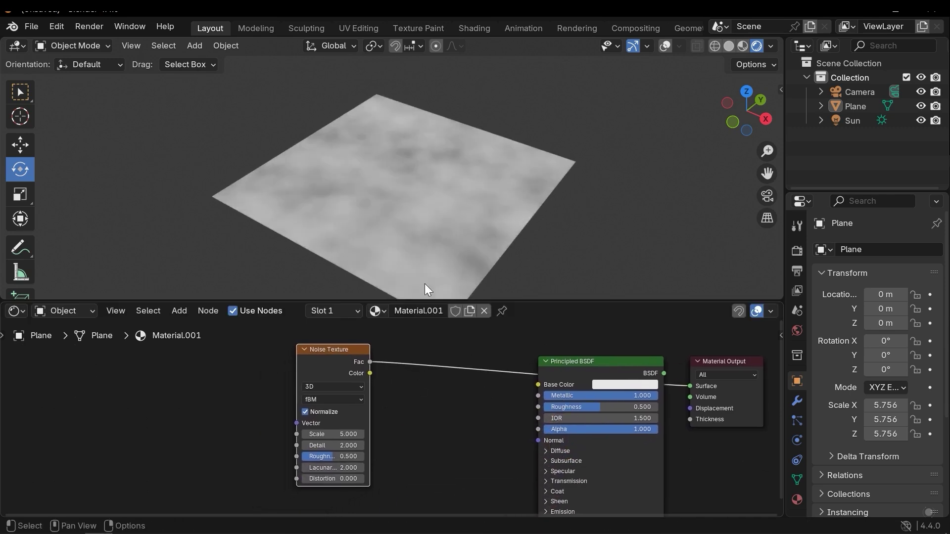
Step: Set the Noise Texture's Scale to 15.700
middle_click_drag(425, 283, 442, 228)
scroll(442, 220, "up", 1)
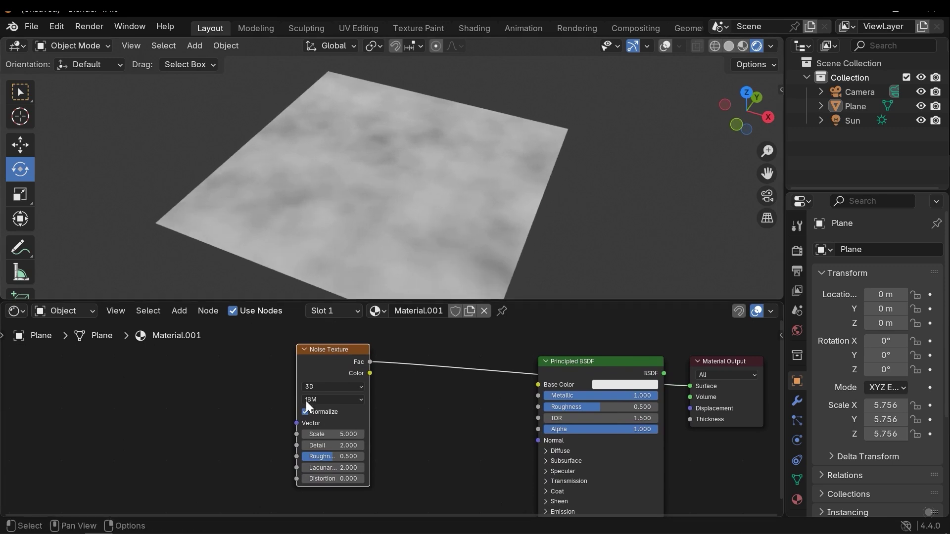
middle_click_drag(306, 401, 317, 408)
scroll(442, 163, "up", 2)
scroll(412, 170, "down", 2)
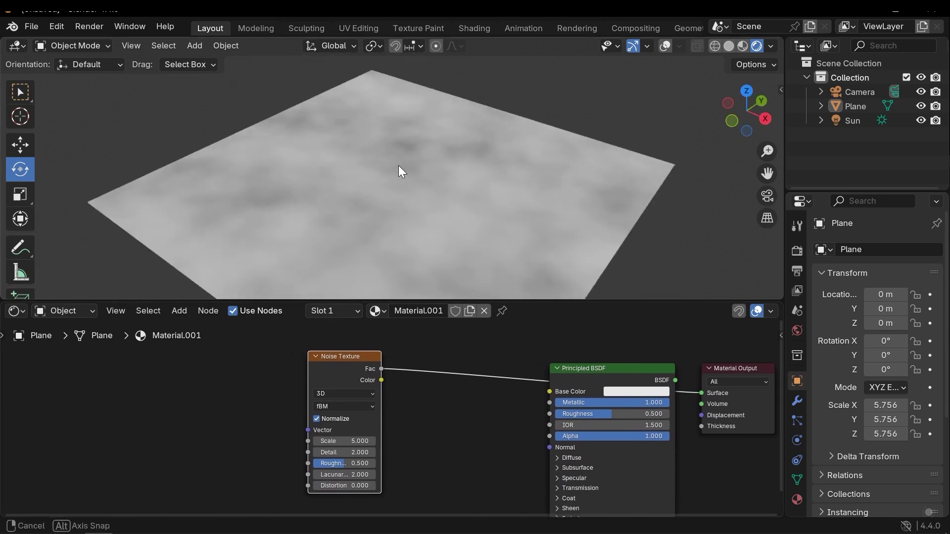
scroll(361, 413, "up", 1)
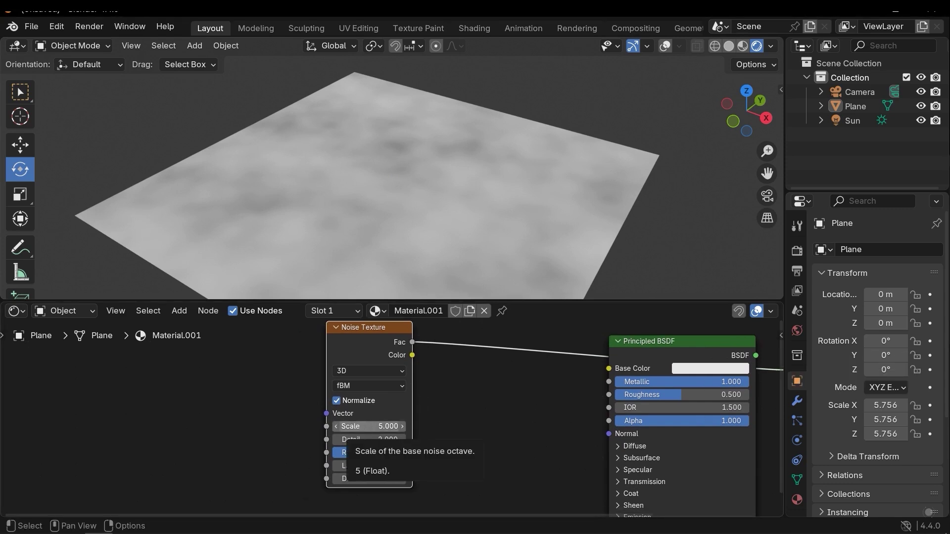
left_click_drag(368, 426, 437, 426)
middle_click_drag(510, 276, 433, 217)
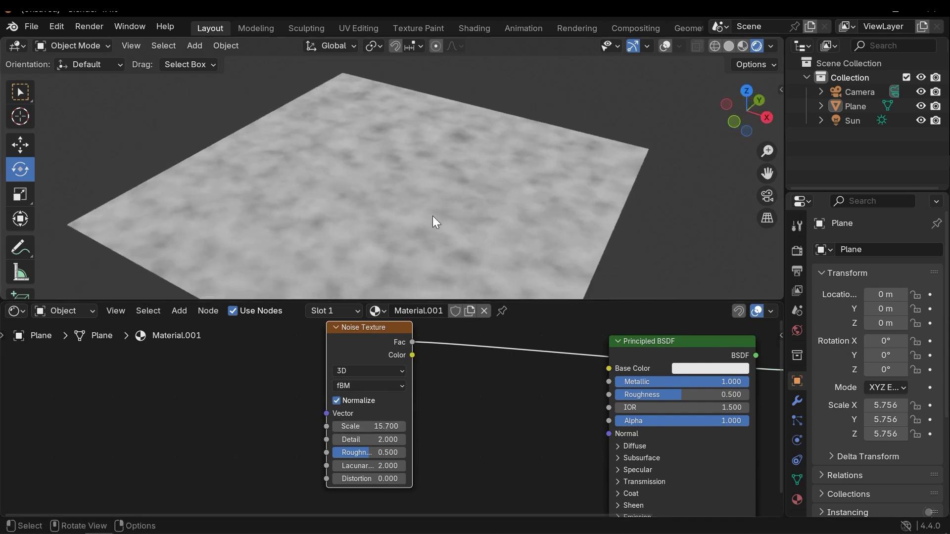
Step: Set the Noise Texture's Detail to 14.400 and check the pattern up close
middle_click_drag(418, 388, 429, 356)
mouse_move(379, 402)
left_mouse_down()
mouse_move(406, 403)
mouse_move(372, 409)
left_mouse_up()
left_click_drag(372, 415, 371, 409)
middle_click_drag(399, 164, 412, 188)
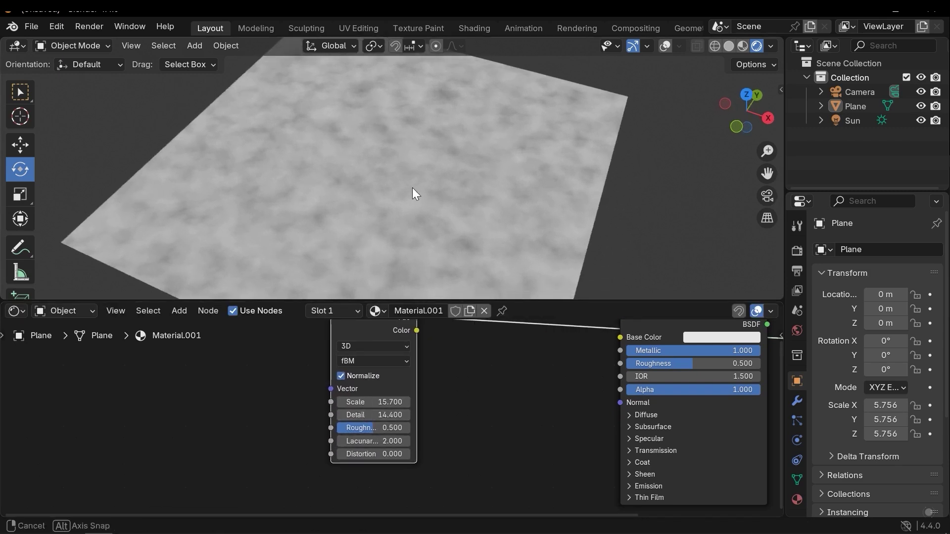
scroll(397, 187, "up", 6)
key("ctrl+z")
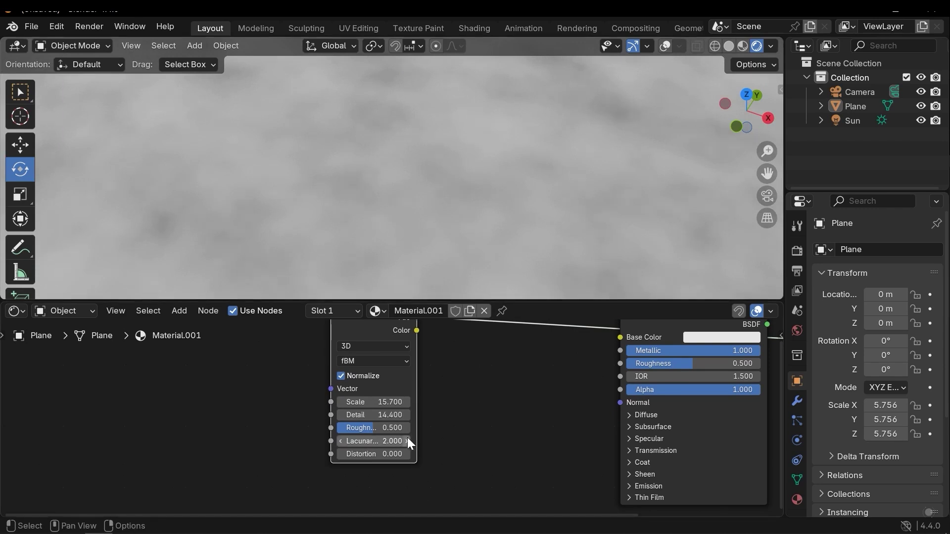
key("ctrl+z")
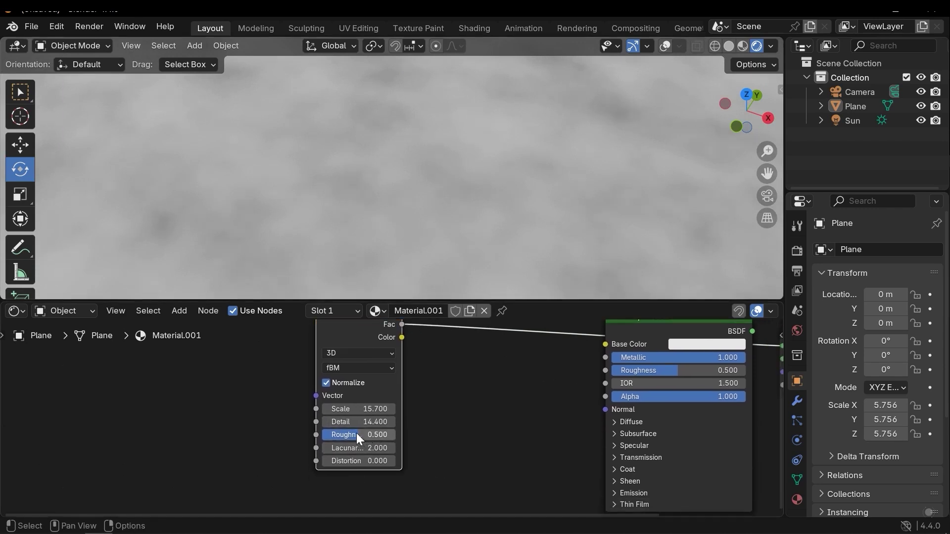
Step: Set the Noise Texture's Roughness to 0.776
left_click_drag(357, 434, 366, 434)
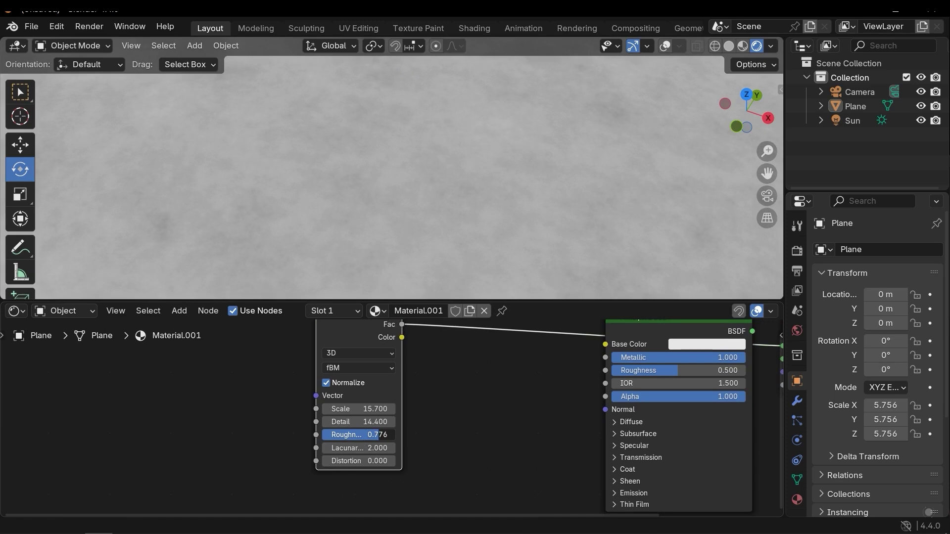
scroll(364, 245, "down", 2)
middle_click_drag(364, 245, 320, 175)
Step: Try a Roughness of 0.000 on the Noise Texture and undo the change
left_click_drag(370, 435, 323, 435)
scroll(454, 208, "down", 4)
middle_click_drag(454, 208, 417, 191)
scroll(417, 191, "up", 4)
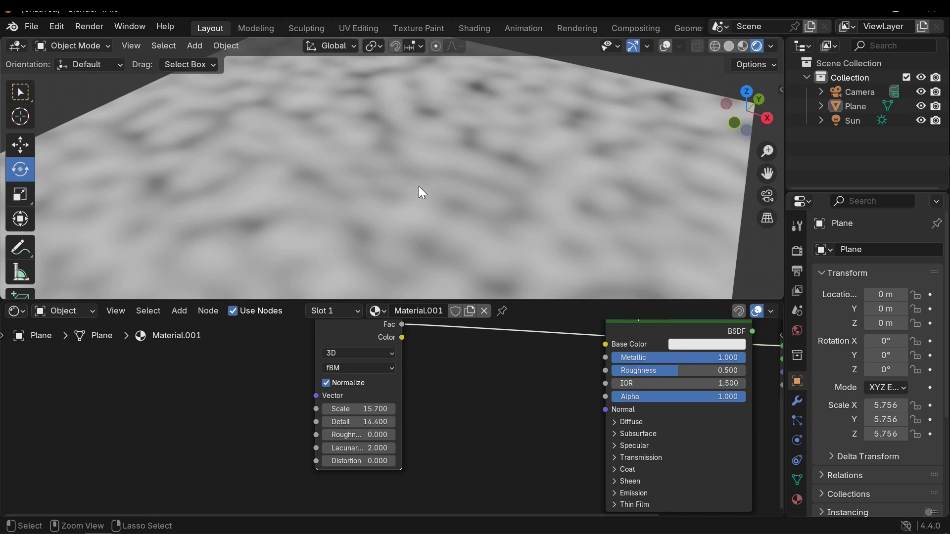
key("ctrl+z")
key("ctrl+z")
scroll(420, 193, "down", 4)
scroll(431, 198, "up", 4)
scroll(426, 198, "down", 3)
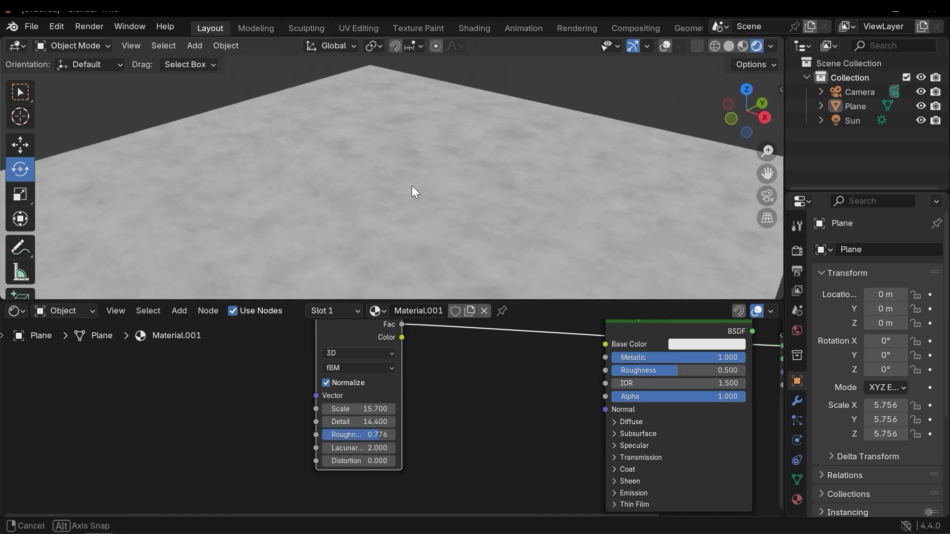
Step: Move the Noise Texture node farther away from the Principled BSDF to make room between them
middle_click_drag(438, 422, 367, 425)
scroll(381, 395, "down", 3)
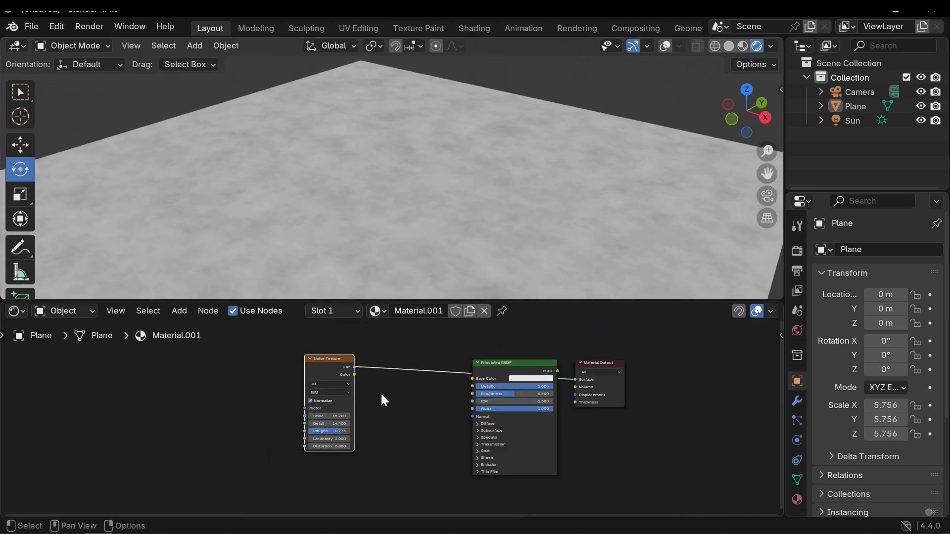
middle_click_drag(381, 394, 417, 393)
scroll(446, 168, "down", 4)
mouse_move(458, 187)
middle_mouse_down()
mouse_move(565, 212)
mouse_move(461, 205)
middle_mouse_up()
left_click_drag(366, 358, 285, 366)
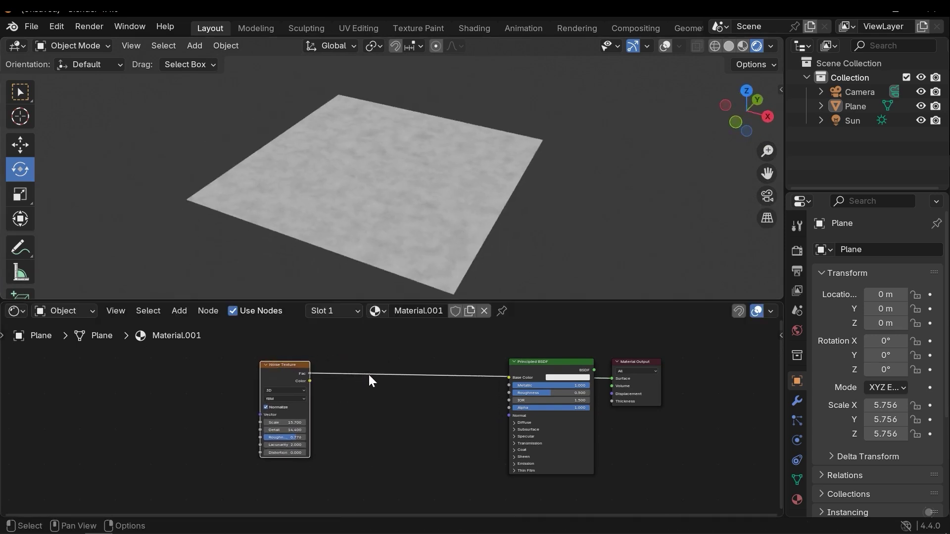
Step: Connect the Noise Texture's Fac output to the Principled BSDF's Roughness and link the BSDF back to the Material Output's Surface
middle_click_drag(358, 398, 290, 411)
scroll(339, 407, "up", 1)
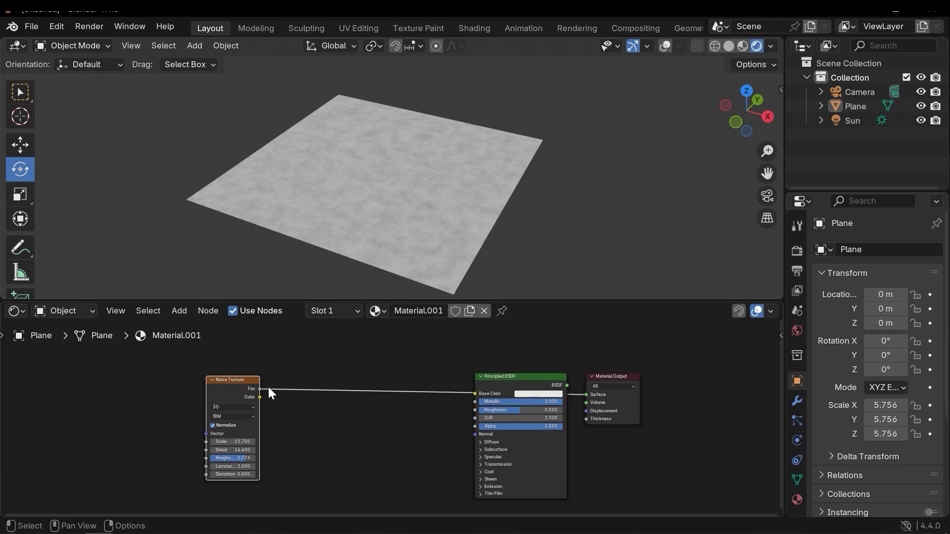
left_click_drag(268, 389, 477, 411)
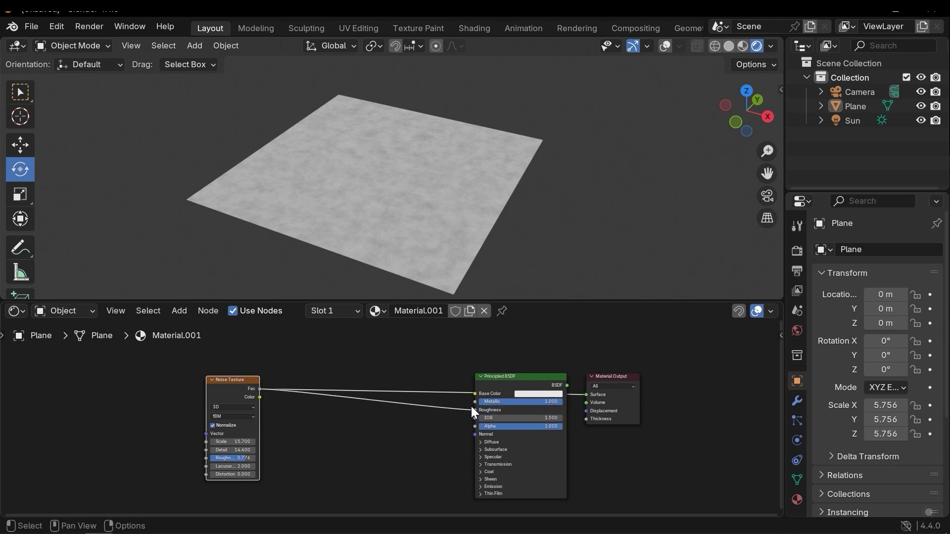
left_click(528, 378, "ctrl+shift")
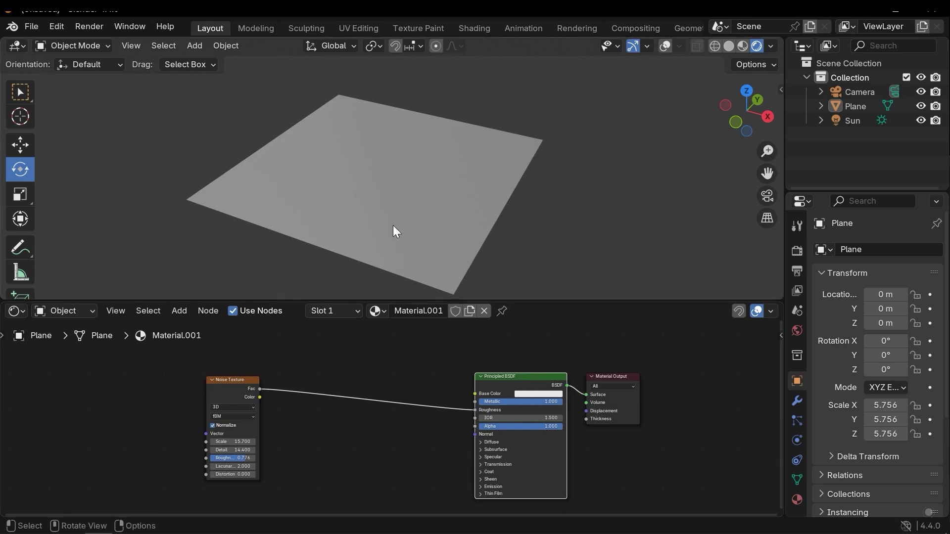
Step: Inspect the roughness variation on the plane from different angles and distances
scroll(423, 236, "up", 3)
middle_click_drag(423, 236, 477, 178)
scroll(477, 178, "down", 3)
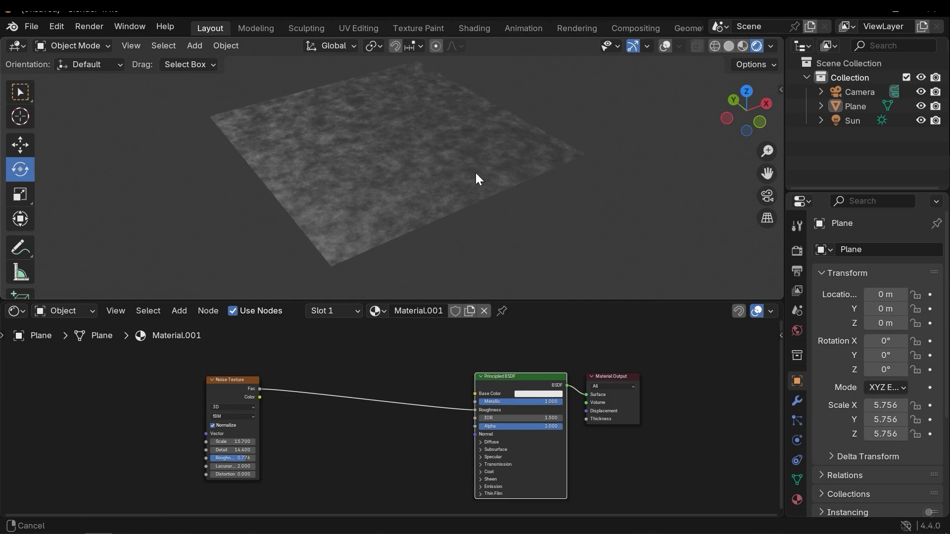
scroll(381, 174, "up", 4)
mouse_move(381, 174)
middle_mouse_down()
mouse_move(454, 183)
mouse_move(270, 151)
mouse_move(374, 170)
middle_mouse_up()
scroll(357, 168, "down", 4)
middle_click_drag(399, 212, 360, 224, "shift")
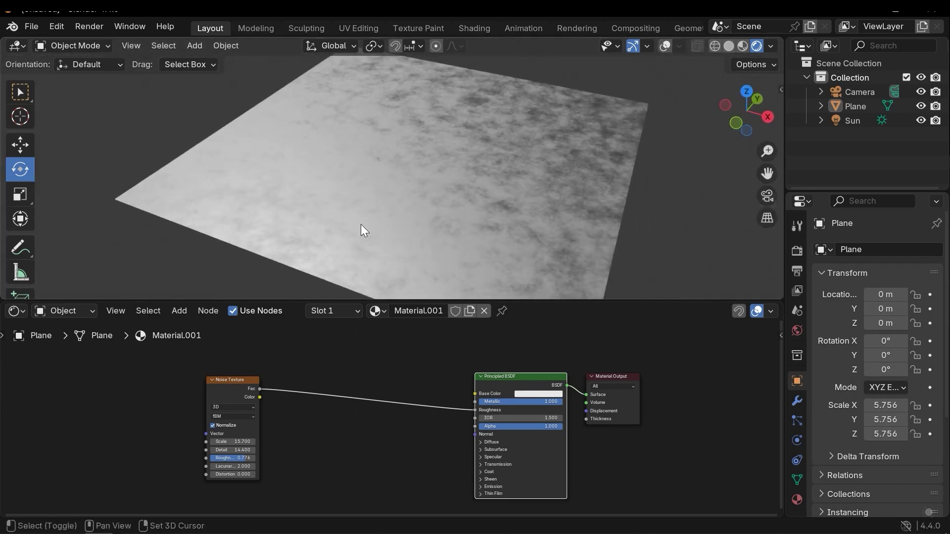
Step: Insert a Brightness/Contrast node into the link between the Noise Texture and the Principled BSDF's Roughness
middle_click_drag(333, 396, 364, 409)
key("shift+a")
type("c")
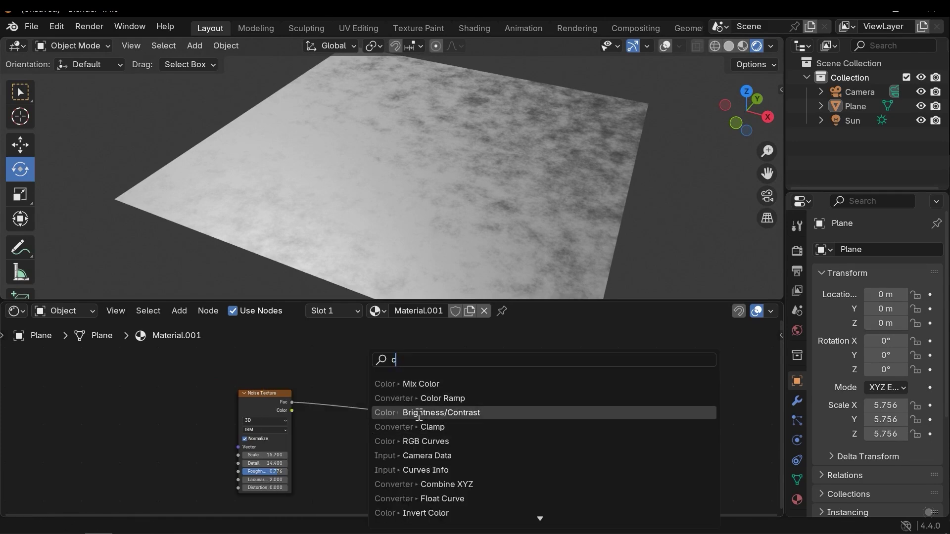
left_click(401, 413)
left_click(327, 397)
scroll(386, 436, "up", 2)
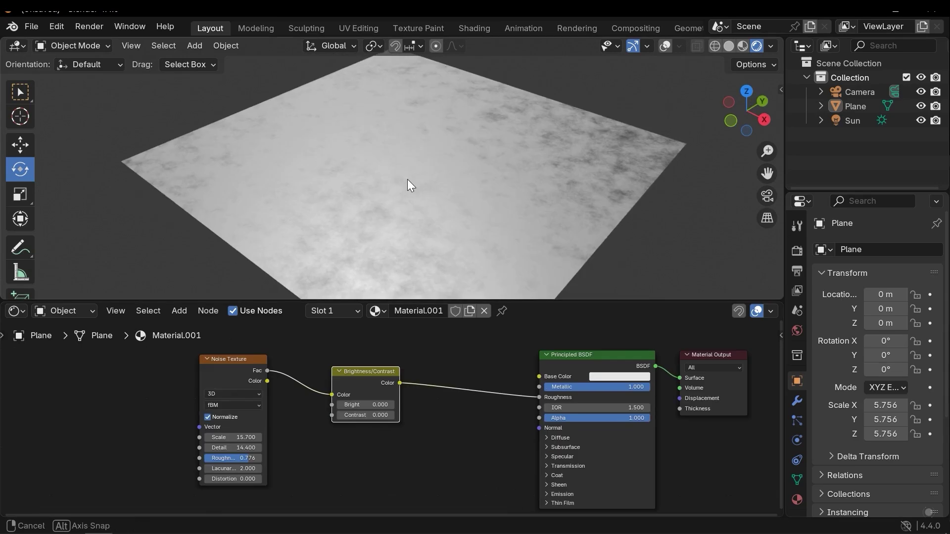
Step: Set the Brightness/Contrast node's Contrast to -0.300 and check the reflections on the plane
middle_click_drag(409, 184, 382, 289)
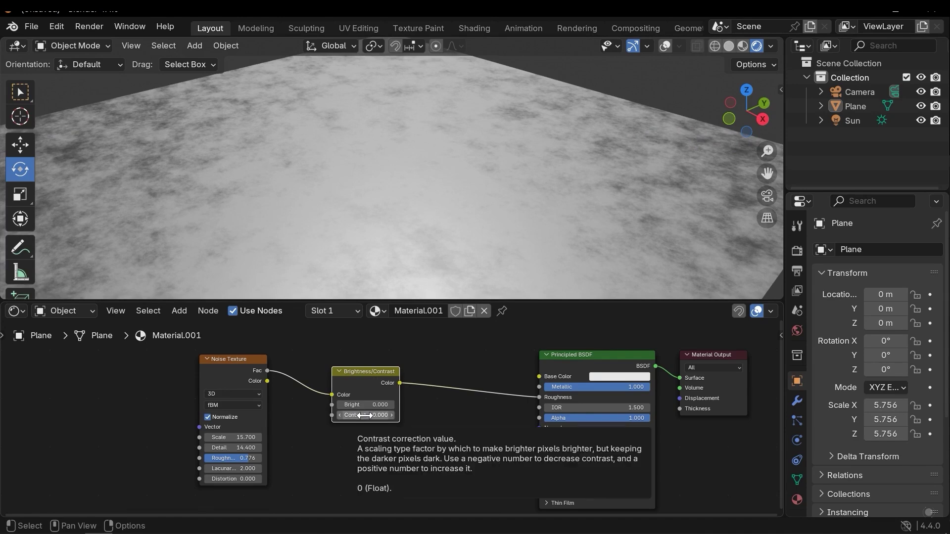
mouse_move(369, 414)
left_mouse_down()
mouse_move(406, 415)
mouse_move(366, 415)
left_mouse_up()
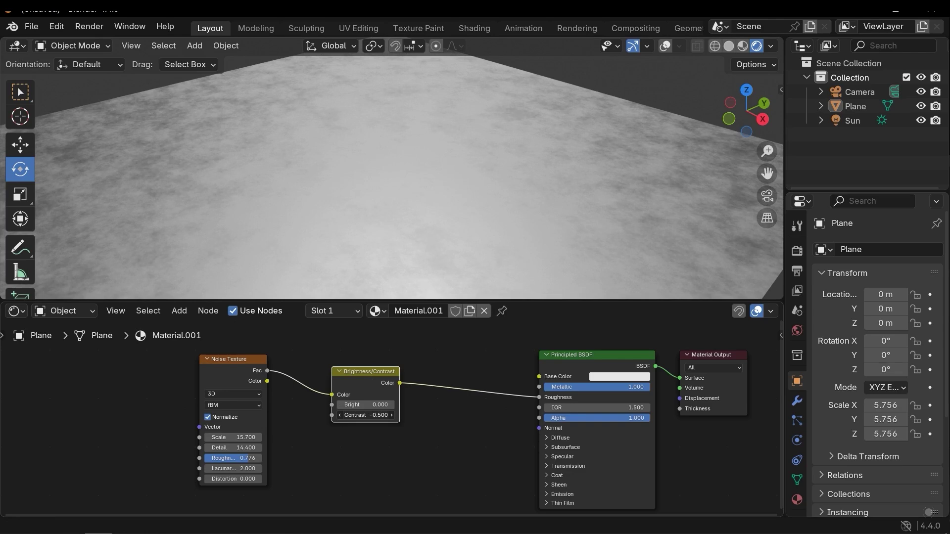
left_click_drag(366, 414, 378, 415)
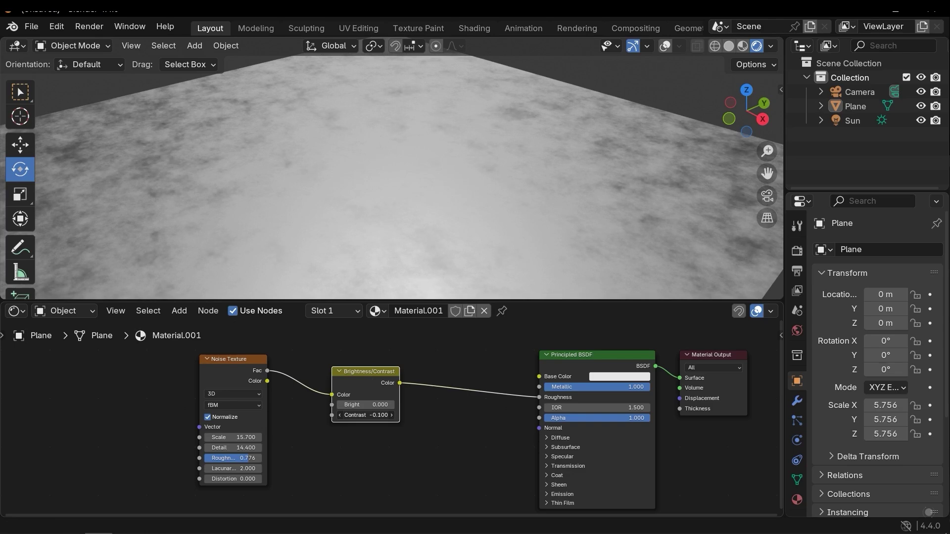
middle_click_drag(385, 189, 438, 189)
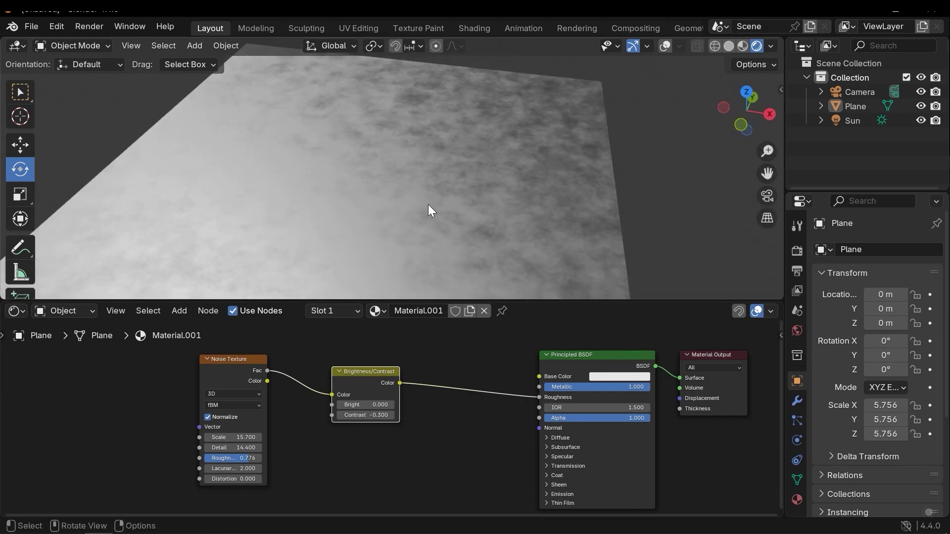
Step: Duplicate the Noise Texture node and place the copy directly below the original
middle_click_drag(436, 454, 439, 417)
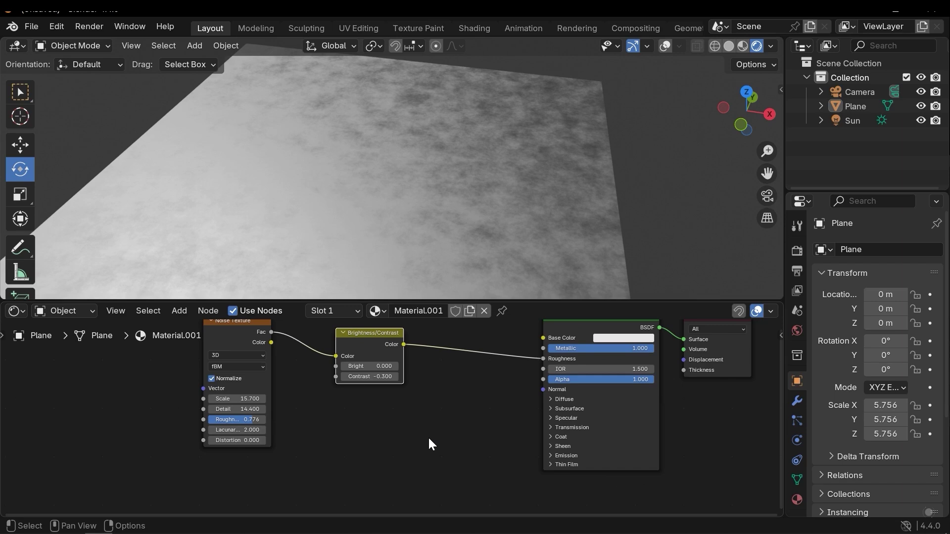
middle_click_drag(473, 359, 449, 383)
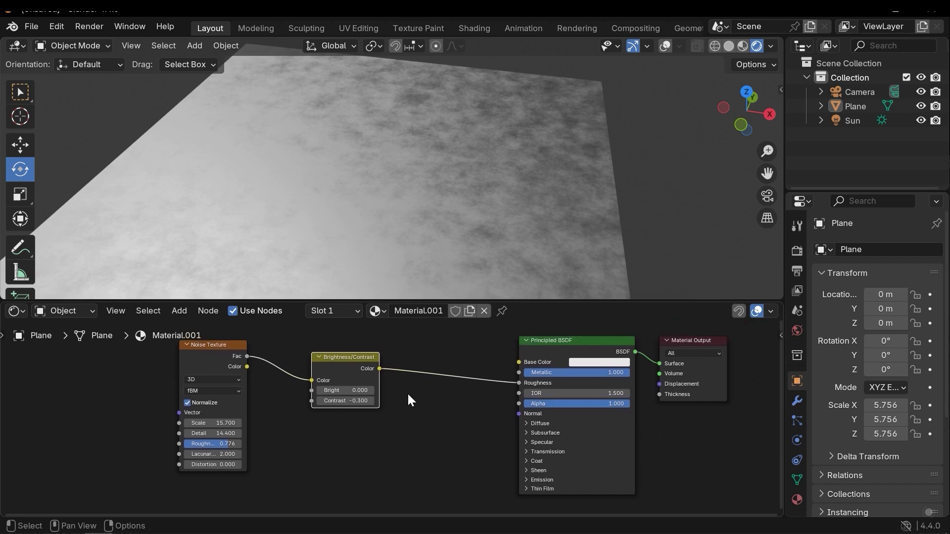
scroll(409, 395, "down", 2)
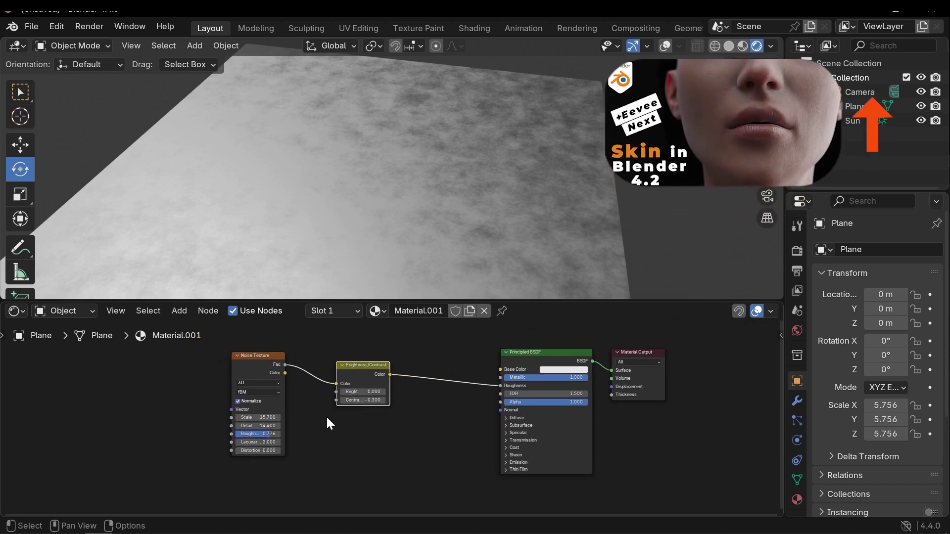
middle_click_drag(341, 475, 377, 435)
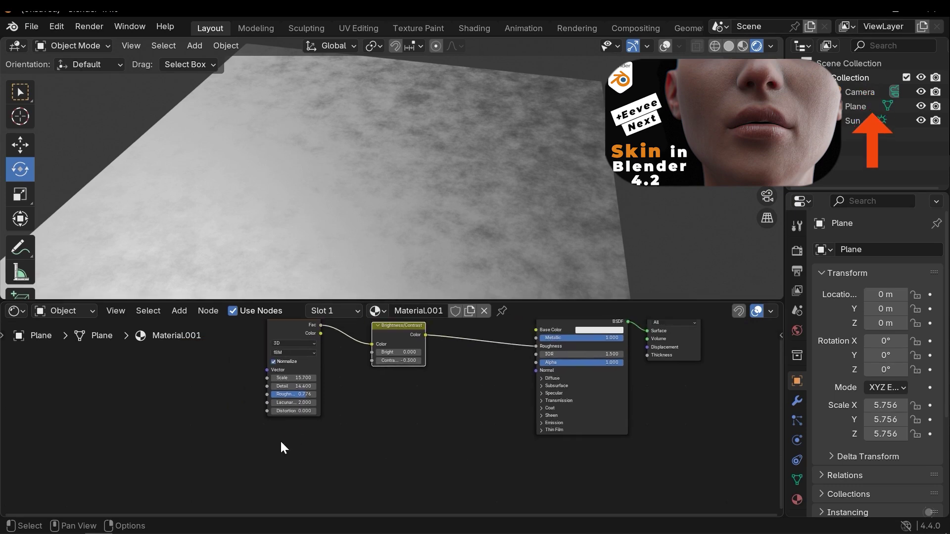
scroll(277, 450, "up", 2, "ctrl")
left_click(320, 363)
key("shift+d")
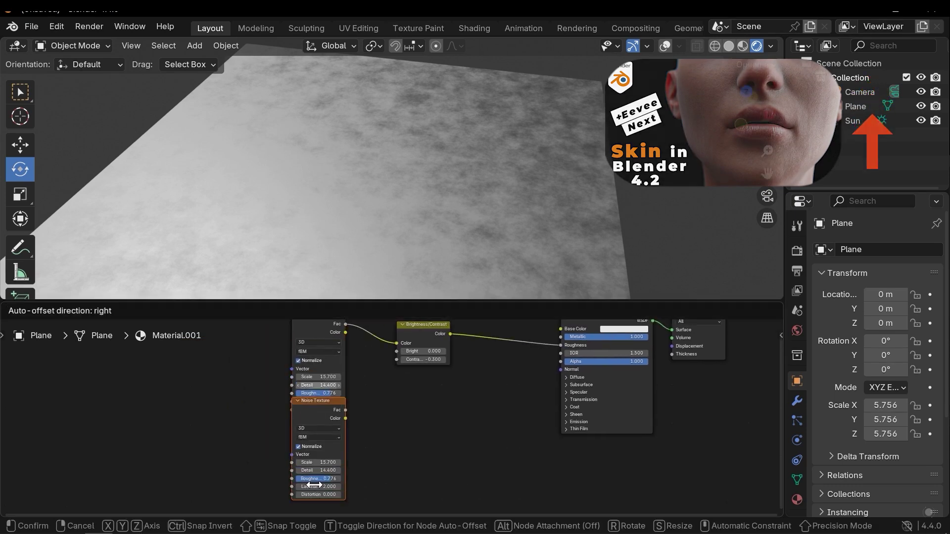
left_click(310, 455)
Step: Preview the duplicated Noise Texture on the plane and set its Scale to 233.800
middle_click_drag(361, 427, 416, 364)
scroll(396, 375, "up", 4)
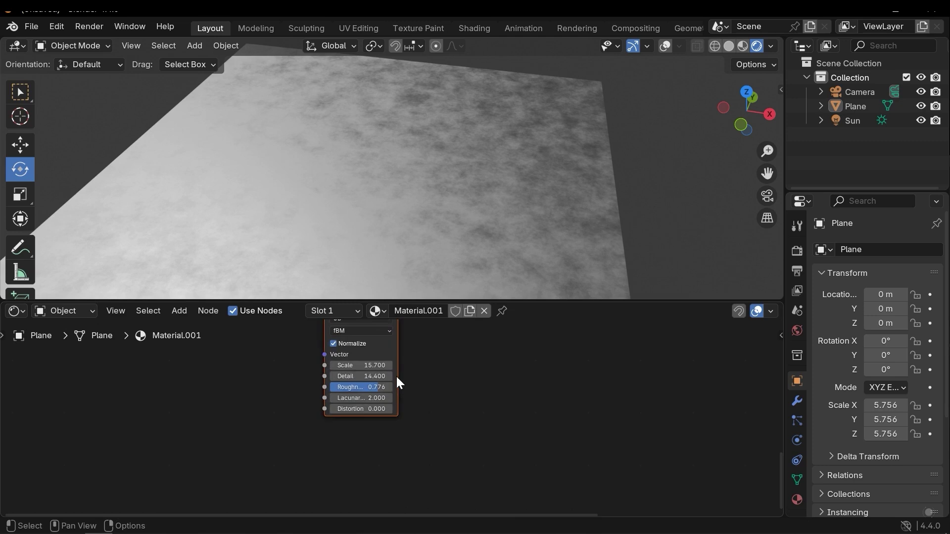
scroll(400, 384, "up", 3)
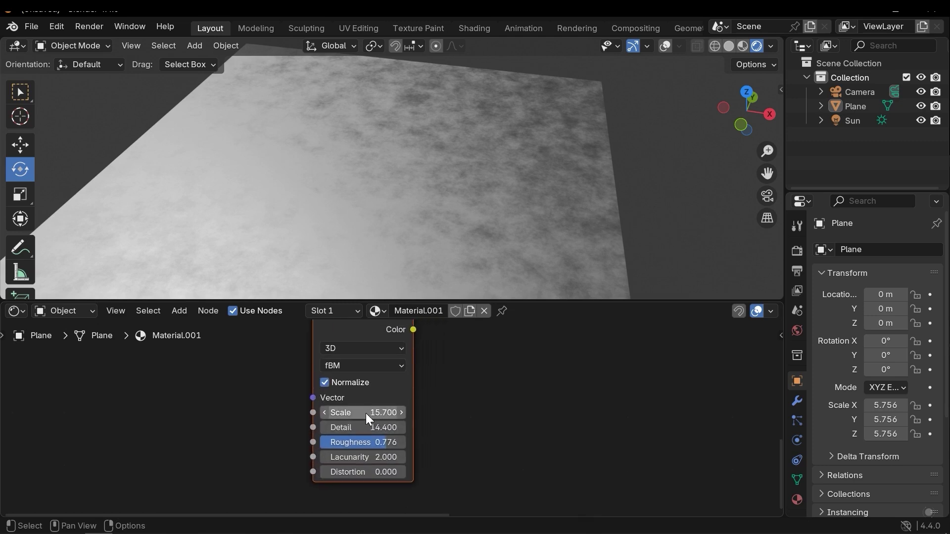
scroll(412, 400, "down", 3)
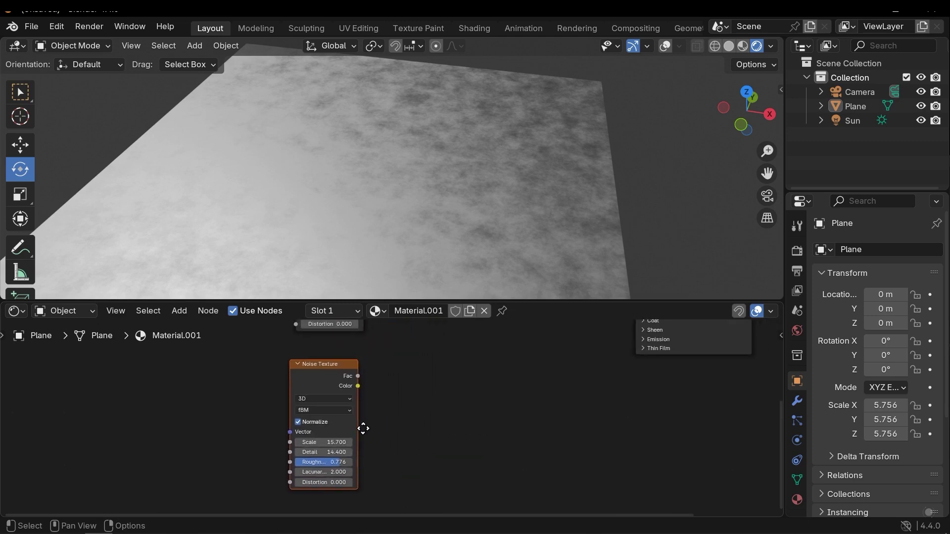
left_click(318, 367, "ctrl+shift")
middle_click_drag(386, 198, 386, 151)
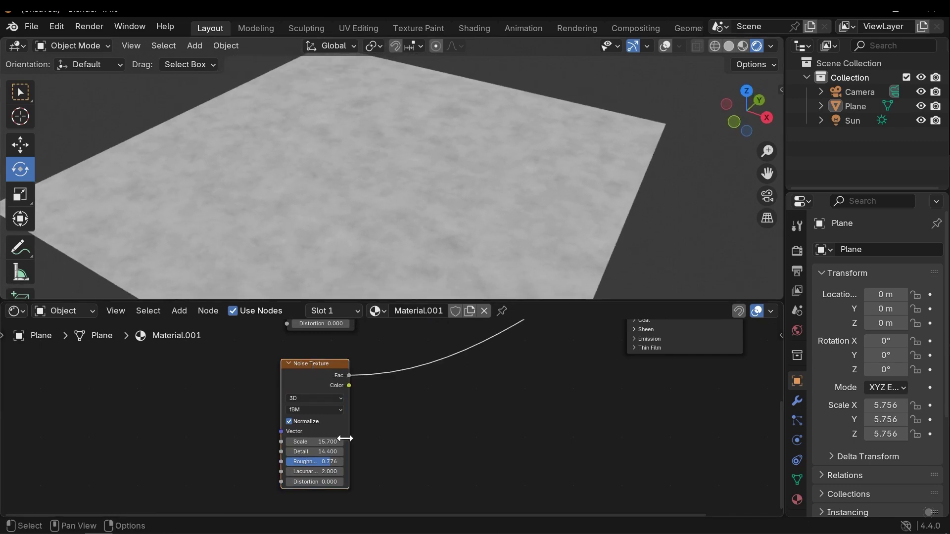
scroll(398, 413, "up", 3)
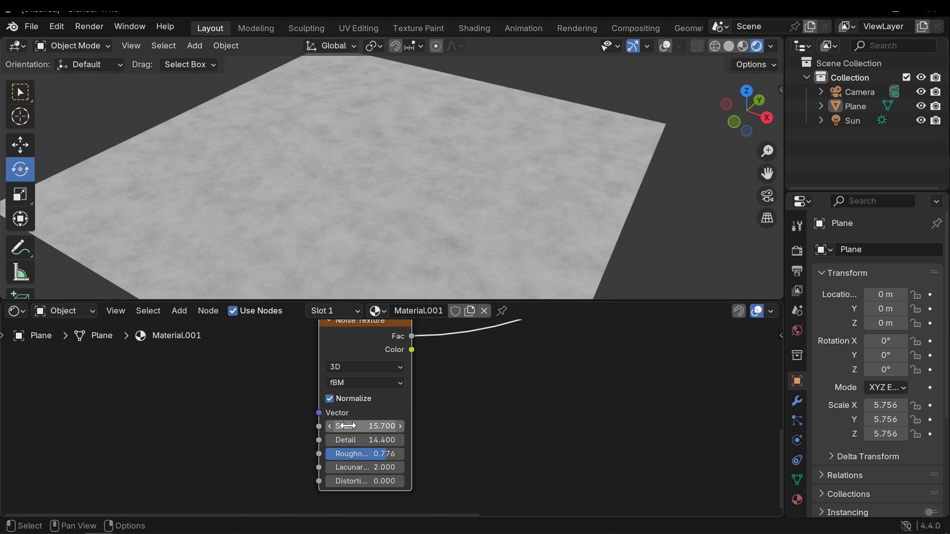
left_click_drag(364, 427, 406, 427)
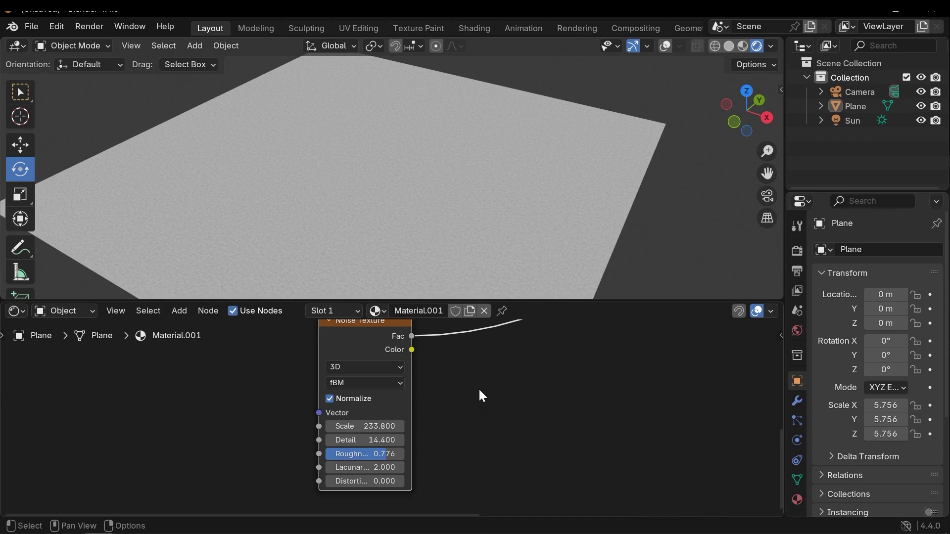
Step: Set the duplicated Noise Texture's Detail to 15.000 and Roughness to 0.925, judging the fine grain up close
middle_click_drag(426, 218, 440, 229)
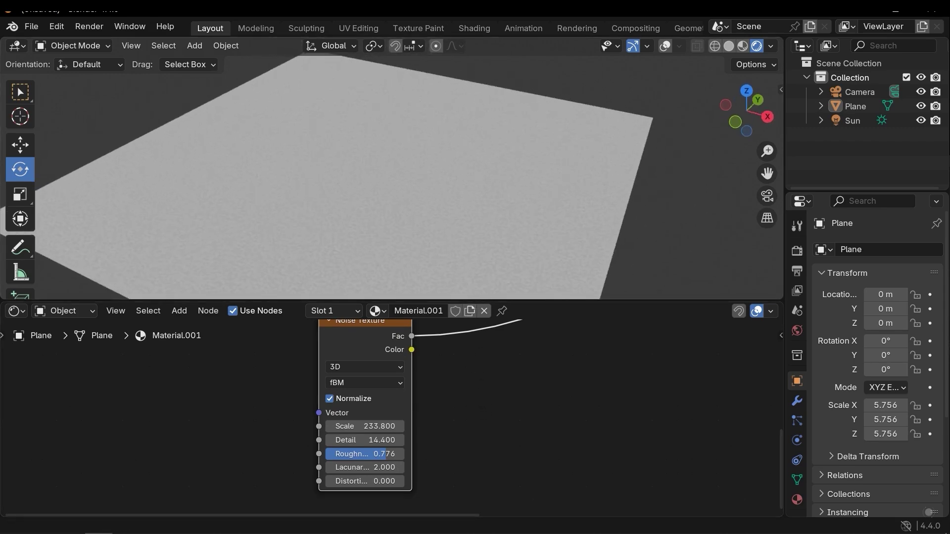
scroll(406, 179, "up", 5)
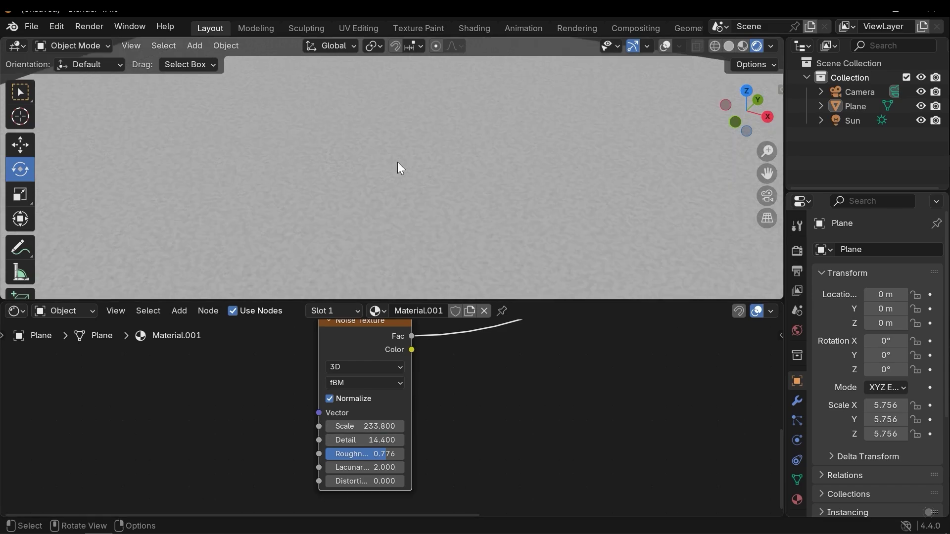
scroll(411, 171, "up", 5)
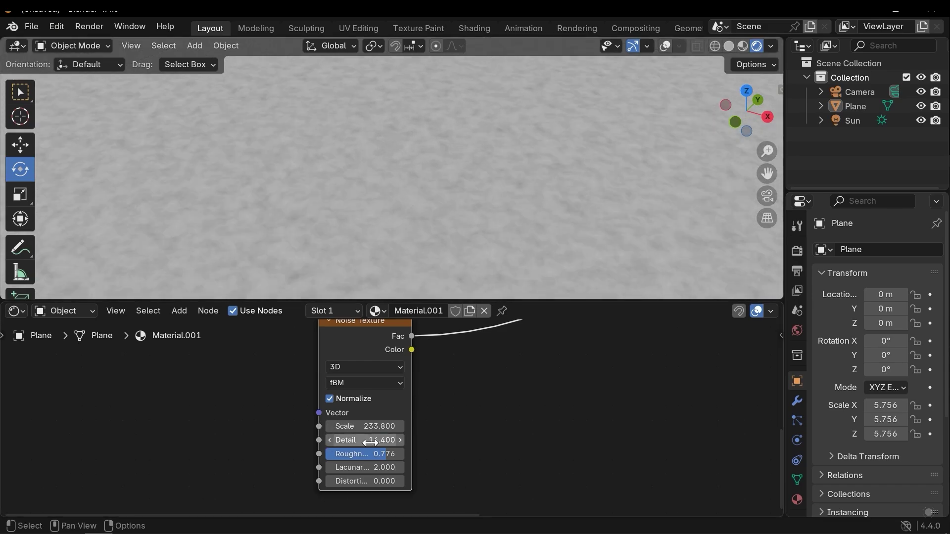
left_click_drag(365, 441, 369, 441)
middle_click_drag(497, 456, 500, 445)
left_click_drag(387, 441, 409, 444)
middle_click_drag(501, 435, 512, 401)
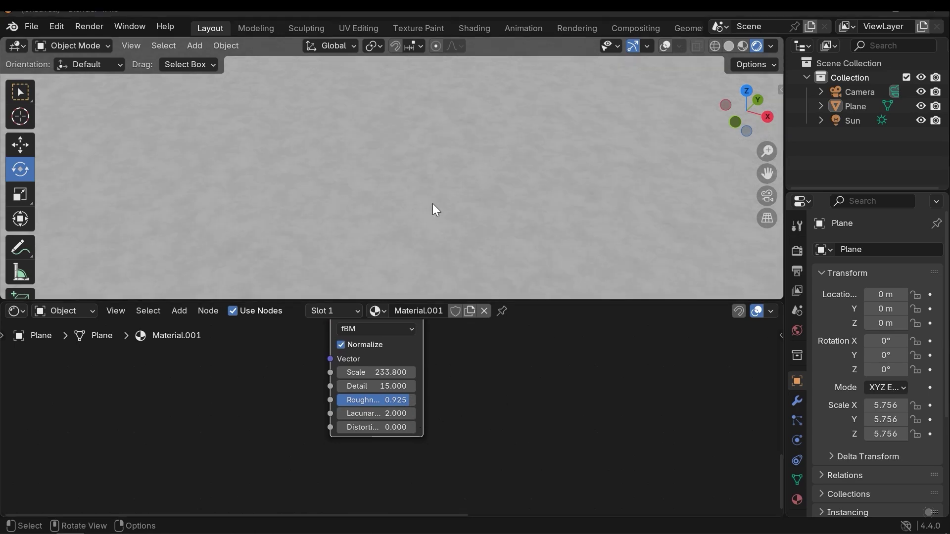
Step: Change the duplicated Noise Texture's type from fBM to Ridged Multifractal
middle_click_drag(465, 409, 459, 398)
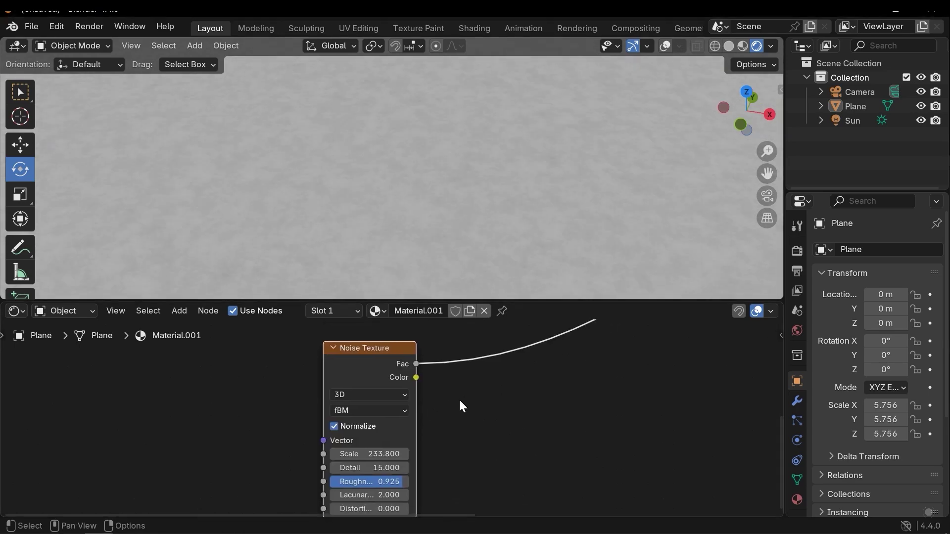
mouse_move(399, 414)
middle_mouse_down()
mouse_move(402, 426)
mouse_move(411, 418)
middle_mouse_up()
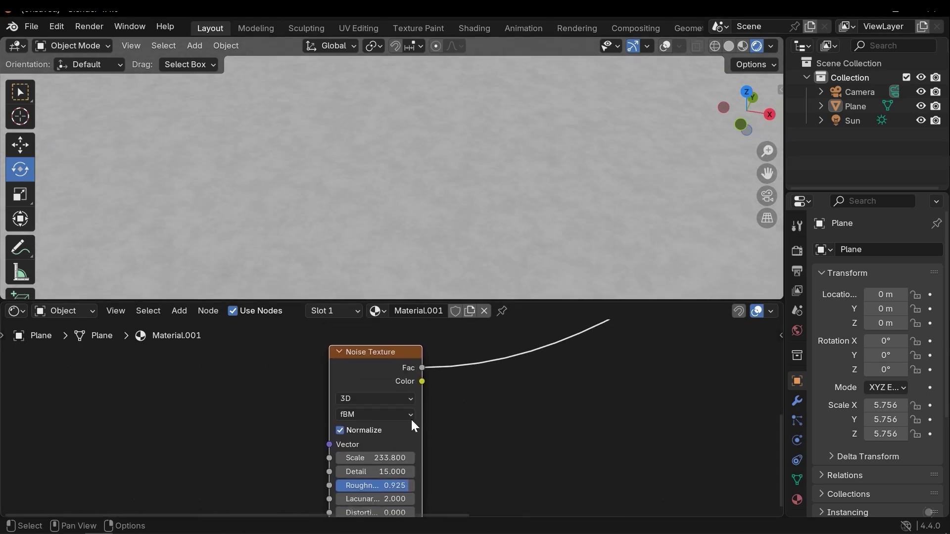
left_click(374, 415)
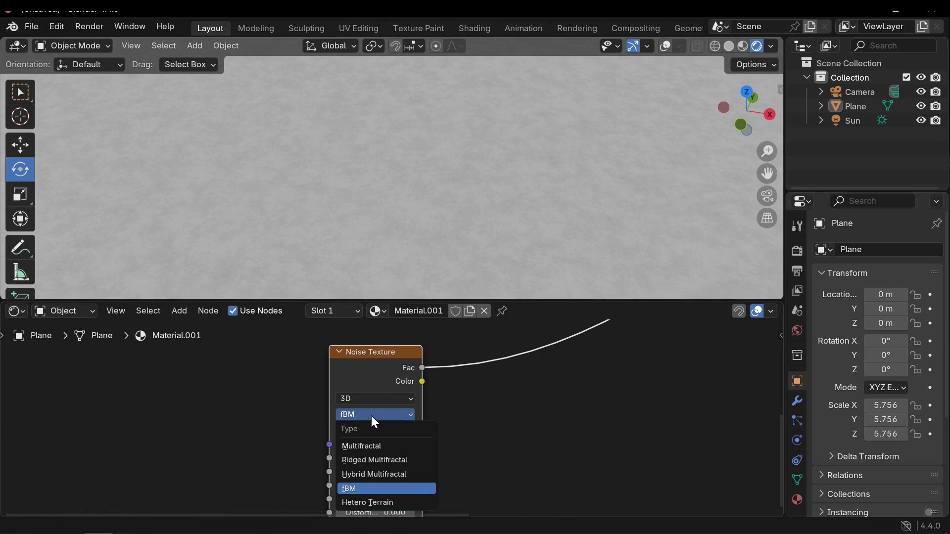
left_click(394, 461)
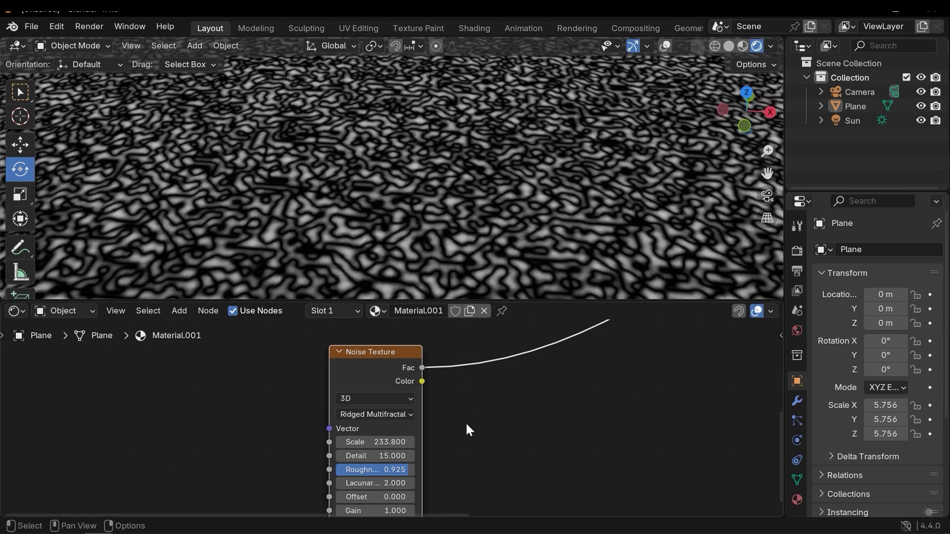
Step: Set the Ridged Multifractal noise's Offset to -0.500 and check the pattern across the plane
middle_click_drag(469, 430, 456, 378)
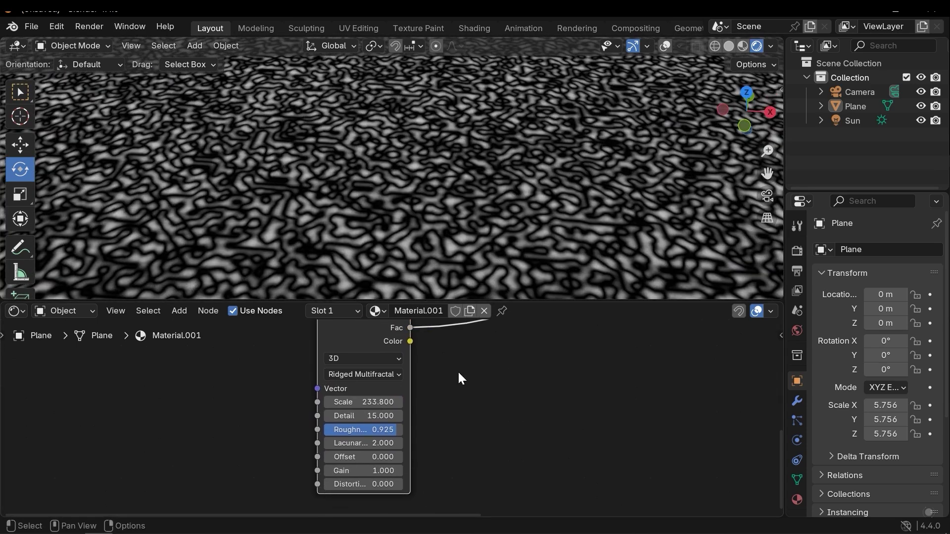
mouse_move(366, 456)
left_mouse_down()
mouse_move(332, 457)
mouse_move(351, 456)
left_mouse_up()
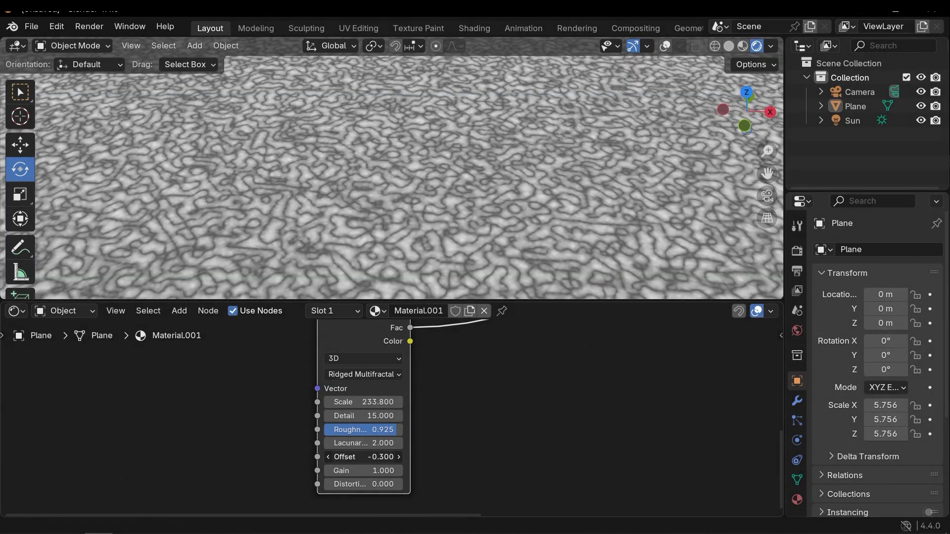
left_click(351, 456)
key("End")
type("4")
key("Return")
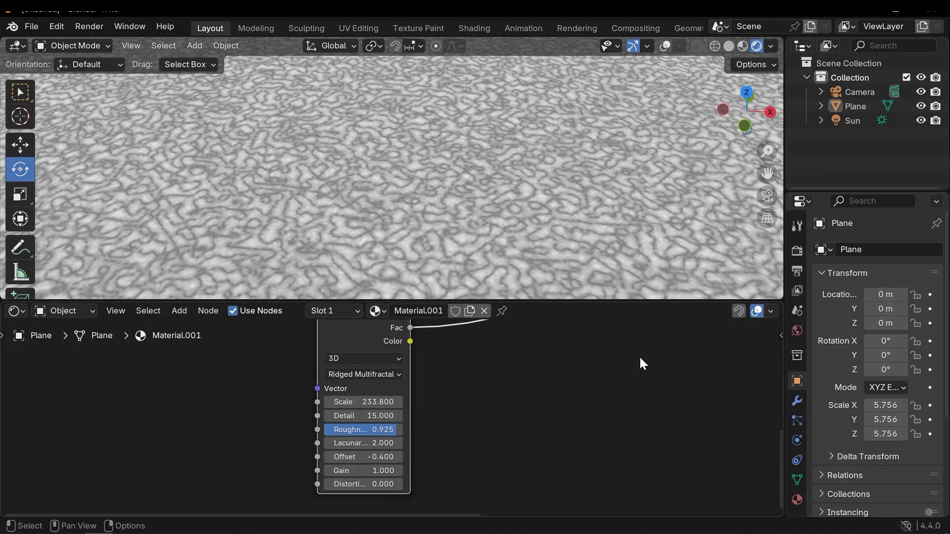
left_click(376, 457)
key("End")
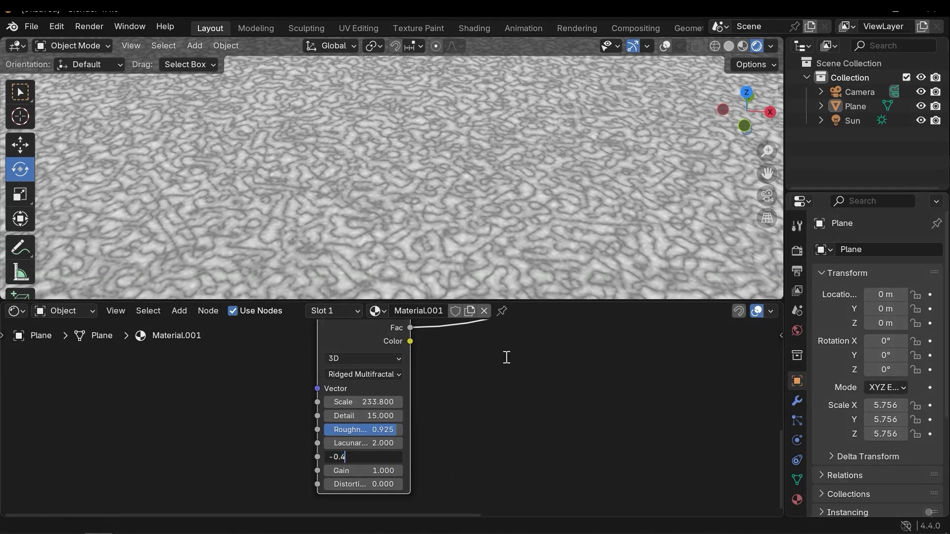
key("Return")
scroll(455, 188, "down", 7)
middle_click_drag(448, 193, 503, 192)
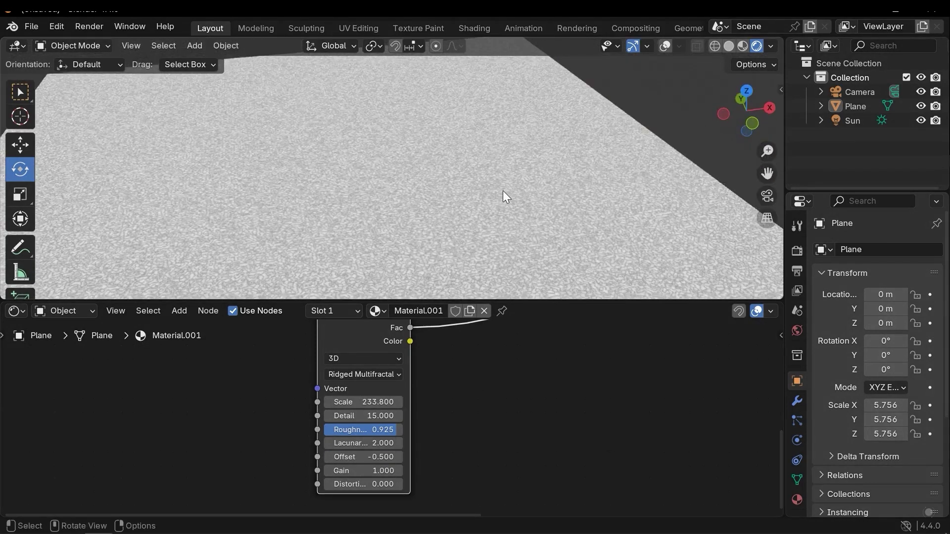
Step: Add a Bump node beside the Ridged Multifractal Noise Texture
scroll(472, 361, "down", 6)
middle_click_drag(471, 362, 377, 429)
scroll(377, 429, "down", 2)
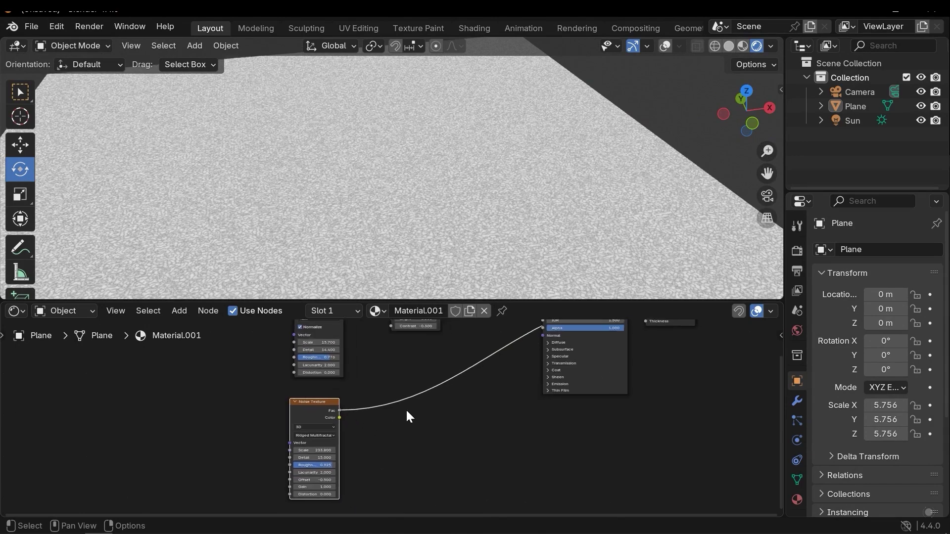
key("shift+a")
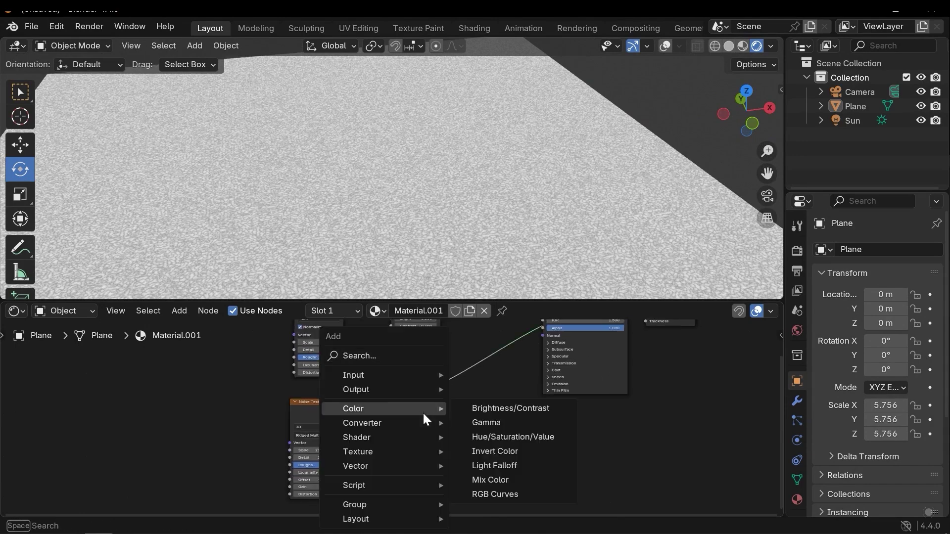
type("bu")
key("Return")
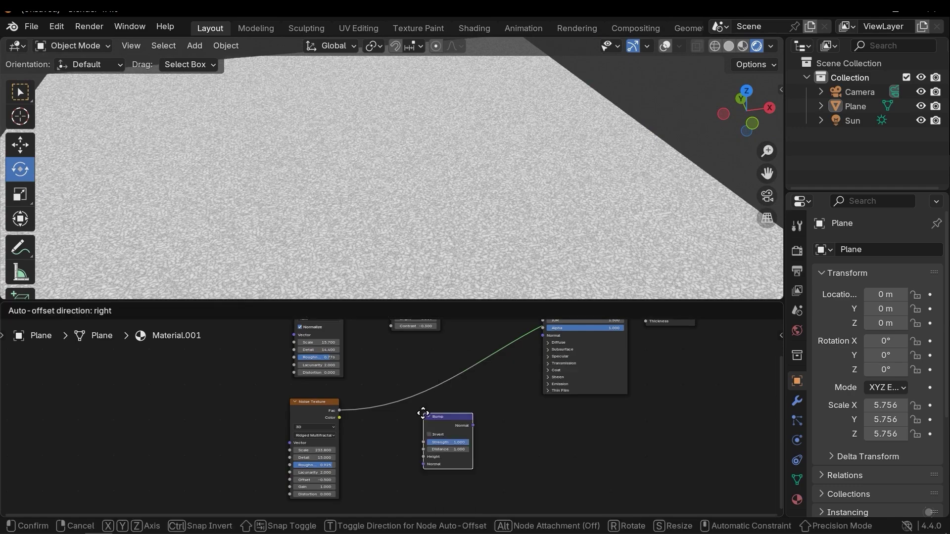
left_click(423, 413)
Step: Connect the Ridged Multifractal Noise Texture's Fac output to the Bump node's Height input
scroll(382, 426, "up", 3)
middle_click_drag(377, 423, 334, 386)
left_click_drag(287, 371, 395, 429)
scroll(399, 424, "left", 2, "ctrl")
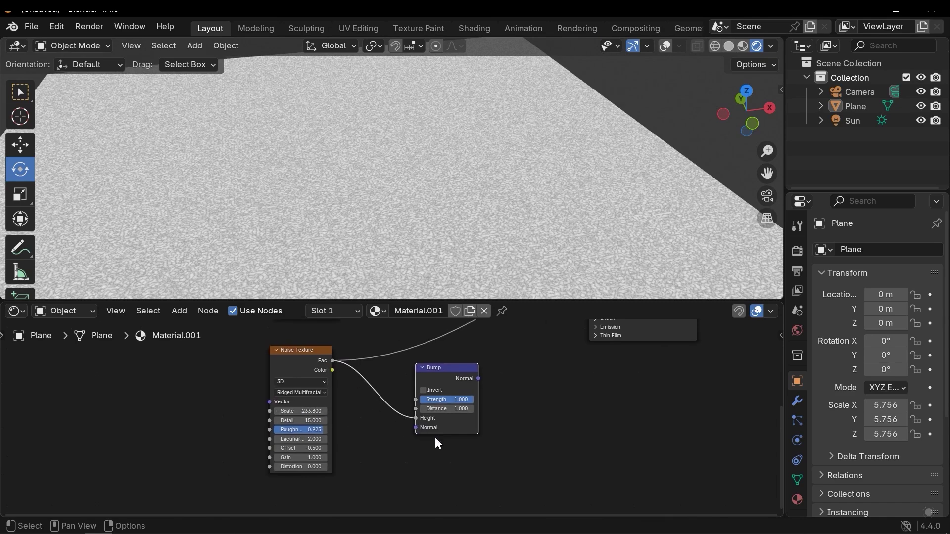
middle_click_drag(417, 425, 385, 440)
scroll(414, 206, "down", 1)
middle_click_drag(415, 205, 350, 218)
middle_click_drag(351, 217, 353, 207, "shift")
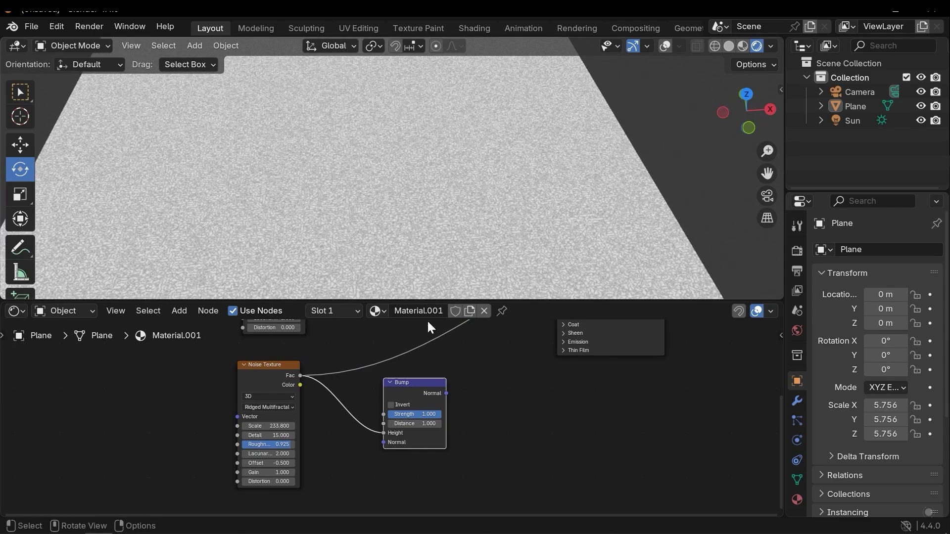
Step: Connect the Bump node's Normal output to the Principled BSDF's Normal input
middle_click_drag(436, 401, 313, 422)
middle_click_drag(367, 396, 336, 412)
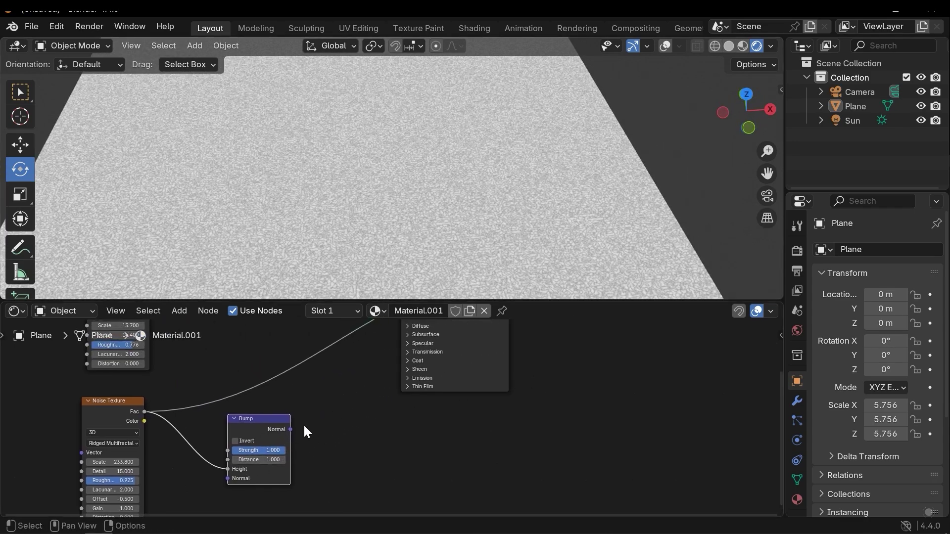
left_click_drag(291, 430, 296, 430)
left_click_drag(346, 333, 401, 396)
middle_click_drag(458, 162, 421, 190)
middle_click_drag(407, 378, 334, 420)
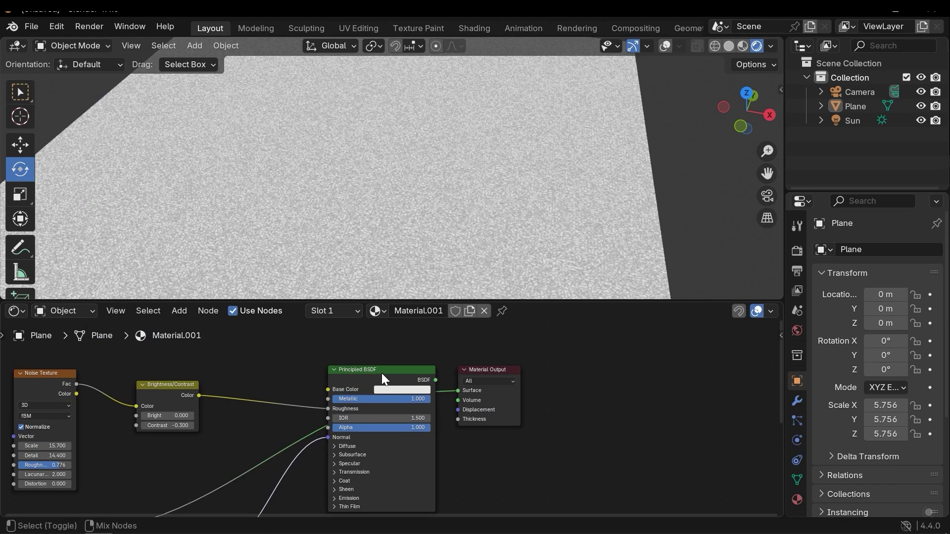
Step: Link the Principled BSDF back to the Material Output's Surface and view the bumped plane from several angles
left_click(384, 373, "ctrl+shift")
middle_click_drag(468, 230, 438, 225)
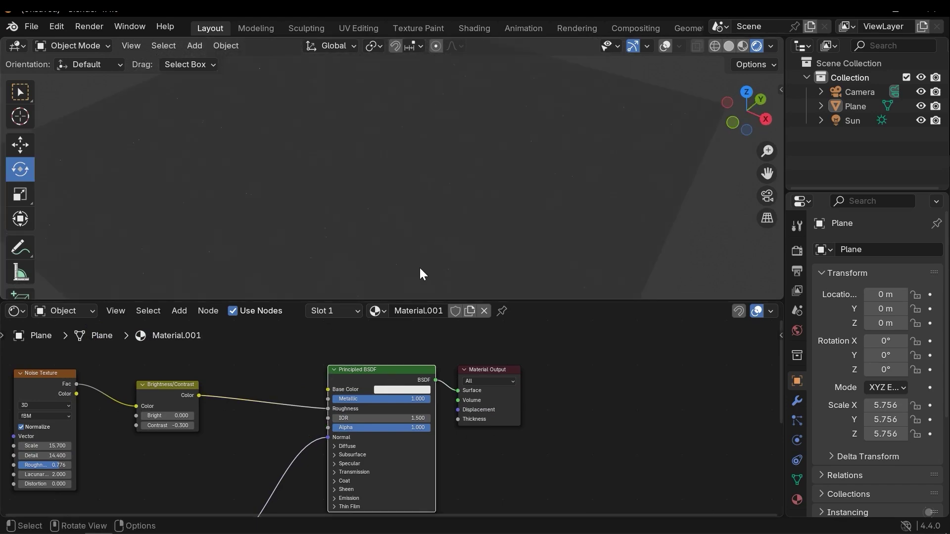
middle_click_drag(421, 274, 426, 186)
Step: Lower the Bump node's Strength to soften the relief and check the plane's reflections
middle_click_drag(426, 477, 487, 321)
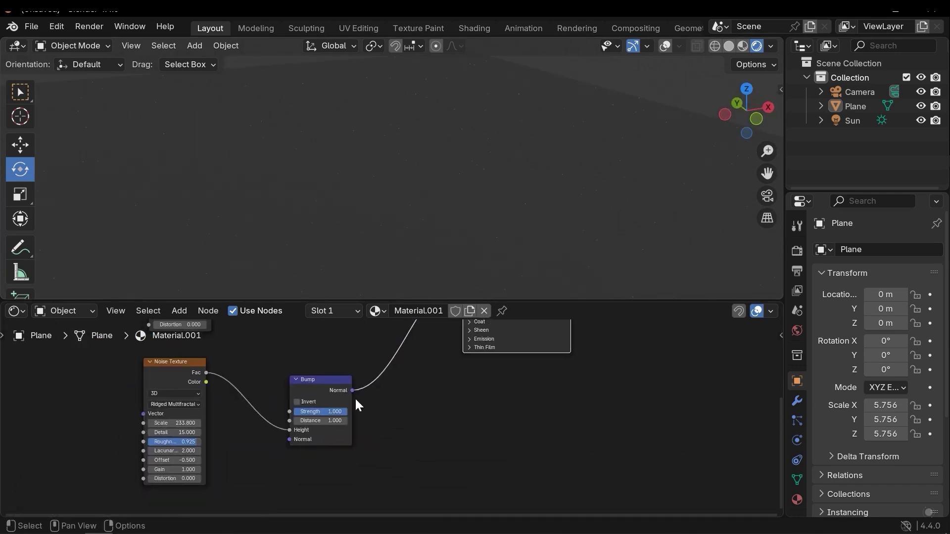
scroll(354, 397, "up", 1)
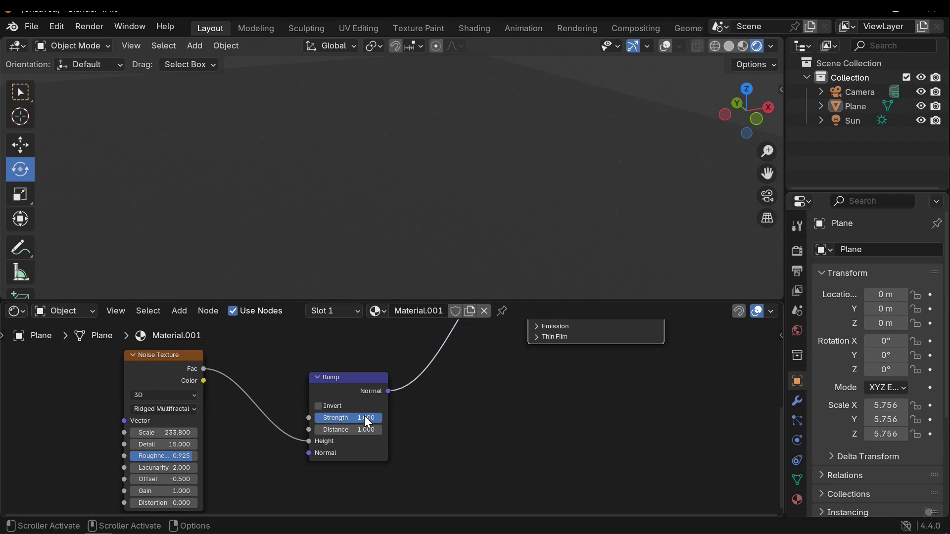
left_click_drag(355, 420, 286, 422)
mouse_move(415, 172)
middle_mouse_down()
mouse_move(315, 223)
mouse_move(547, 173)
mouse_move(471, 197)
mouse_move(545, 171)
mouse_move(397, 189)
mouse_move(324, 179)
middle_mouse_up()
middle_click_drag(402, 397, 443, 462)
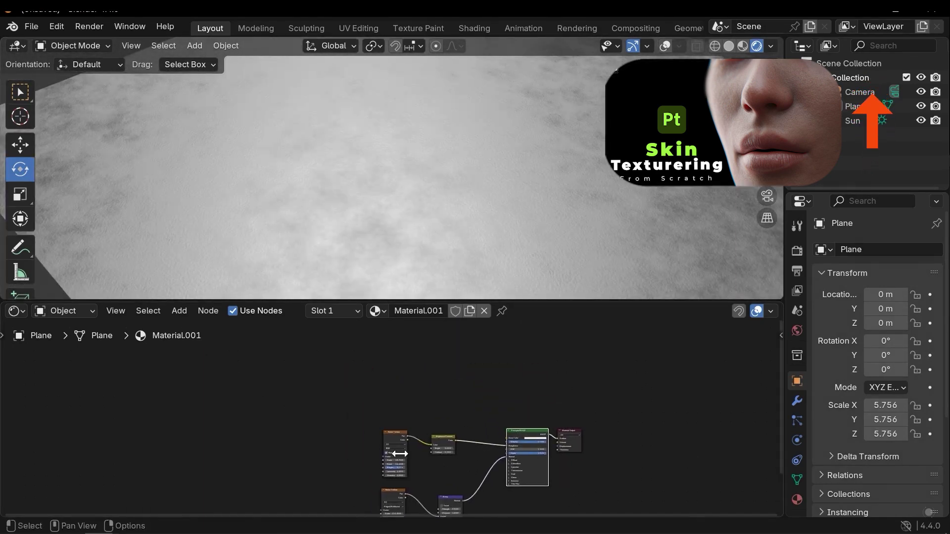
Step: Duplicate the roughness Noise Texture node and place the copy above the original
scroll(399, 453, "up", 2)
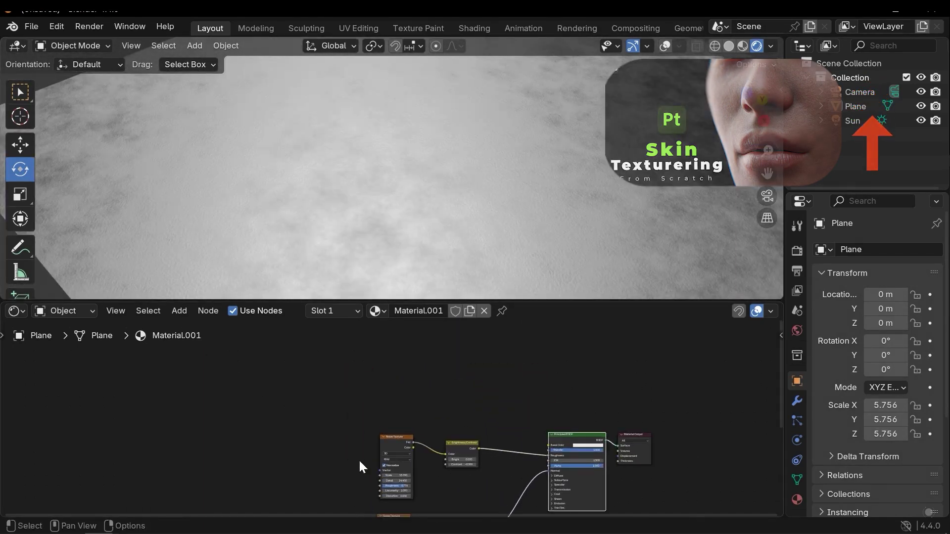
key("shift+d")
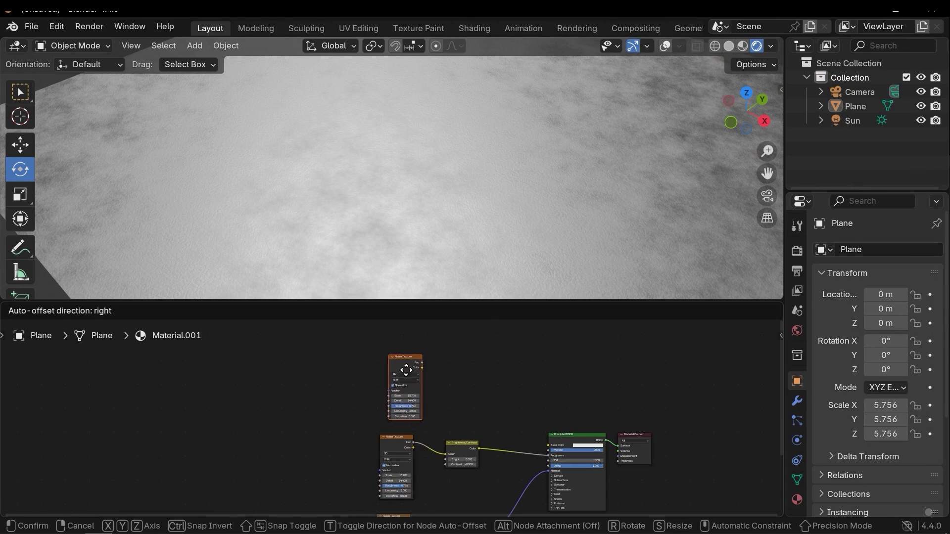
left_click(403, 376)
scroll(394, 431, "up", 3)
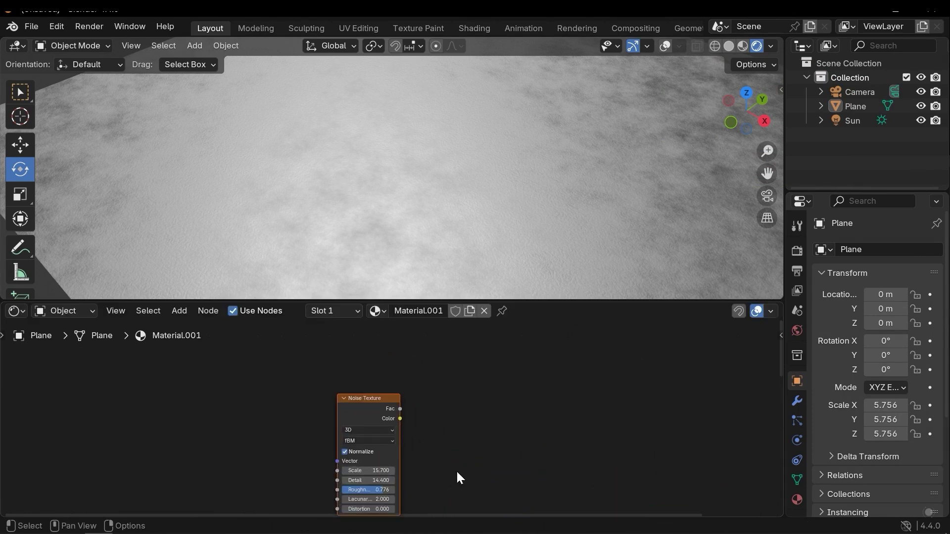
middle_click_drag(414, 444, 355, 448)
middle_click_drag(355, 399, 354, 457)
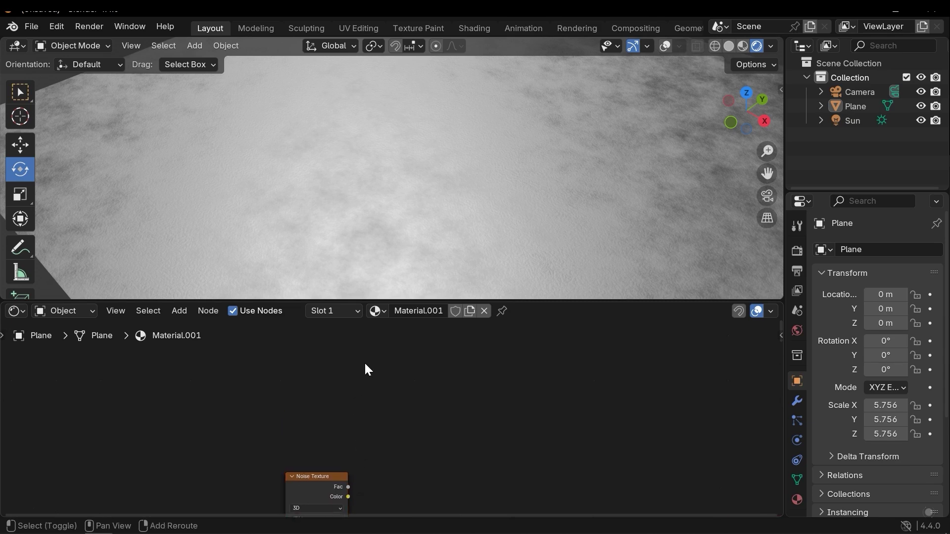
Step: Add a Color Ramp node above the duplicated Noise Texture
key("shift+a")
type("color")
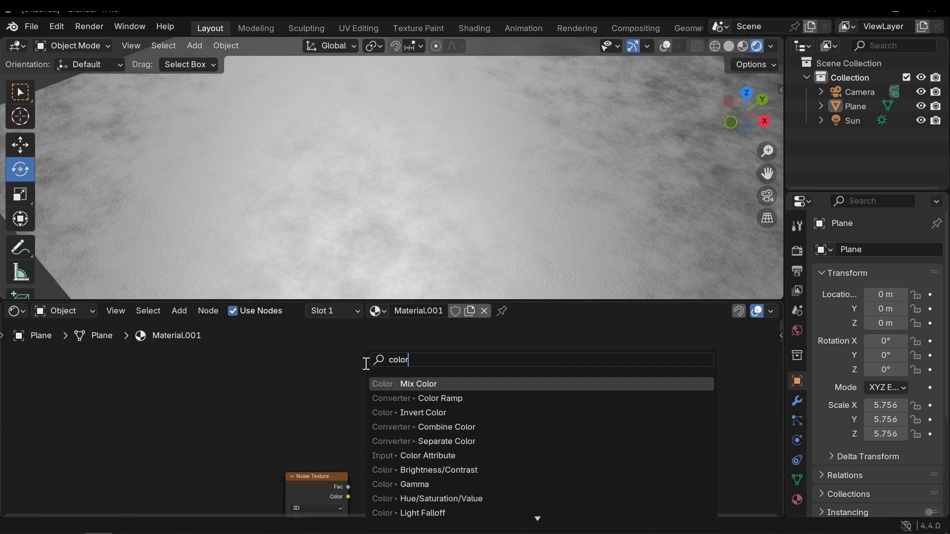
key("Down")
key("Return")
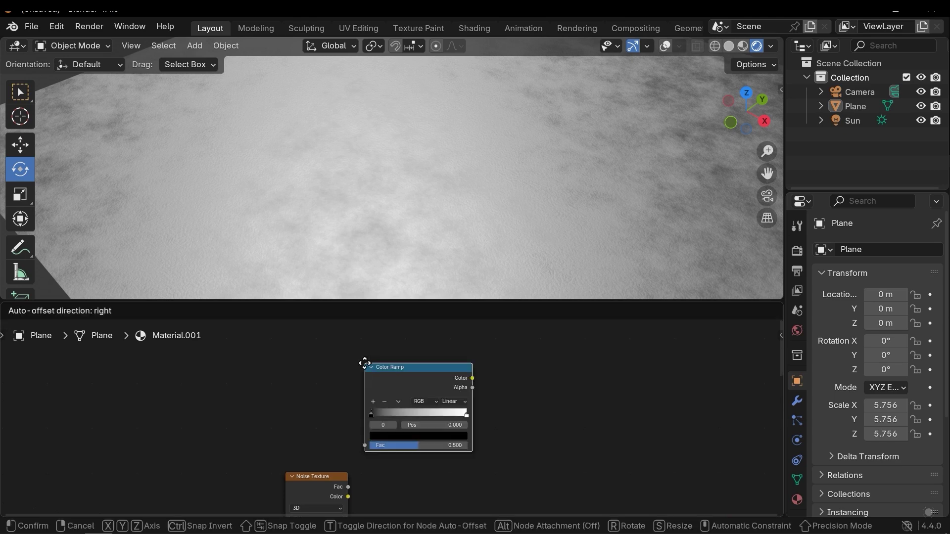
left_click(292, 361)
middle_click_drag(291, 361, 319, 368)
scroll(320, 368, "up", 1)
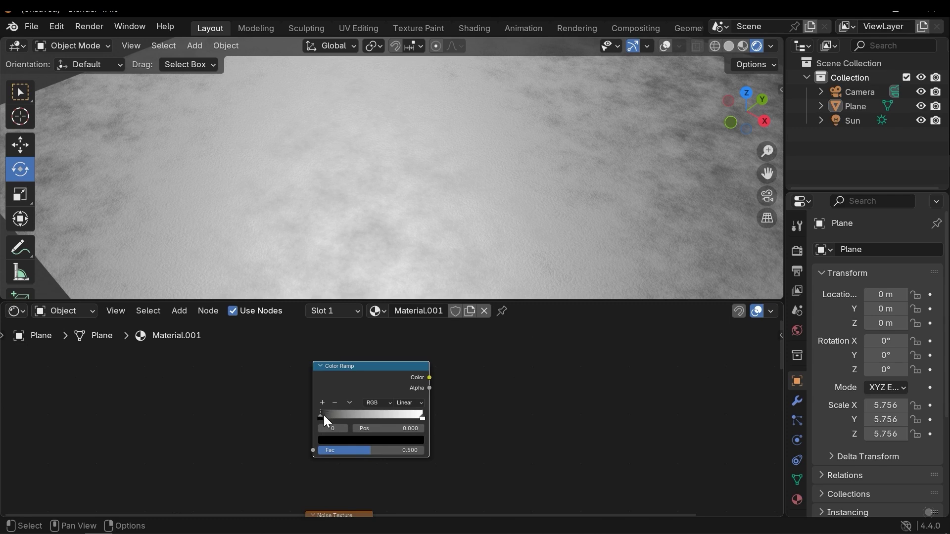
Step: Remove the Color Ramp's black stop and set the remaining stop to a muted tan, #B5967E
left_click(336, 402)
middle_click_drag(357, 471, 366, 460)
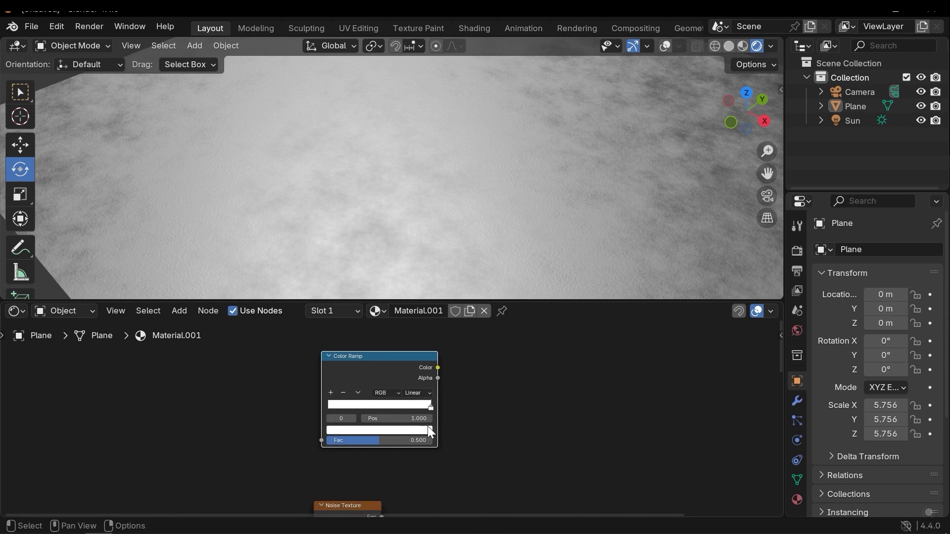
left_click(393, 430)
left_click_drag(364, 320, 365, 322)
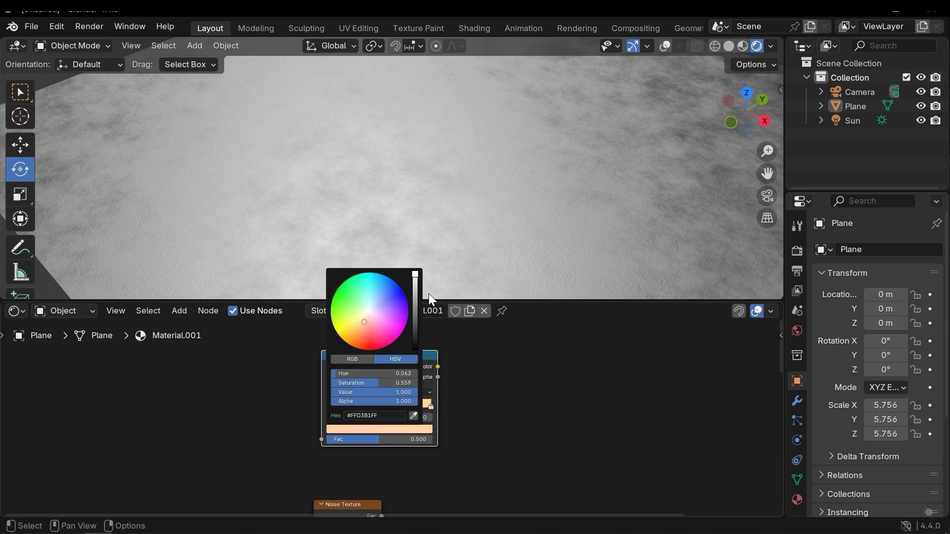
left_click(415, 296)
scroll(369, 375, "down", 1)
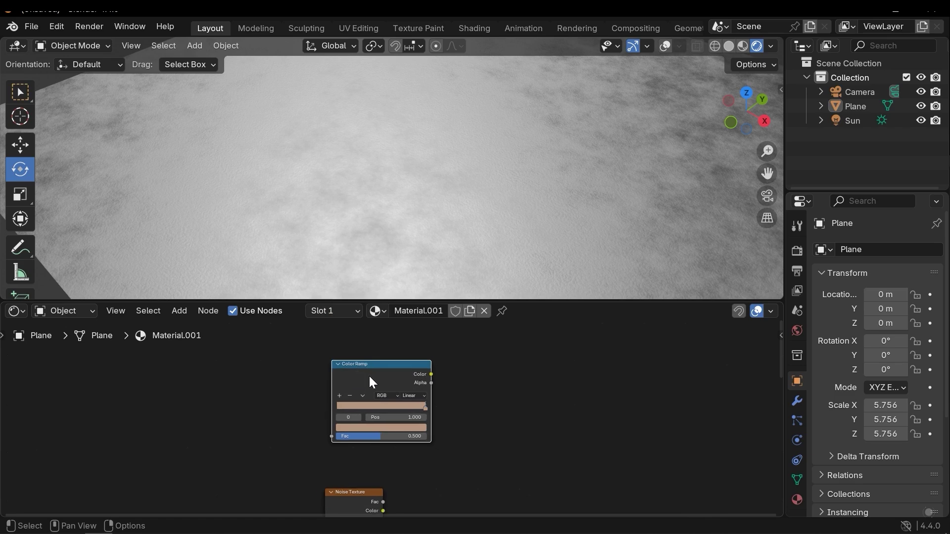
Step: Move the tan Color Ramp up and place a duplicate of it directly below
left_click_drag(378, 379, 372, 342)
scroll(397, 386, "down", 1)
scroll(399, 390, "down", 1)
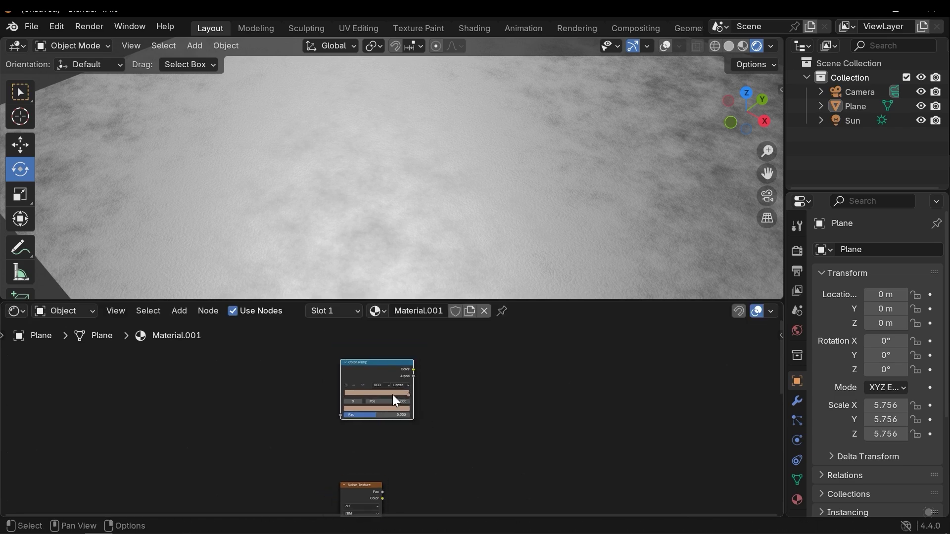
key("shift+d")
left_click(383, 429)
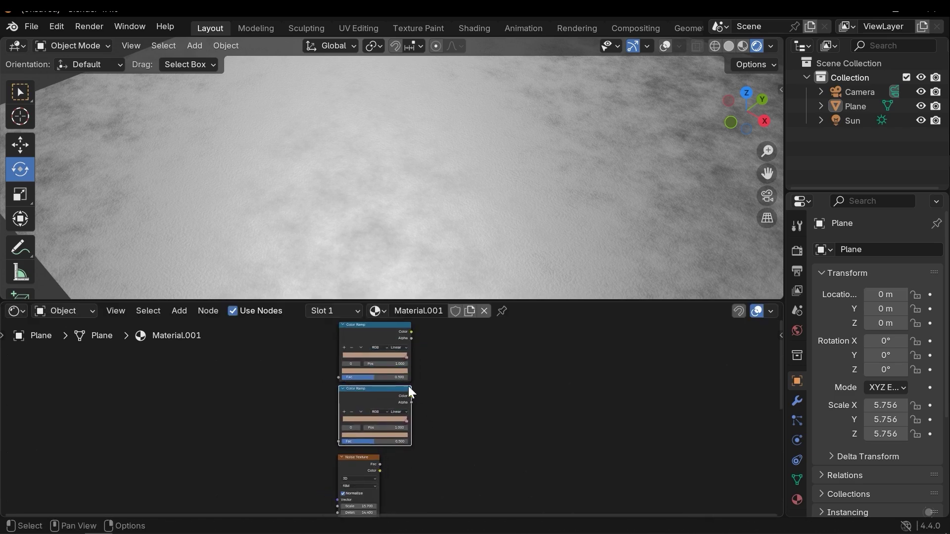
Step: Set the lower Color Ramp's stop to a nearly neutral light grey, #B2B4B5
scroll(408, 390, "up", 3)
left_click(382, 447)
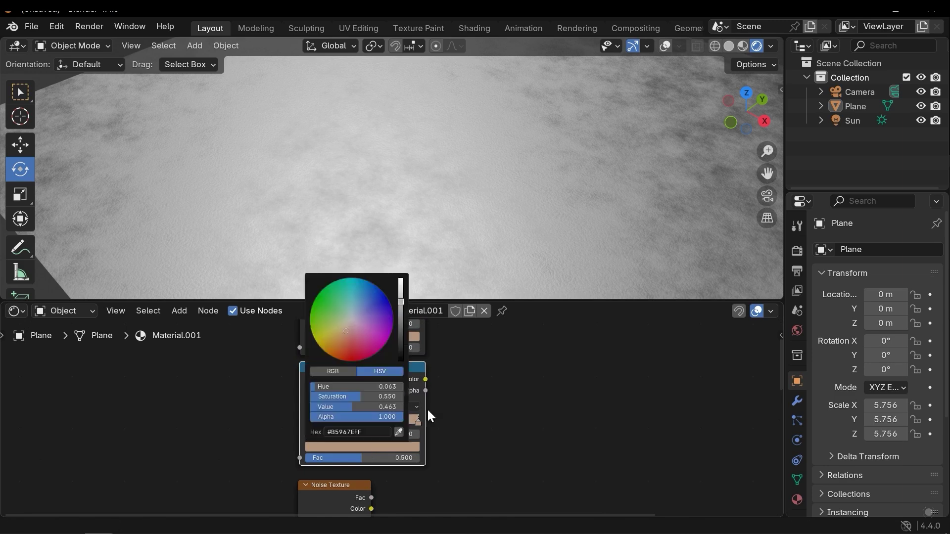
left_click(364, 447)
left_click_drag(363, 334, 351, 318)
scroll(218, 396, "down", 5)
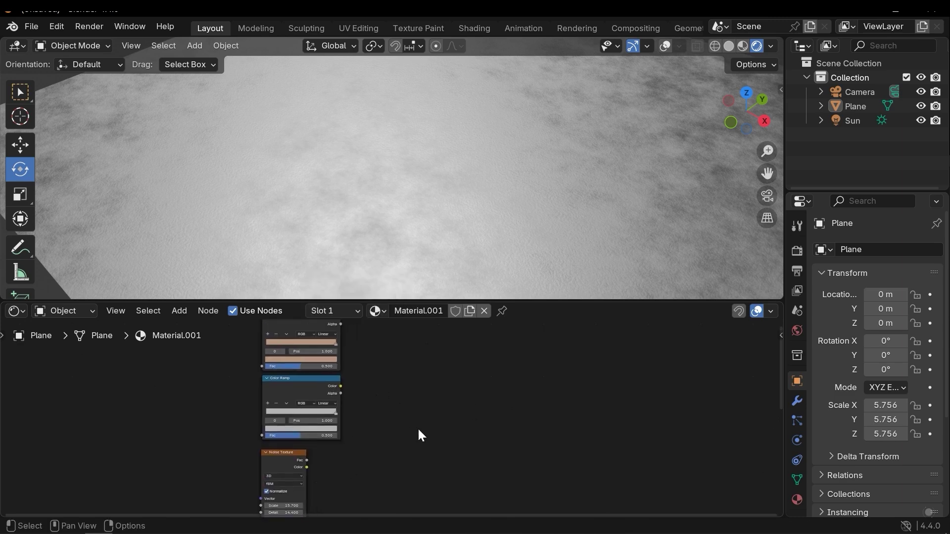
Step: Add a Mix Color node beside the two Color Ramps and the duplicated Noise Texture
key("shift+a")
type("mix")
key("Return")
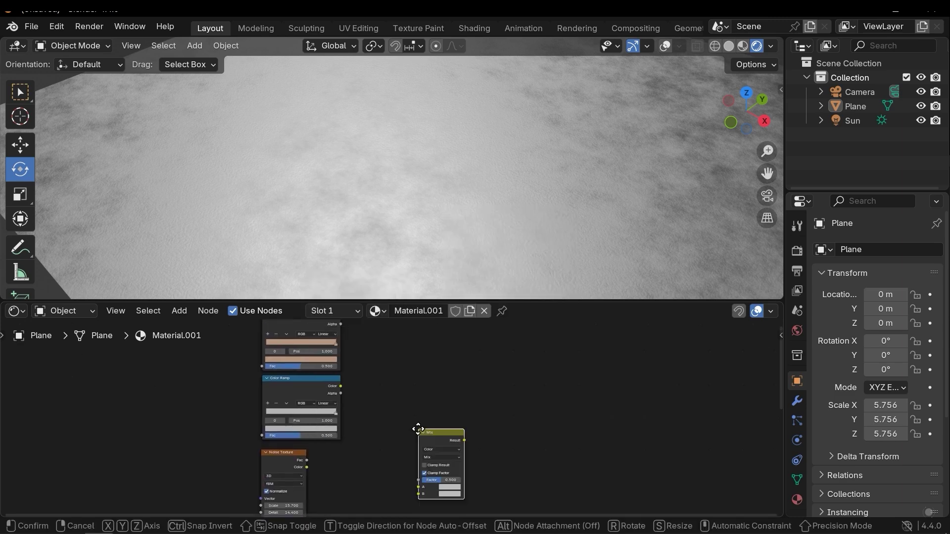
left_click(406, 411)
middle_click_drag(432, 375, 450, 311)
scroll(452, 355, "up", 4)
middle_click_drag(454, 355, 412, 392)
middle_click_drag(255, 442, 223, 445)
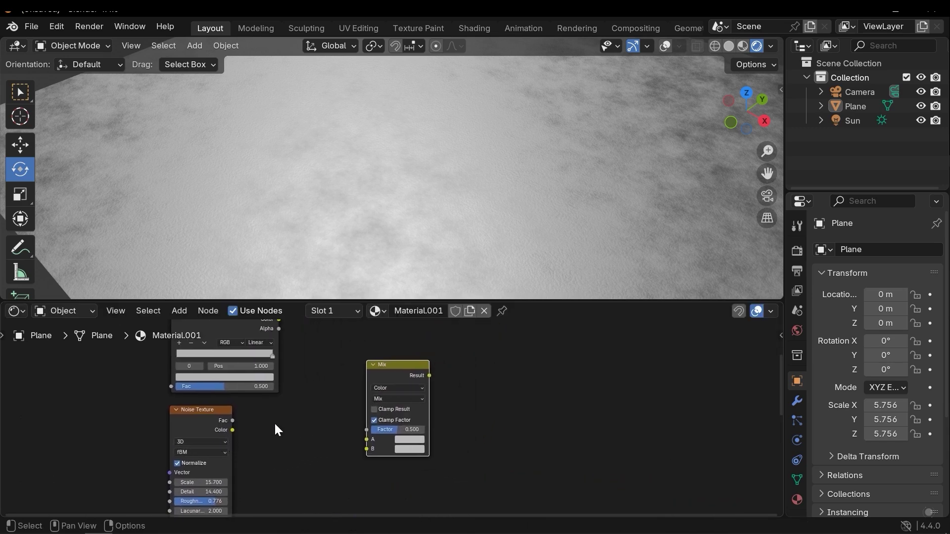
Step: Connect the noise Fac to the Mix node's Factor, the tan ramp to A and the grey ramp to B
left_click_drag(232, 420, 367, 429)
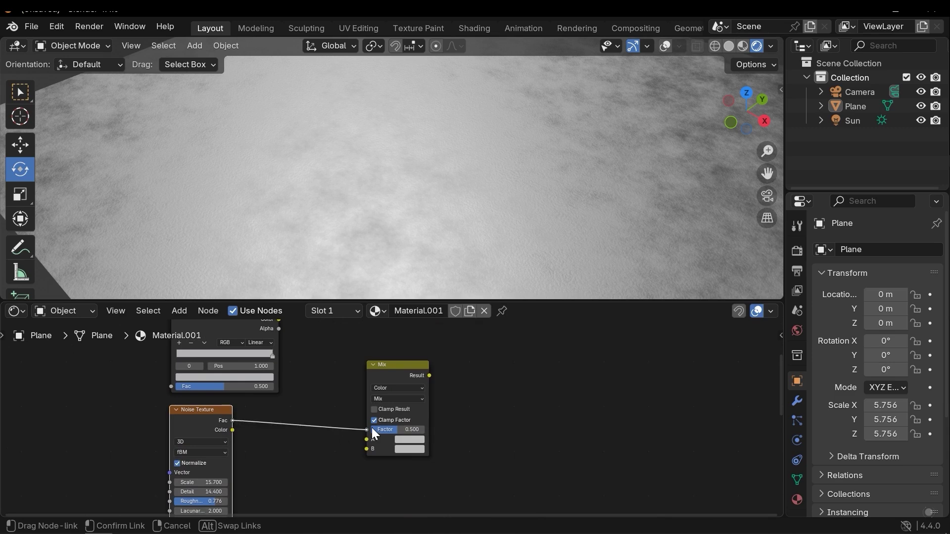
middle_click_drag(368, 423, 368, 435)
scroll(368, 435, "down", 2)
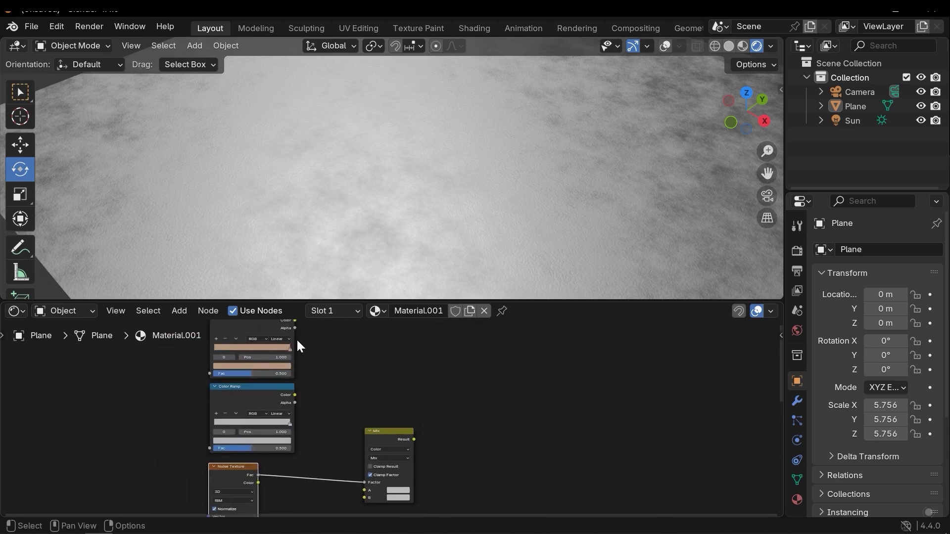
left_click_drag(295, 322, 365, 489)
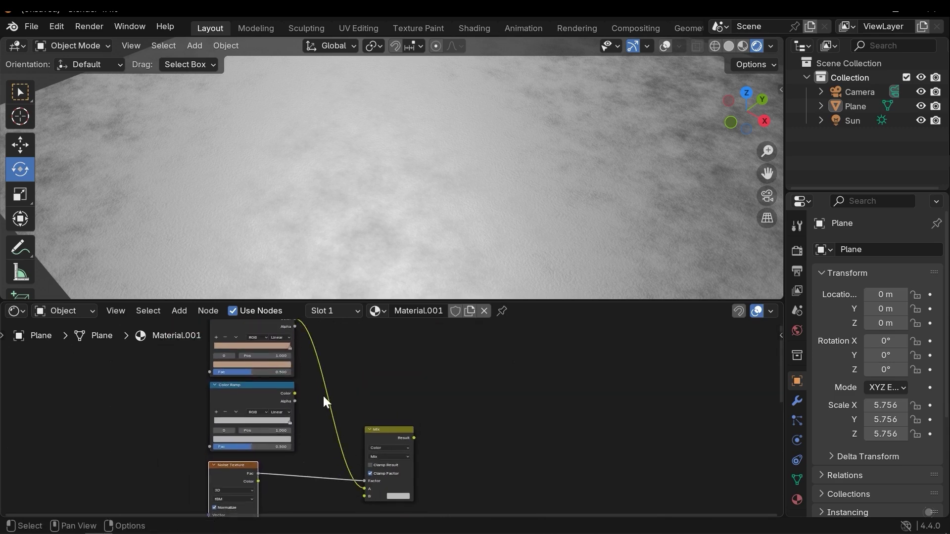
left_click_drag(295, 394, 365, 424)
Step: Move the Principled BSDF and Material Output nodes together farther away from the texture nodes
middle_click_drag(416, 428, 423, 392)
scroll(430, 395, "down", 2)
middle_click_drag(490, 394, 454, 348)
left_click_drag(524, 372, 360, 456)
left_click_drag(425, 405, 564, 406)
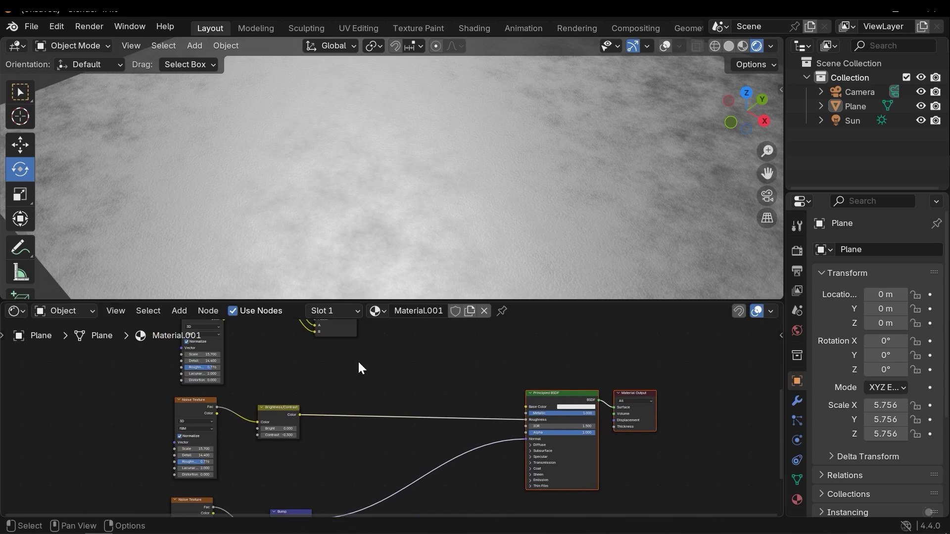
Step: Connect the Mix node's Result to the Principled BSDF's Base Color
scroll(358, 361, "down", 1)
middle_click_drag(358, 382, 352, 430)
scroll(362, 335, "up", 6)
middle_click_drag(352, 328, 345, 371)
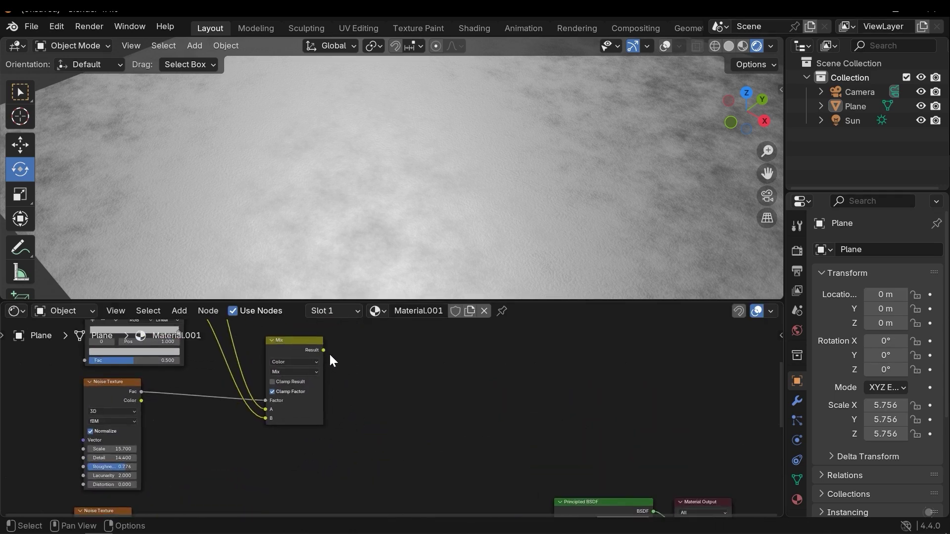
left_click_drag(326, 350, 555, 399)
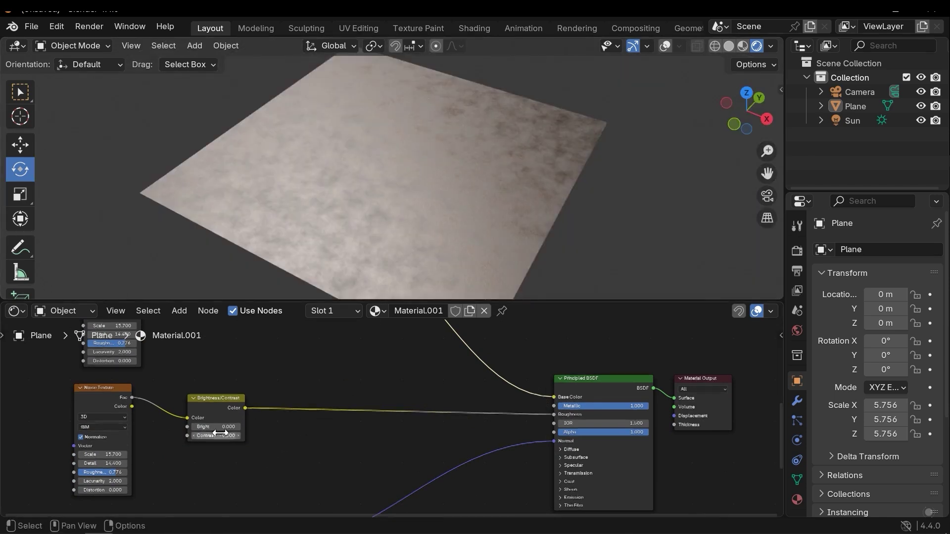
Step: Duplicate the Brightness/Contrast node and insert the copy between the upper Noise Texture's Fac and the Mix node's Factor
middle_click_drag(224, 403, 335, 437)
middle_click_drag(349, 342, 312, 405)
scroll(364, 420, "up", 2)
middle_click_drag(310, 465, 328, 445)
left_click(345, 465)
key("shift+d")
left_click(334, 387)
scroll(247, 411, "right", 1)
scroll(248, 411, "down", 1)
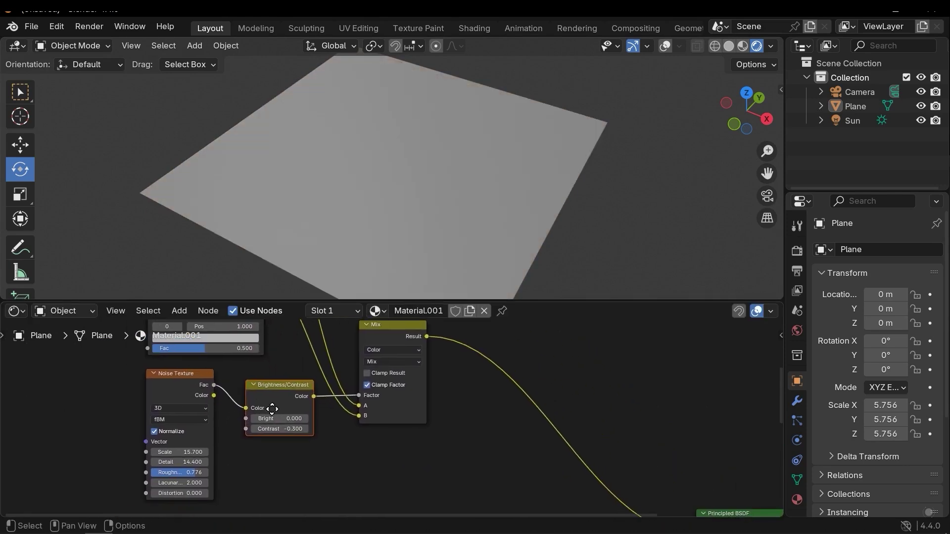
Step: Set the new Brightness/Contrast node's Contrast to 1.200, checking the colour patches on the plane
scroll(299, 418, "up", 1)
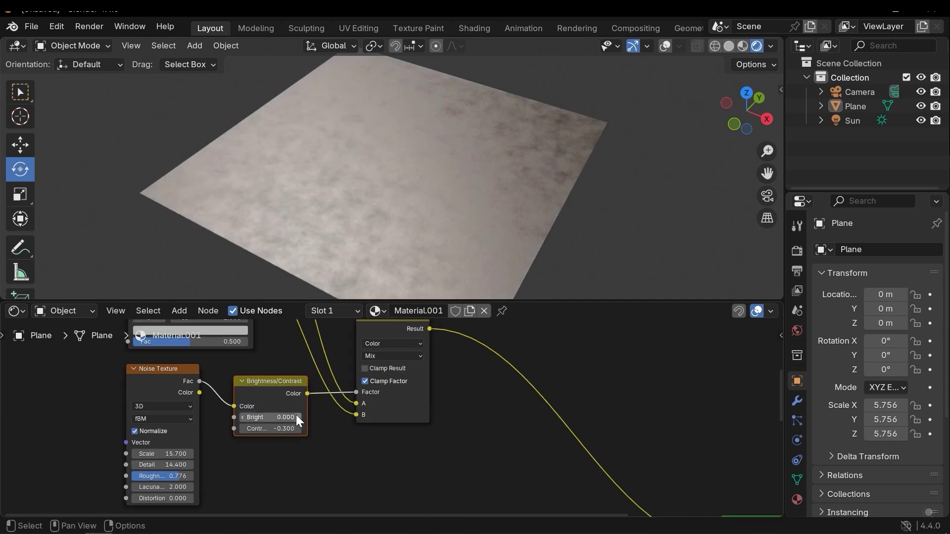
mouse_move(285, 429)
left_mouse_down()
mouse_move(317, 429)
mouse_move(285, 429)
left_mouse_up()
scroll(391, 203, "up", 4)
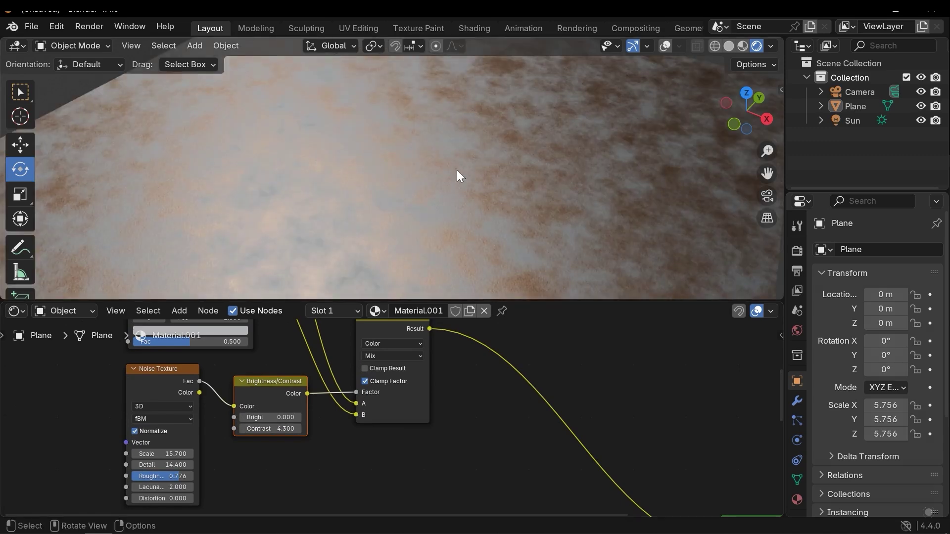
mouse_move(456, 170)
middle_mouse_down()
mouse_move(542, 151)
mouse_move(453, 166)
middle_mouse_up()
left_click_drag(285, 429, 267, 429)
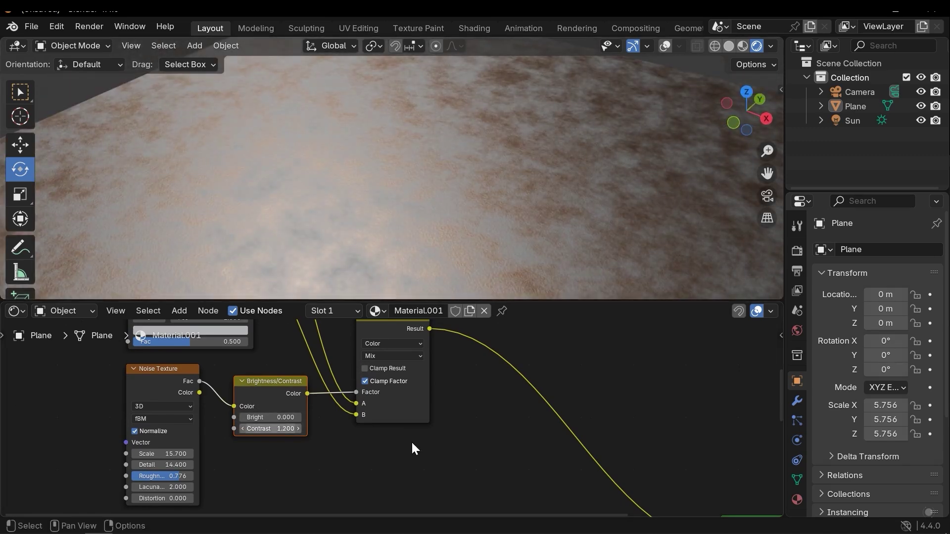
Step: Darken the lower Color Ramp's light grey stop to a dark grey
scroll(411, 441, "down", 1)
middle_click_drag(232, 346, 232, 505)
left_click(237, 496)
left_click(237, 495)
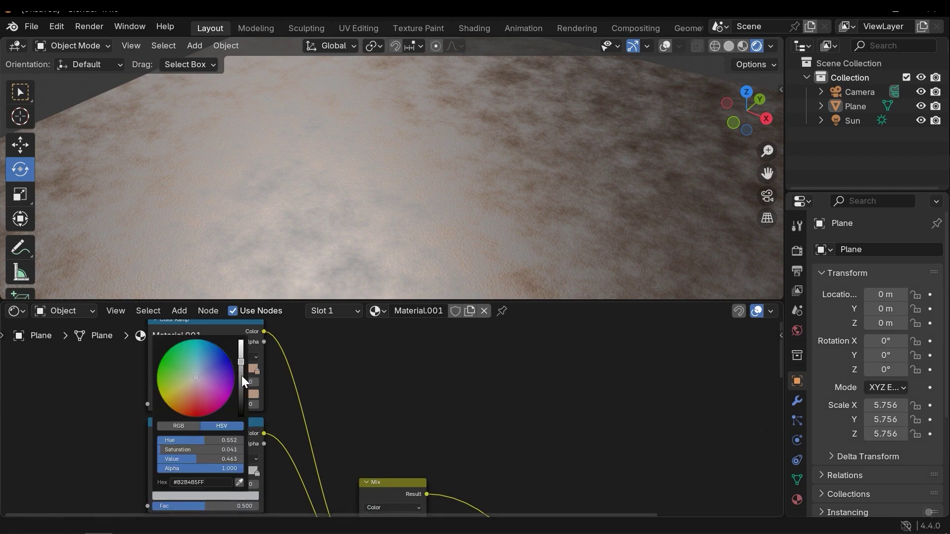
left_click_drag(241, 376, 241, 393)
Step: Adjust the upper Color Ramp's tan stop to a slightly paler, less saturated tone
middle_click_drag(241, 396, 242, 426)
left_click(242, 424)
left_click_drag(233, 375, 220, 376)
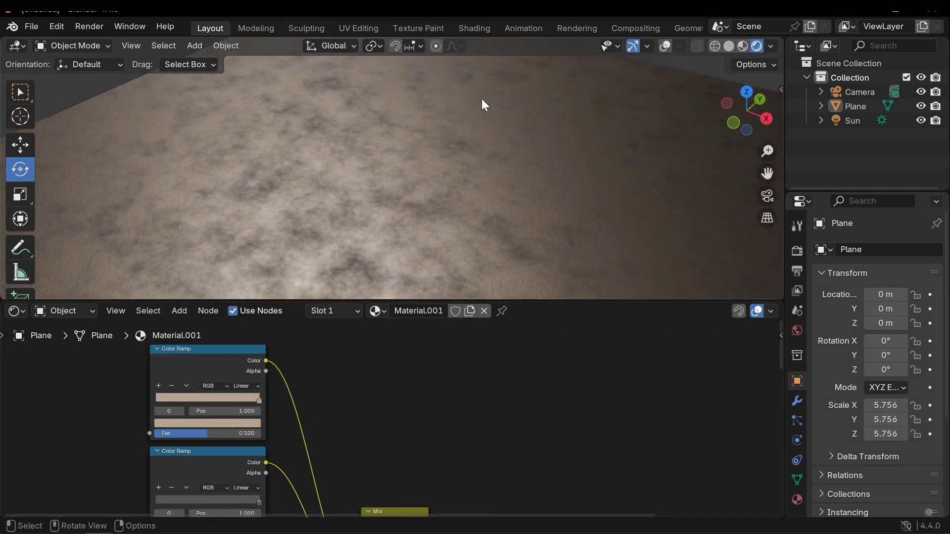
Step: Examine the plane's mottled colour and surface relief up close and from a distance
scroll(481, 102, "down", 6)
middle_click_drag(467, 168, 437, 209)
scroll(455, 160, "up", 5)
scroll(448, 180, "up", 4)
scroll(409, 174, "down", 5)
scroll(441, 155, "up", 5)
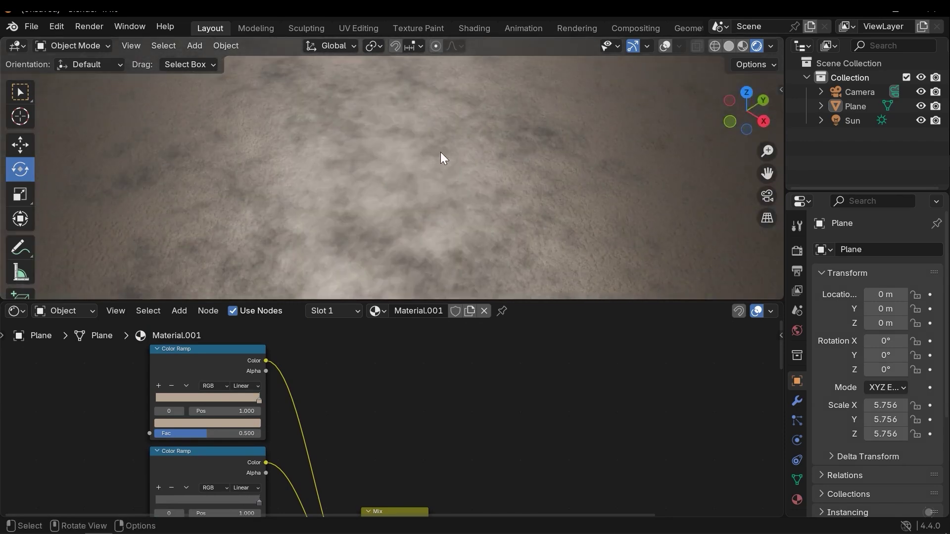
middle_click_drag(440, 166, 492, 191)
scroll(486, 165, "down", 4)
scroll(474, 400, "down", 8)
scroll(398, 437, "up", 4)
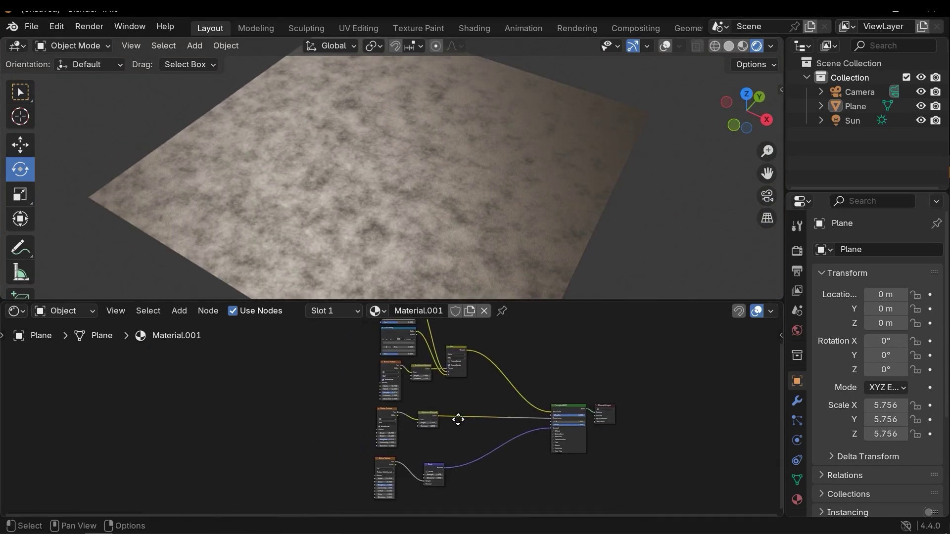
Step: Move the Bump node and its Noise Texture down to open a gap below the roughness nodes
scroll(455, 439, "down", 4)
middle_click_drag(433, 493, 371, 416)
scroll(386, 436, "up", 3)
scroll(363, 435, "down", 2)
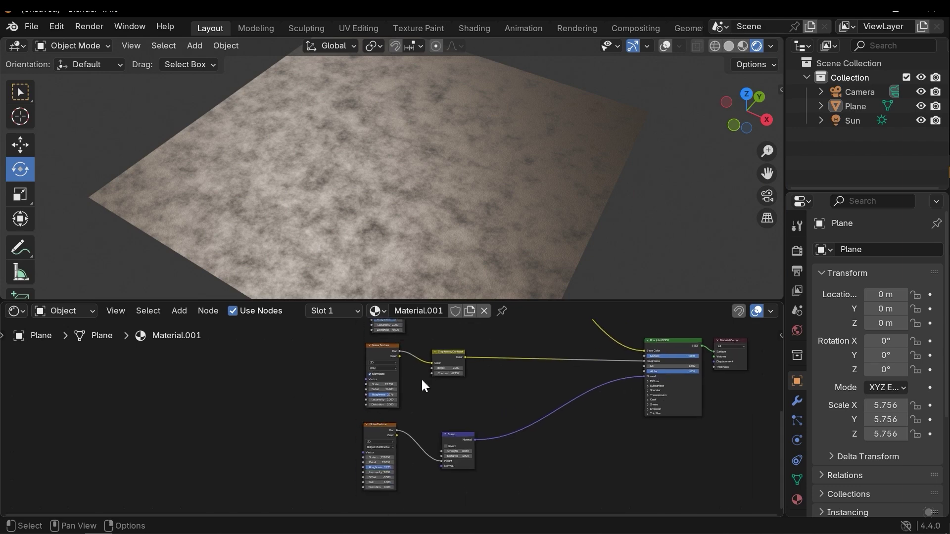
middle_click_drag(422, 380, 420, 405)
scroll(421, 405, "up", 2)
scroll(415, 418, "down", 3)
middle_click_drag(406, 455, 388, 387)
left_click_drag(315, 441, 431, 452)
scroll(420, 399, "up", 1)
middle_click_drag(419, 398, 415, 435)
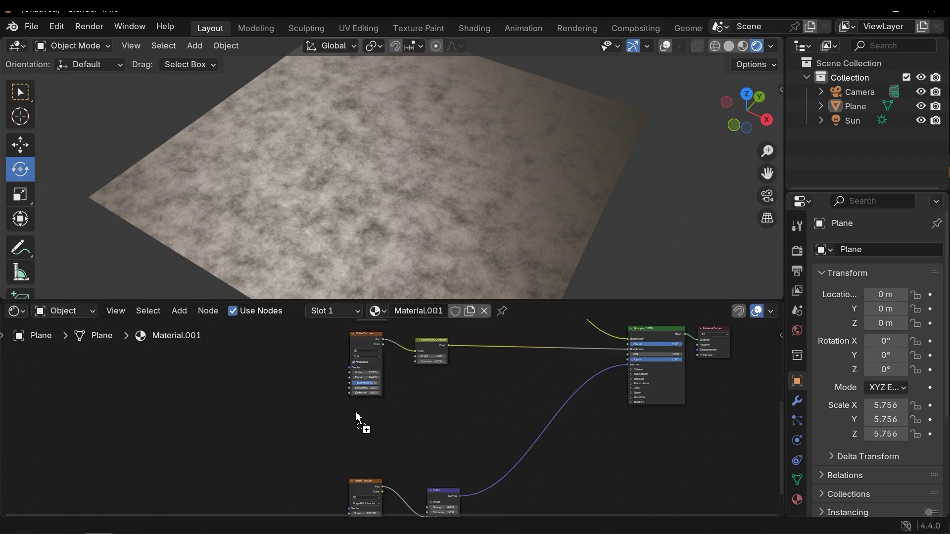
Step: Bring BHandPrint5.jpeg in as an image texture below the roughness Noise Texture and preview it alone on the plane
left_click_drag(356, 412, 349, 442)
scroll(372, 454, "up", 3)
left_click_drag(372, 454, 362, 382)
left_click(365, 376, "ctrl+shift")
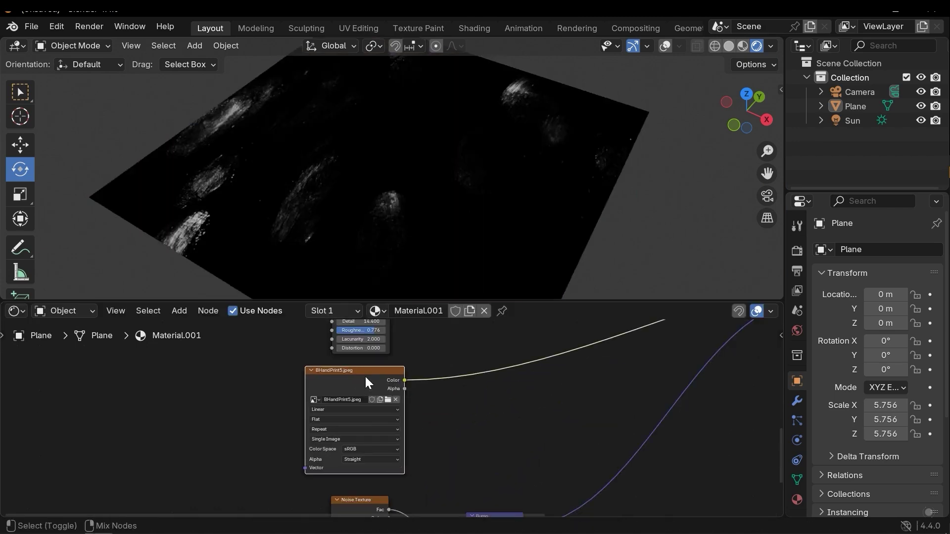
middle_click_drag(367, 168, 394, 198)
Step: Add a Math node in Add mode just below and beside the roughness Brightness/Contrast node
middle_click_drag(441, 354, 453, 438)
scroll(441, 378, "down", 2)
middle_click_drag(526, 355, 467, 380)
middle_click_drag(385, 394, 375, 395)
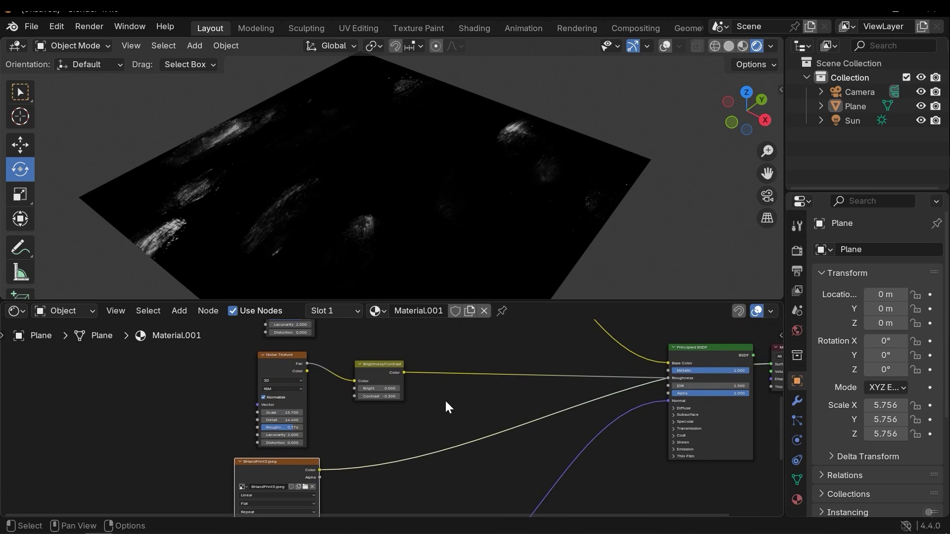
key("shift+a")
type("na")
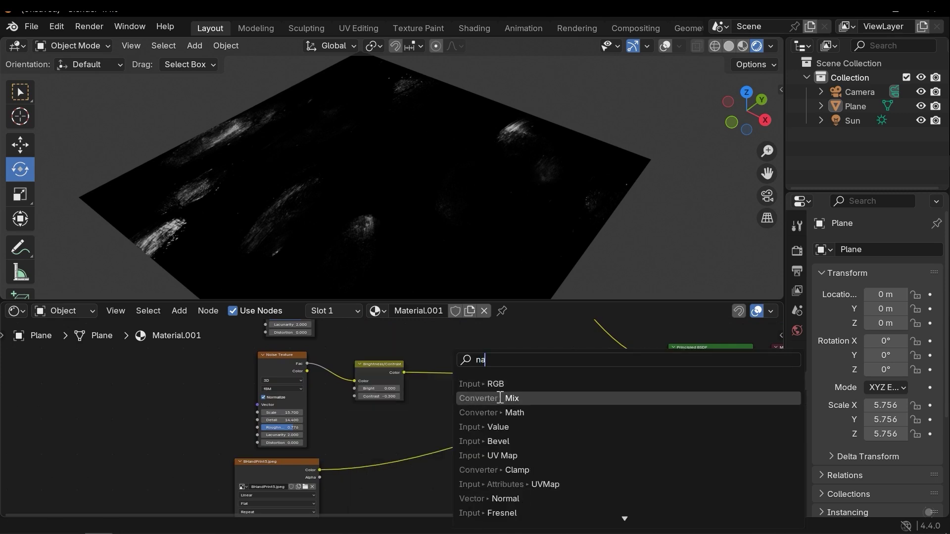
left_click(515, 412)
left_click(467, 450)
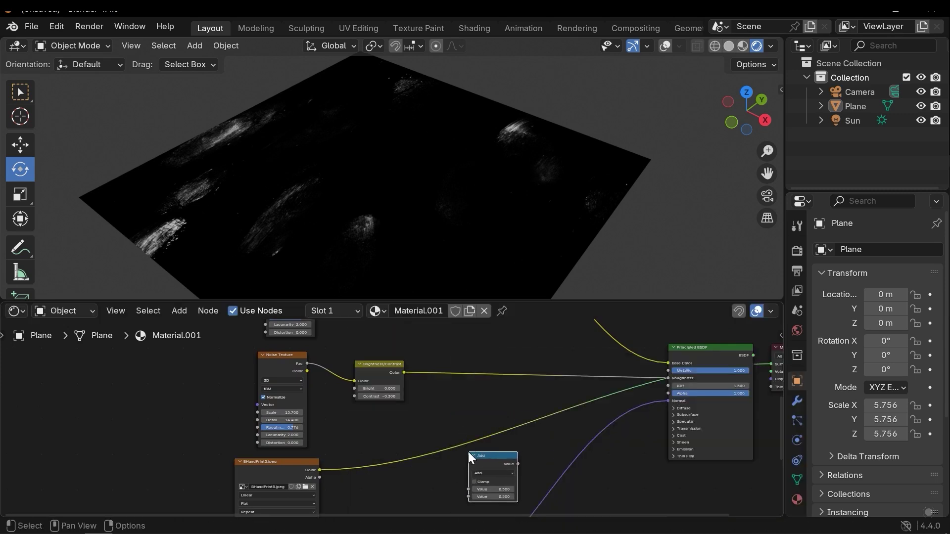
key("g")
left_click(448, 388)
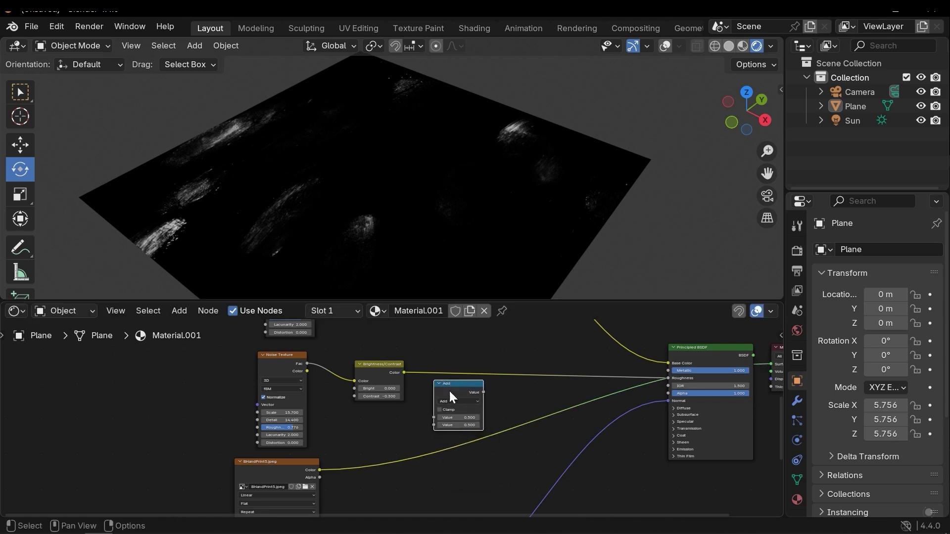
Step: Feed the Brightness/Contrast colour and the BHandPrint5.jpeg colour into the Add node, and link its result to the Principled BSDF's Roughness
middle_click_drag(458, 400, 509, 416)
scroll(514, 436, "up", 2)
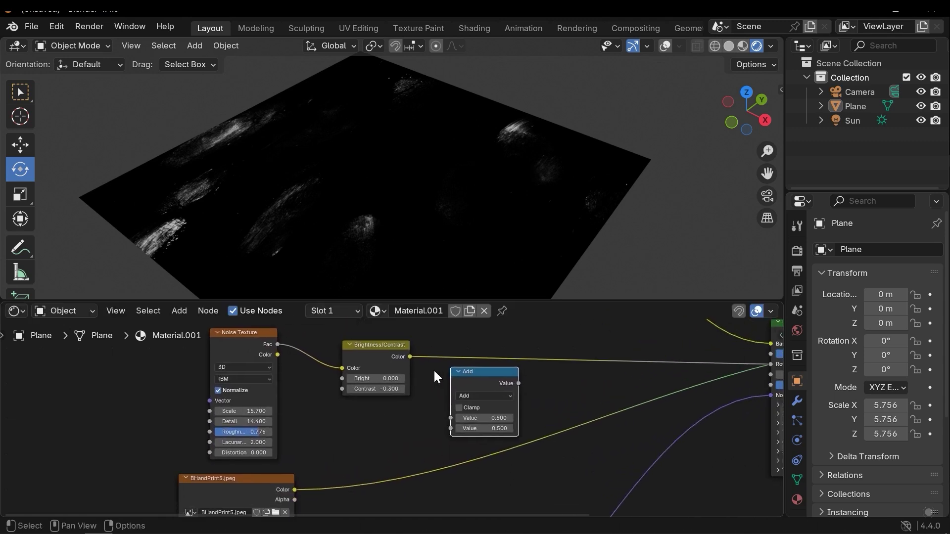
left_click_drag(408, 357, 450, 418)
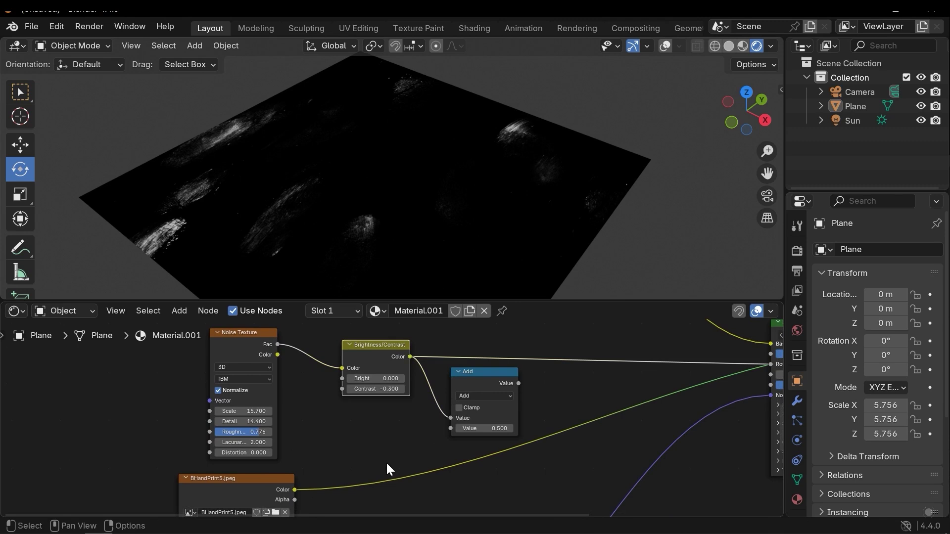
middle_click_drag(386, 462, 333, 444)
scroll(387, 399, "down", 2)
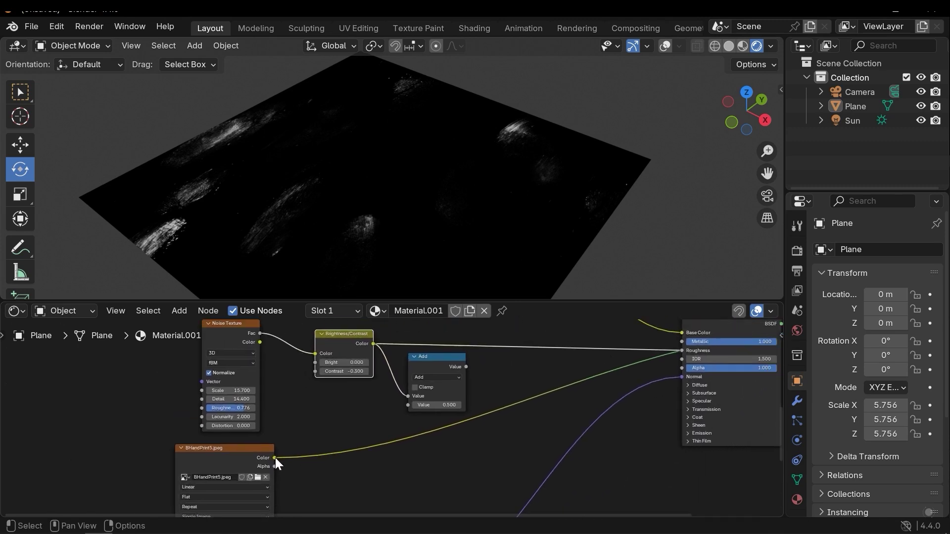
left_click_drag(275, 458, 409, 405)
middle_click_drag(486, 405, 425, 437)
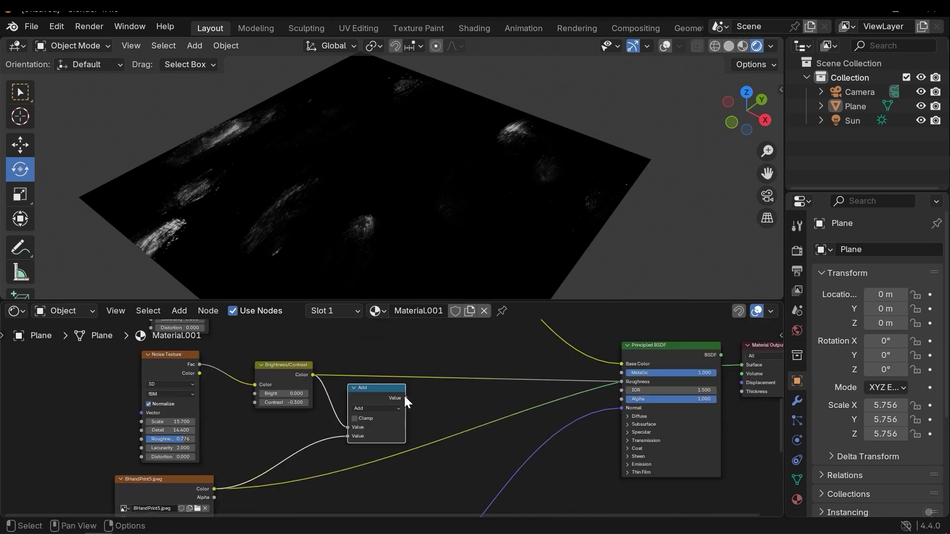
left_click_drag(405, 398, 621, 382)
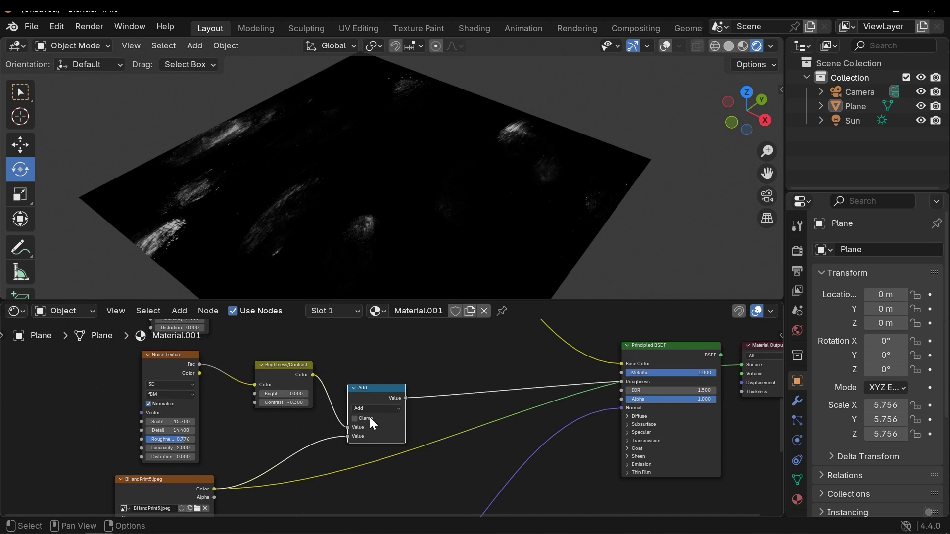
Step: Switch the preview back to the full Principled BSDF and examine the handprint marks on the plane from several angles
middle_click_drag(636, 394, 535, 419)
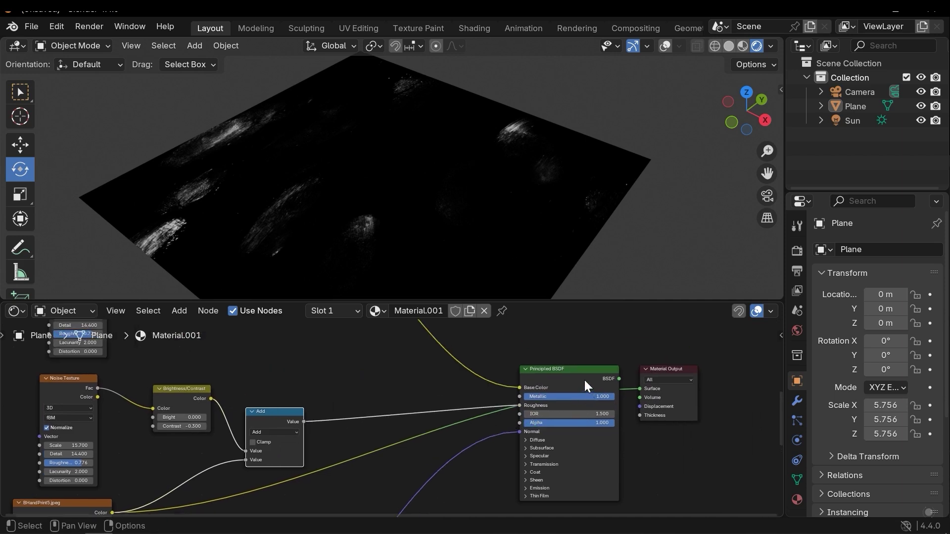
left_click(572, 373, "ctrl+shift")
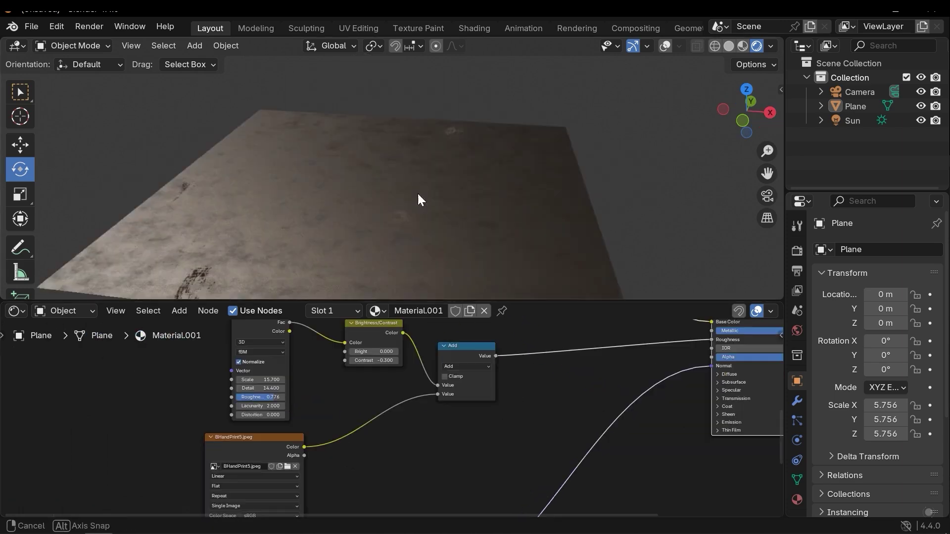
middle_click_drag(417, 194, 341, 252)
middle_click_drag(538, 147, 391, 197)
middle_click_drag(293, 184, 396, 159)
Step: Set the BHandPrint5.jpeg texture's colour space to Non-Color
middle_click_drag(370, 452, 440, 383)
scroll(351, 457, "up", 4)
left_click(332, 450)
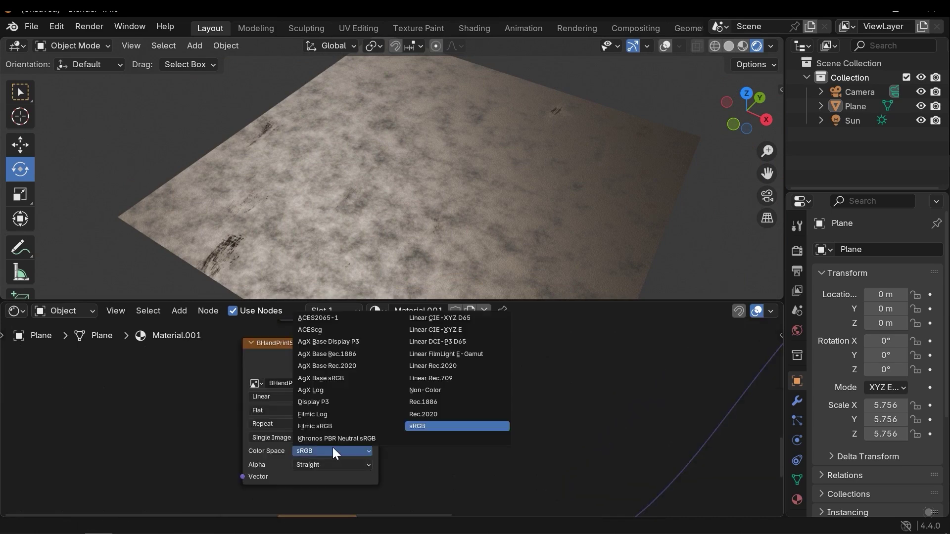
left_click(438, 389)
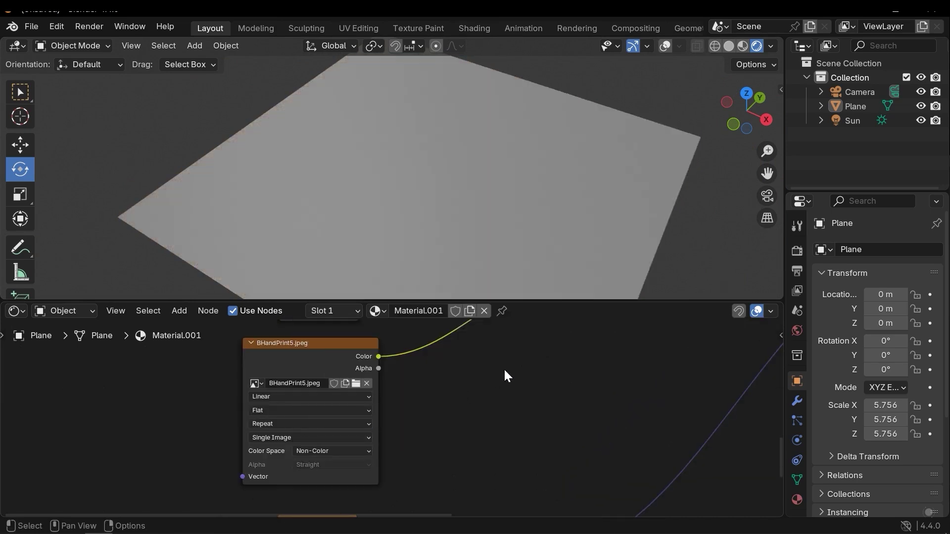
middle_click_drag(446, 367, 421, 430)
scroll(393, 442, "down", 3)
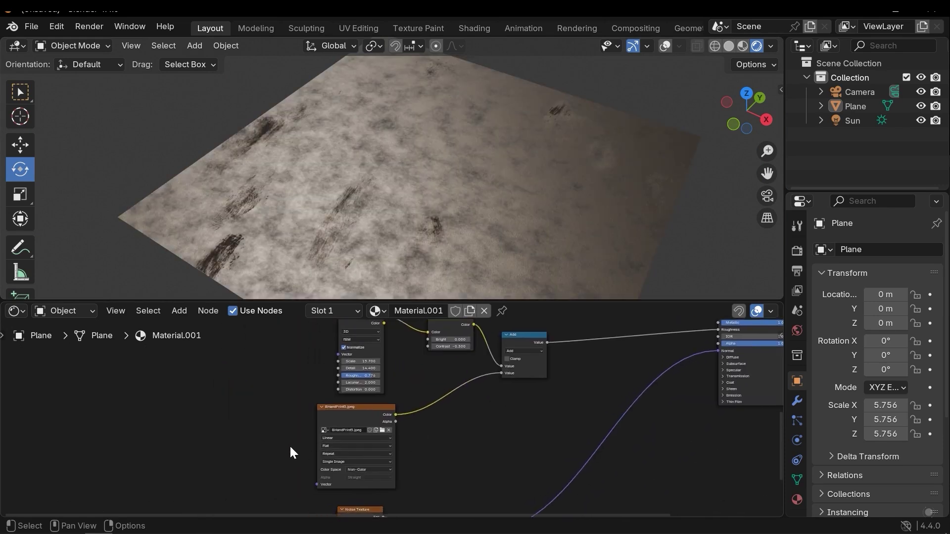
Step: Attach Mapping and Texture Coordinate nodes to the BHandPrint5.jpeg image texture
scroll(325, 423, "up", 1)
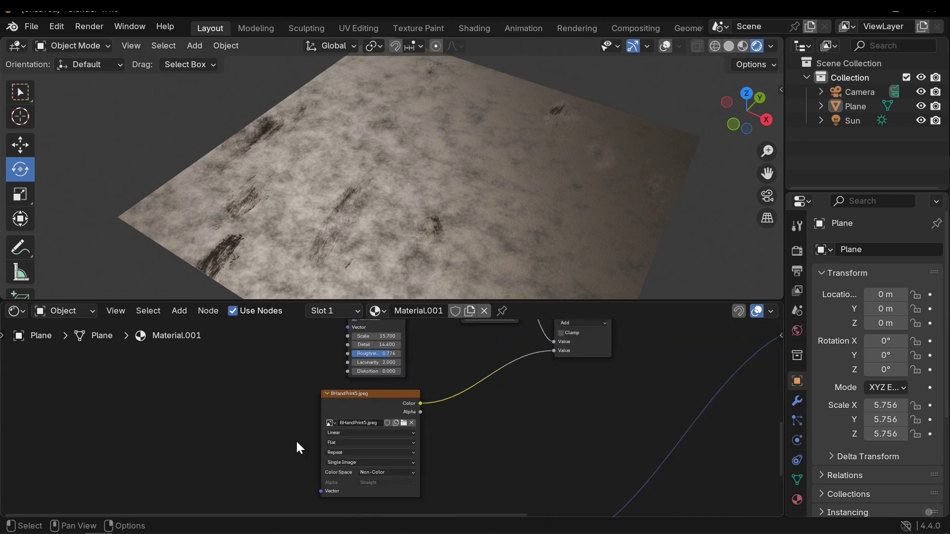
left_click_drag(296, 441, 377, 399)
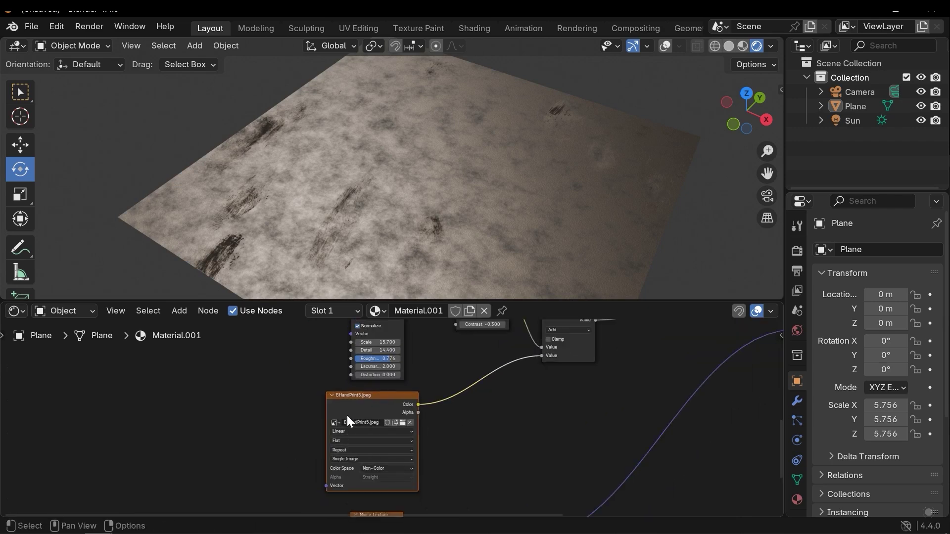
key("ctrl")
key("ctrl+t")
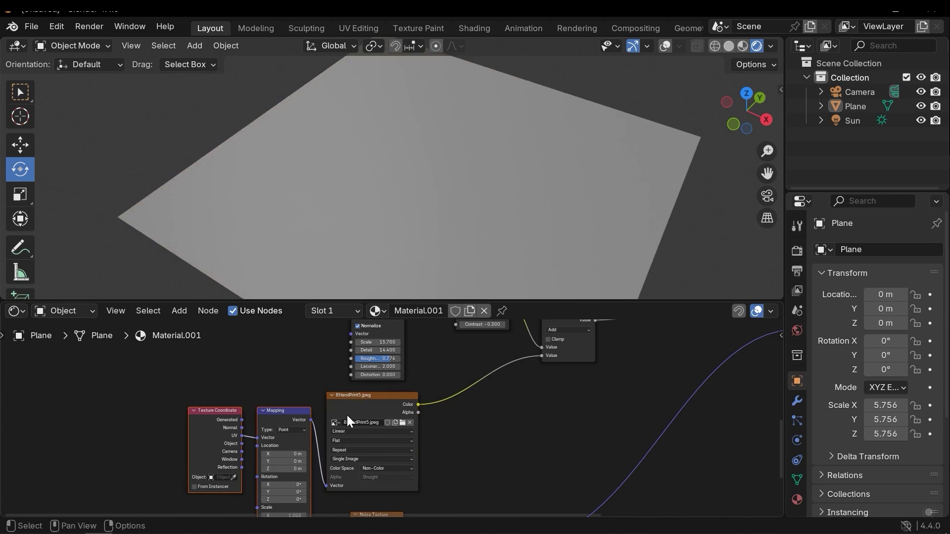
middle_click_drag(307, 418, 394, 391)
left_click_drag(292, 356, 333, 365)
scroll(332, 462, "up", 4)
middle_click_drag(367, 480, 357, 443)
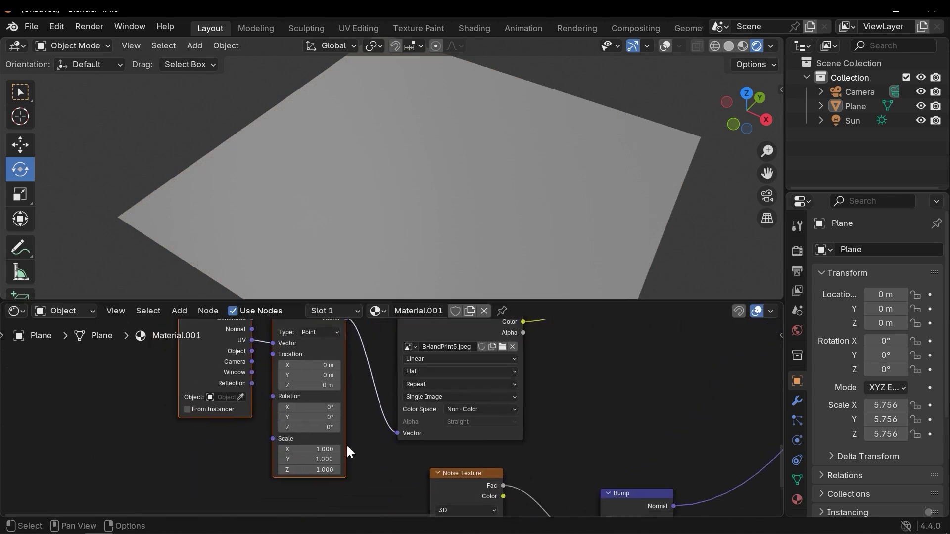
Step: Set the handprint Mapping node's scale to 3 on X, Y and Z
scroll(318, 457, "up", 2)
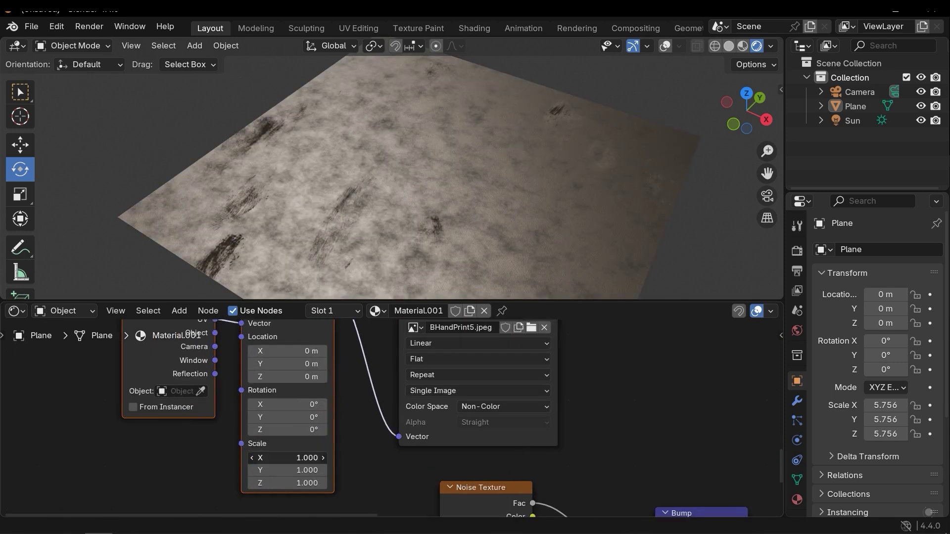
left_click(295, 458)
type("3")
key("Return")
left_click(297, 470)
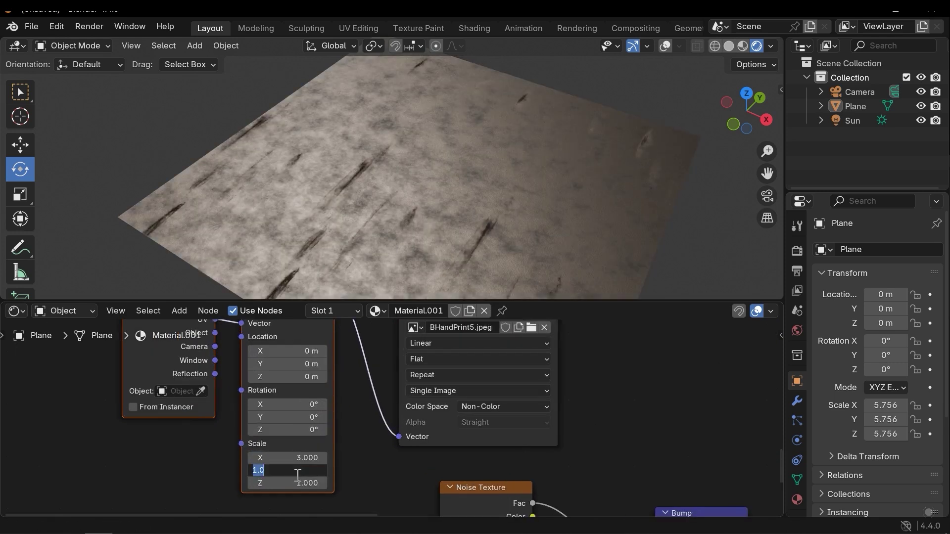
type("3")
key("Return")
left_click(287, 484)
type("3")
key("Return")
scroll(494, 411, "down", 2)
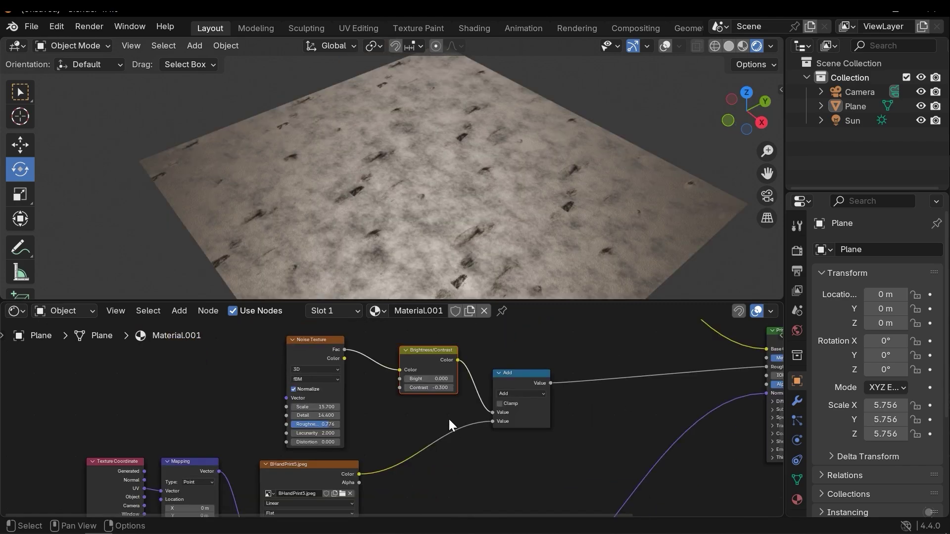
Step: Insert a Math node between the handprint texture and the Add node, and set its operation to Multiply
middle_click_drag(449, 413, 453, 394)
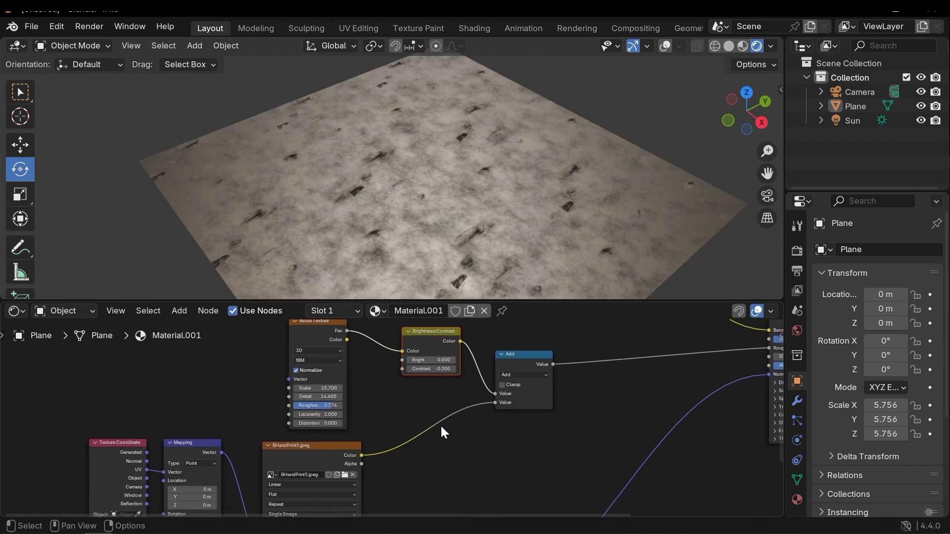
key("shift+a")
type("ma")
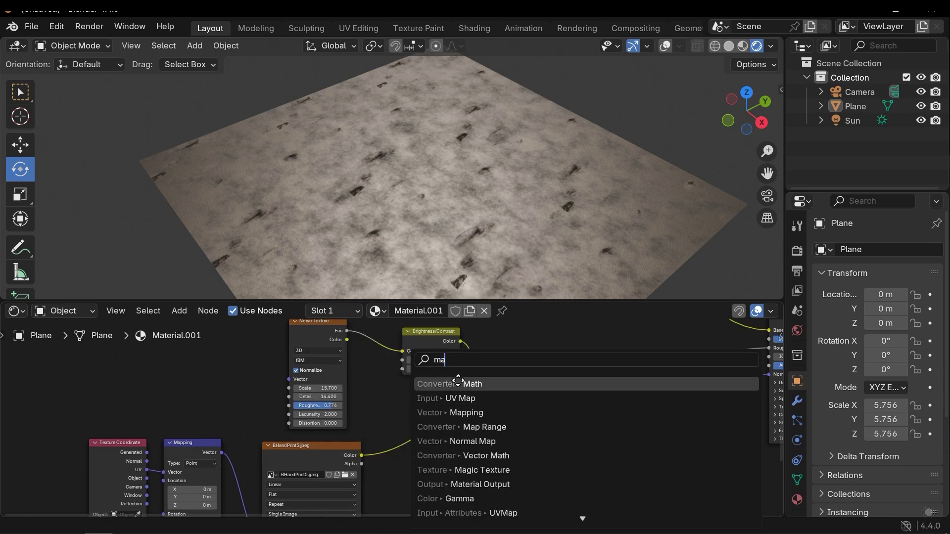
key("Return")
left_click(429, 426)
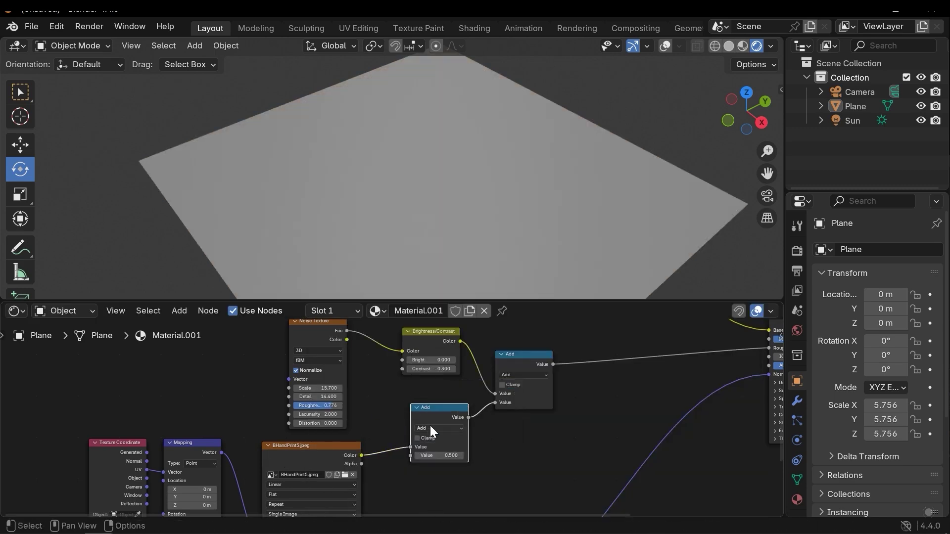
left_click(430, 425)
left_click(428, 345)
Step: Lower the handprint Multiply node's value to 0.300 and check the softened prints on the plane
middle_click_drag(492, 403, 472, 408)
scroll(458, 399, "up", 2)
mouse_move(427, 463)
left_mouse_down()
mouse_move(397, 462)
mouse_move(426, 462)
mouse_move(416, 463)
left_mouse_up()
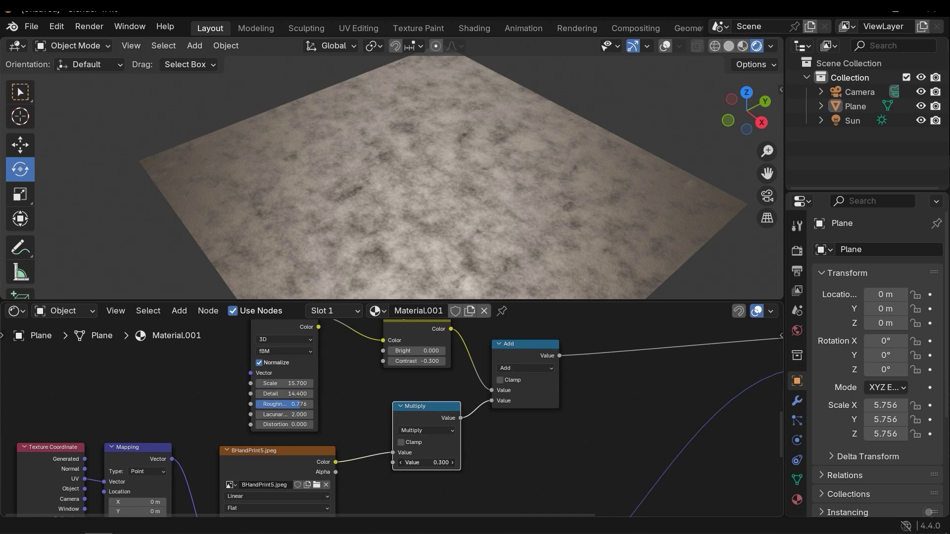
middle_click_drag(451, 223, 425, 232)
scroll(345, 442, "down", 2)
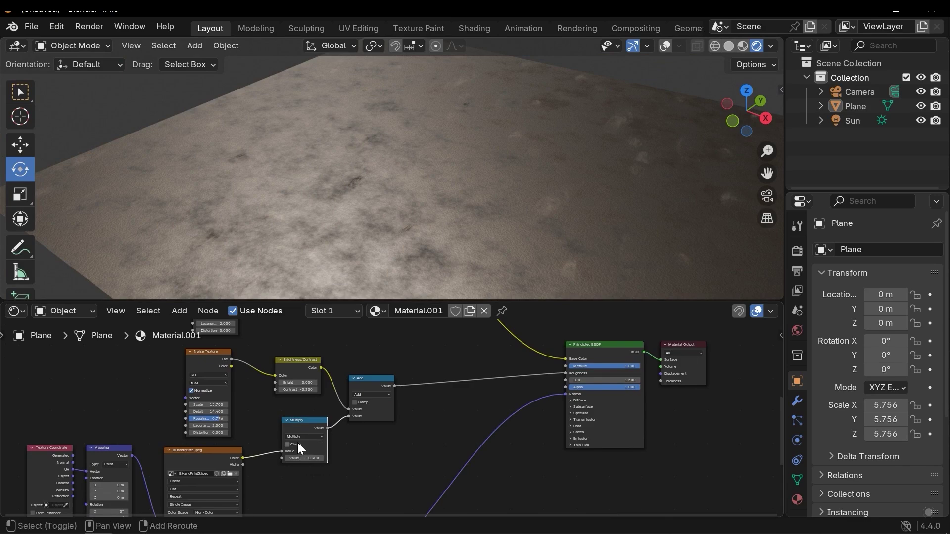
Step: Duplicate the Multiply node onto the link between the Add node and Roughness, and set its value to 1
key("shift+d")
left_click(436, 408)
middle_click_drag(436, 408, 397, 398)
scroll(397, 398, "up", 2)
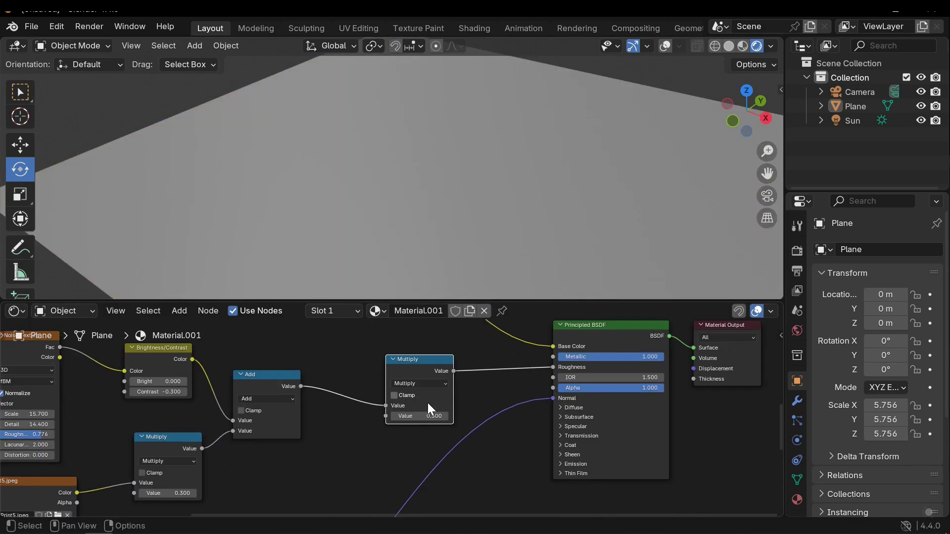
left_click(416, 416)
type("1")
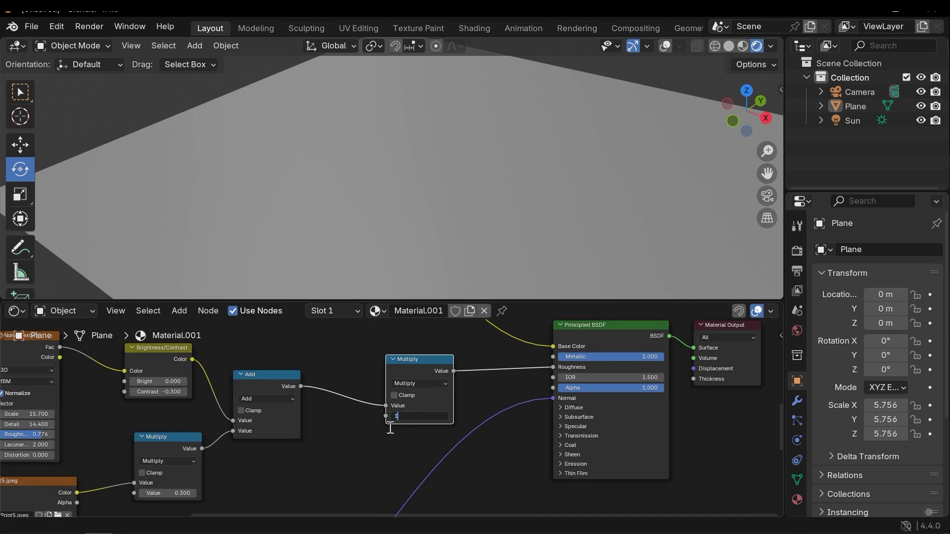
left_click_drag(435, 375, 409, 385)
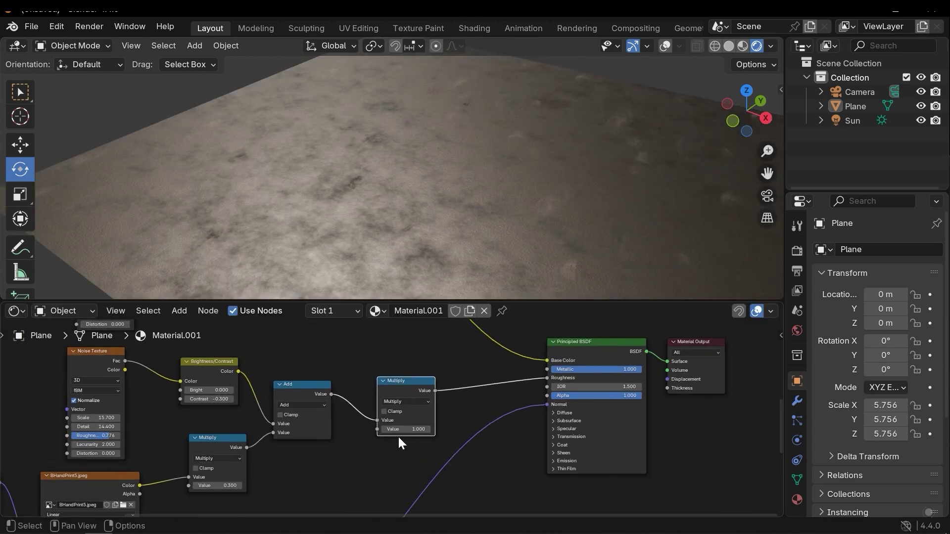
mouse_move(405, 429)
left_mouse_down()
mouse_move(376, 429)
mouse_move(426, 429)
mouse_move(396, 429)
mouse_move(408, 429)
left_mouse_up()
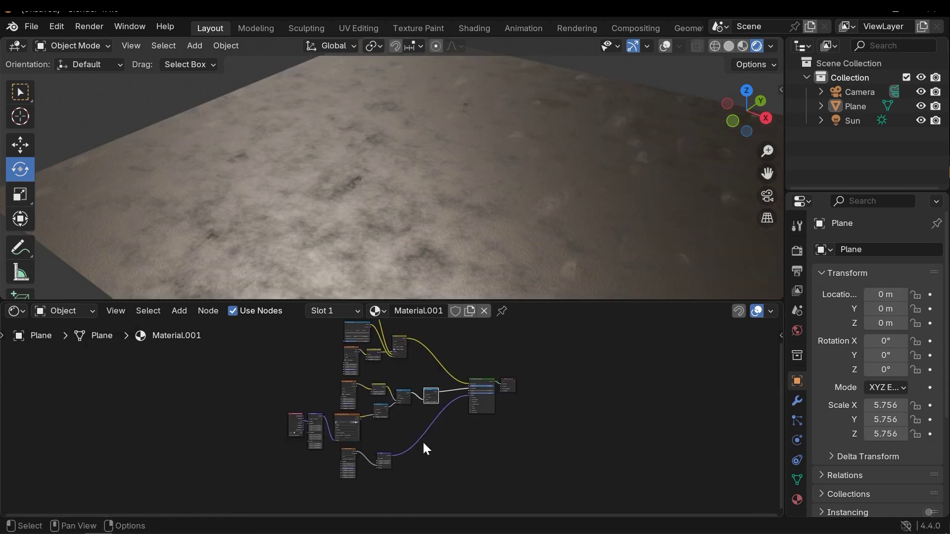
Step: Bring Dust.png in as an image texture below the bump Noise Texture and preview its Alpha output on the plane
scroll(423, 440, "up", 5)
scroll(376, 425, "up", 3)
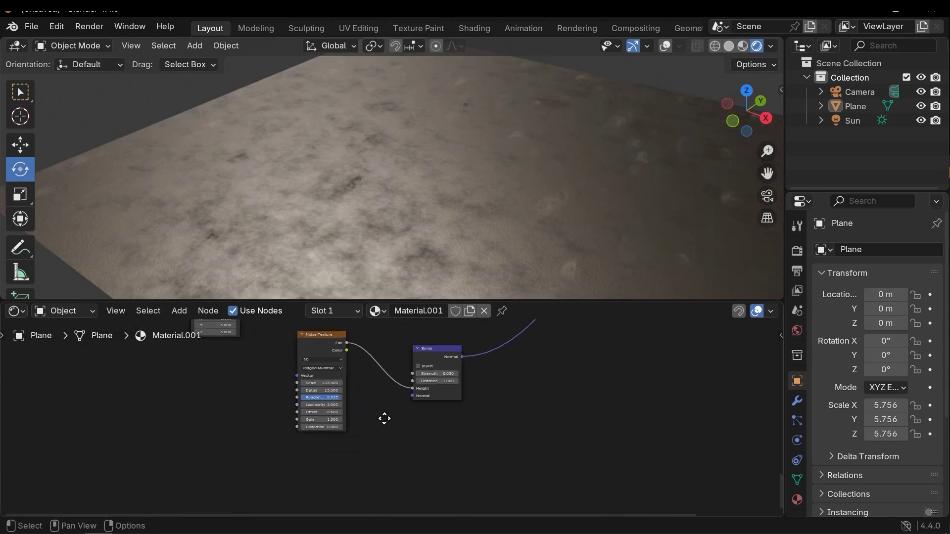
left_click_drag(886, 370, 330, 451)
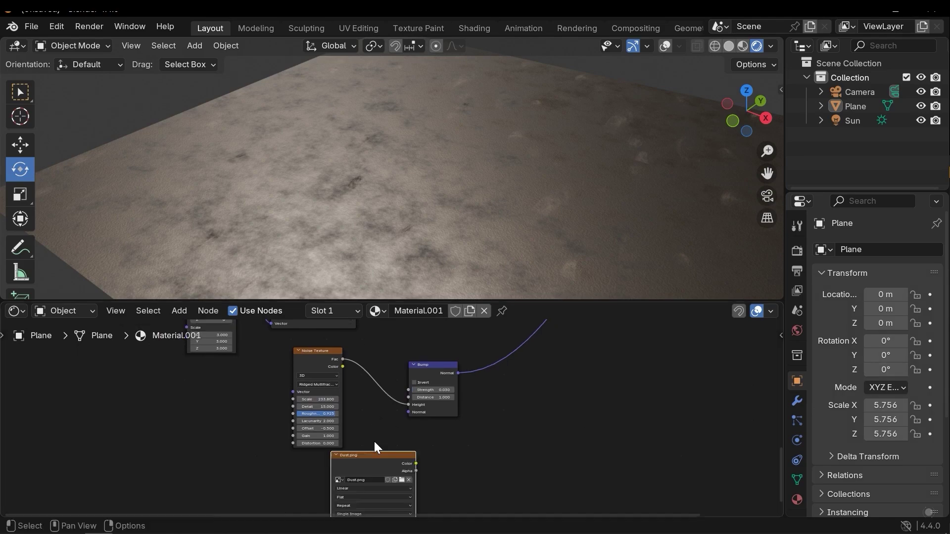
middle_click_drag(370, 470, 401, 399)
left_click_drag(415, 387, 364, 393)
left_click(364, 393, "ctrl+shift")
left_click(363, 393, "ctrl+shift")
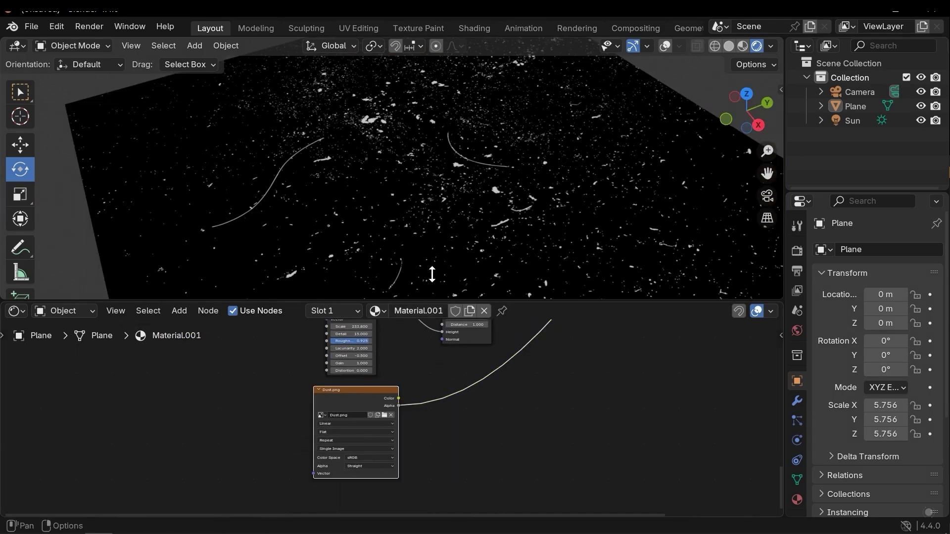
middle_click_drag(435, 272, 451, 241)
middle_click_drag(429, 371, 303, 428)
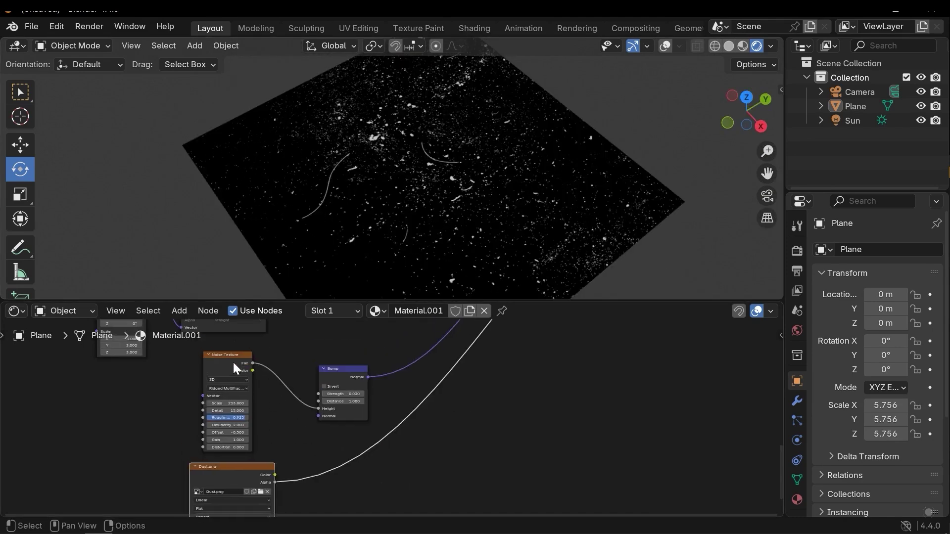
middle_click_drag(371, 396, 363, 405)
middle_click_drag(329, 371, 269, 364)
middle_click_drag(265, 441, 361, 426)
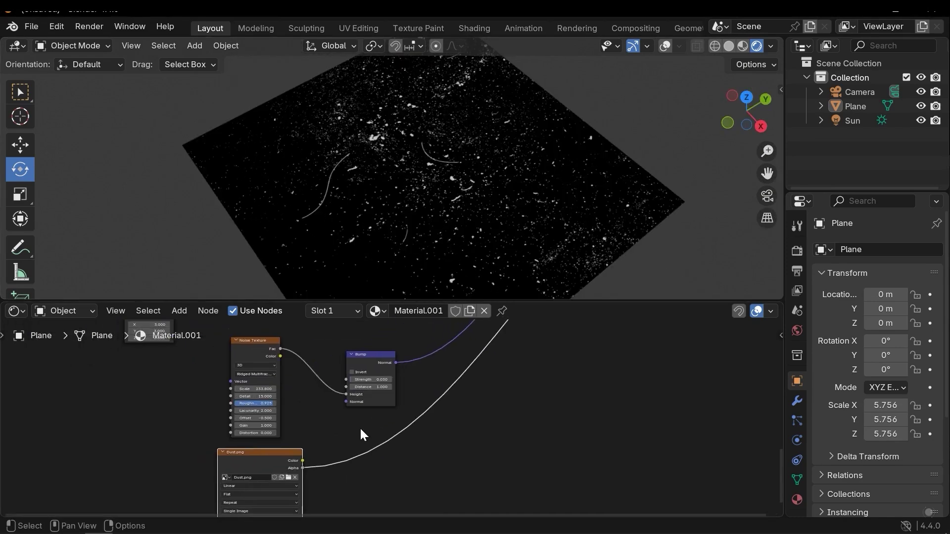
Step: Duplicate the Bump node beside the Dust.png texture, feed the texture's Alpha into its Height, and cut the link into its Normal input
key("shift+d")
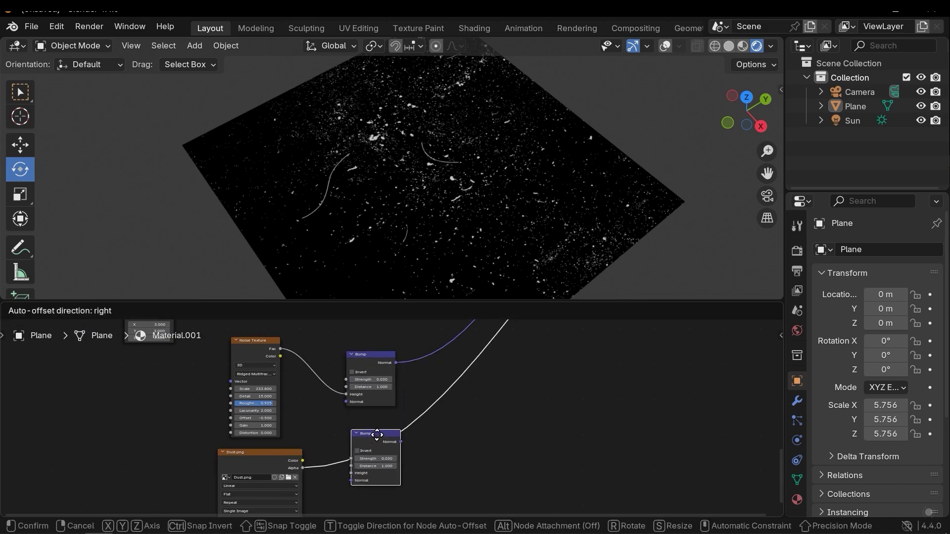
left_click(378, 435)
middle_click_drag(416, 450, 441, 428)
scroll(443, 426, "up", 2)
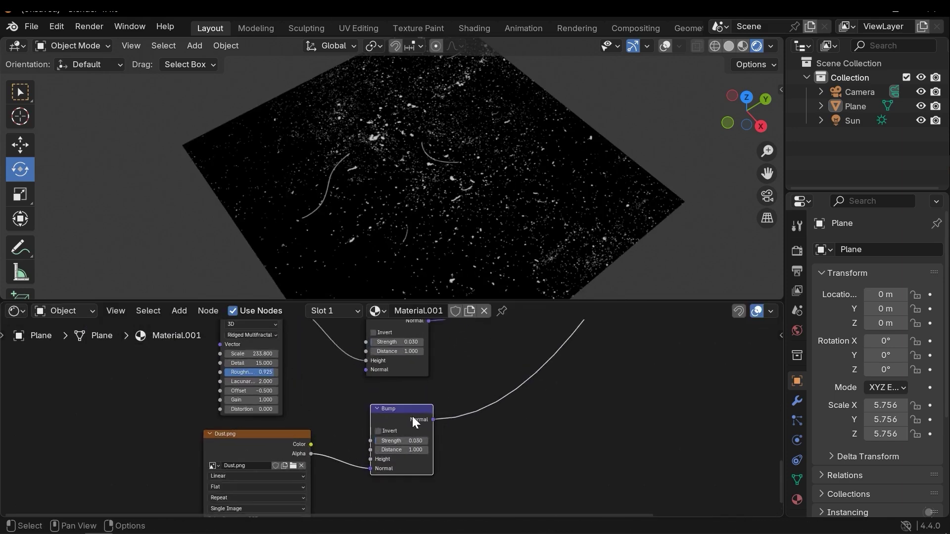
left_click_drag(312, 452, 371, 459)
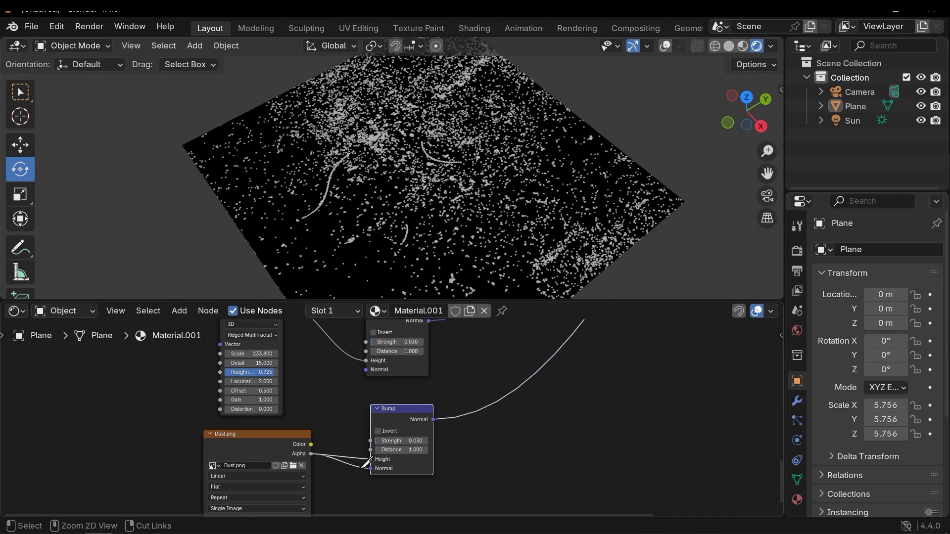
right_click_drag(357, 471, 377, 452, "ctrl")
middle_click_drag(481, 394, 470, 399)
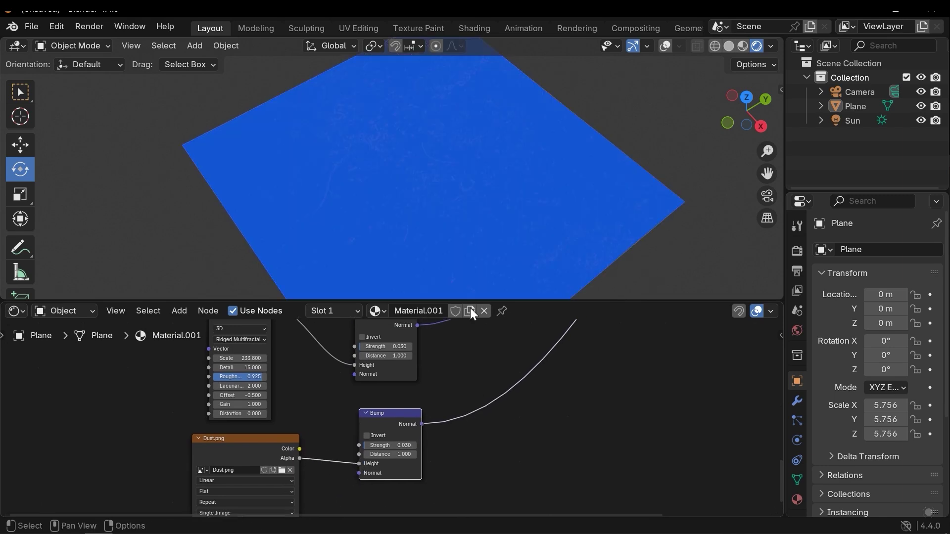
scroll(434, 158, "up", 5)
middle_click_drag(434, 159, 446, 187)
scroll(448, 160, "down", 5)
scroll(458, 388, "down", 1)
Step: Add a Mix Color node next to the two Bump nodes and set its data type to Vector
middle_click_drag(463, 385, 371, 424)
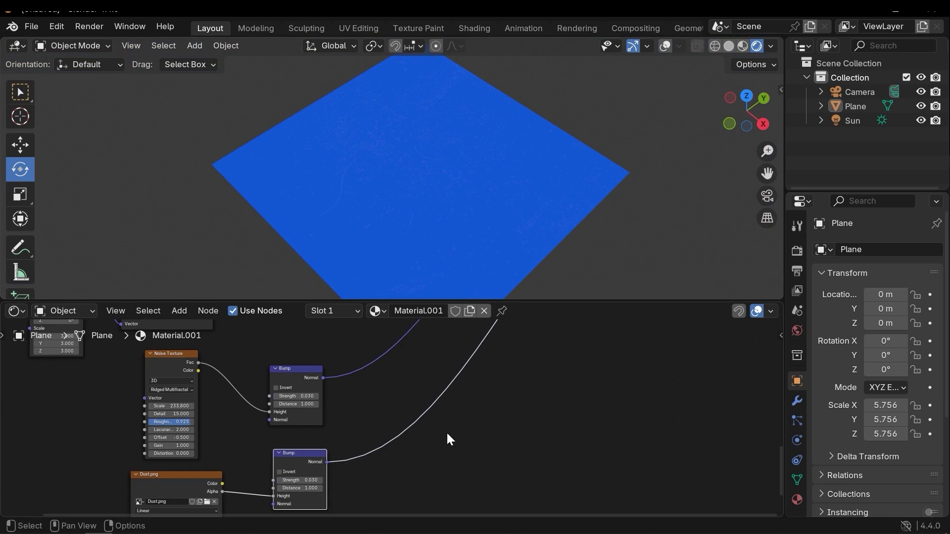
key("shift+a")
type("m")
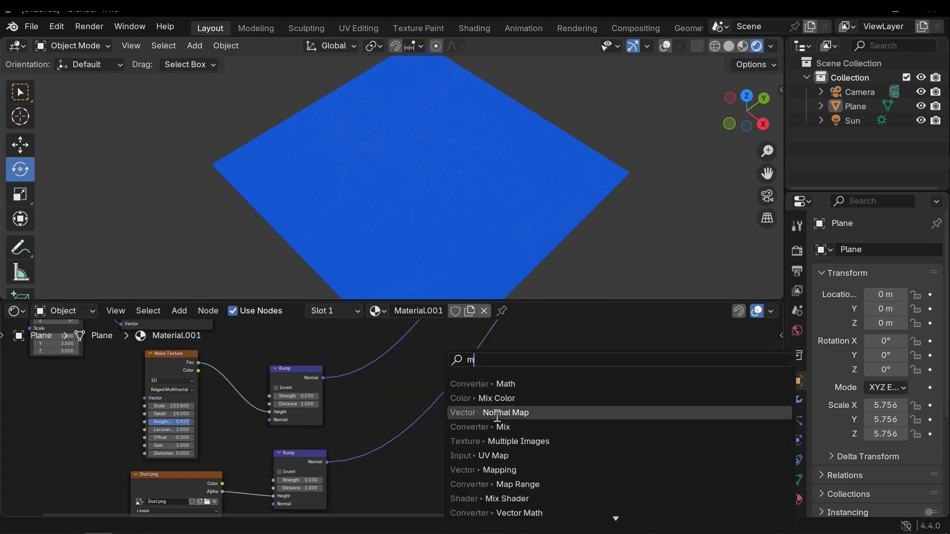
left_click(489, 398)
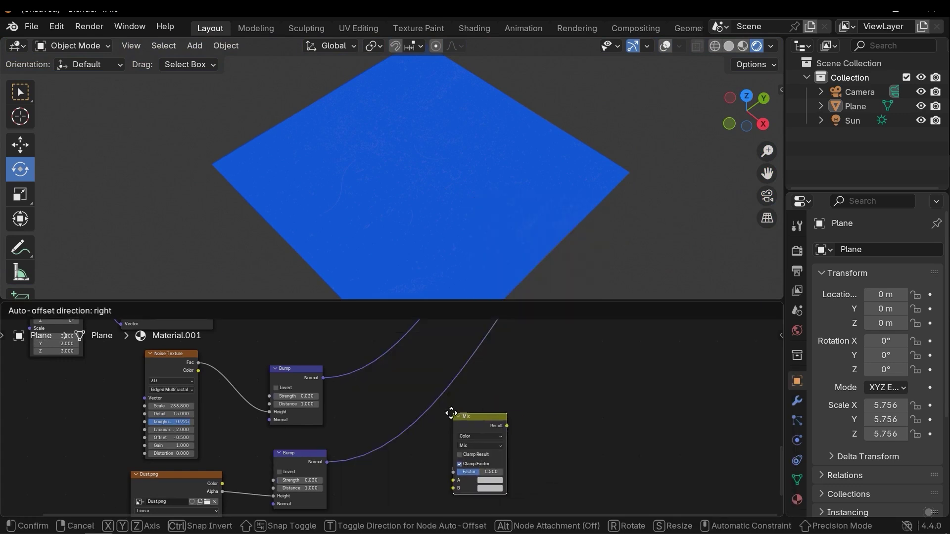
left_click(451, 412)
middle_click_drag(337, 404, 339, 385)
middle_click_drag(401, 410, 340, 372)
scroll(386, 396, "up", 2)
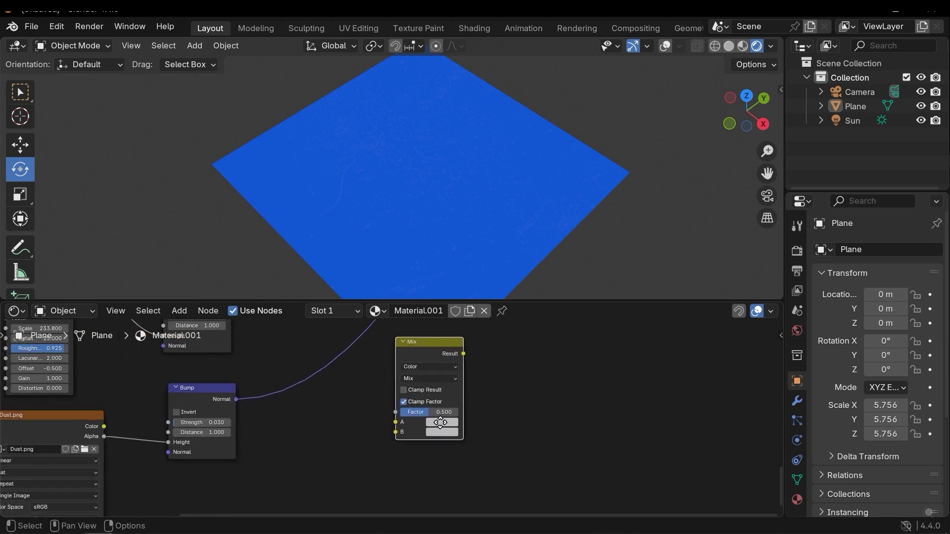
left_click(418, 402)
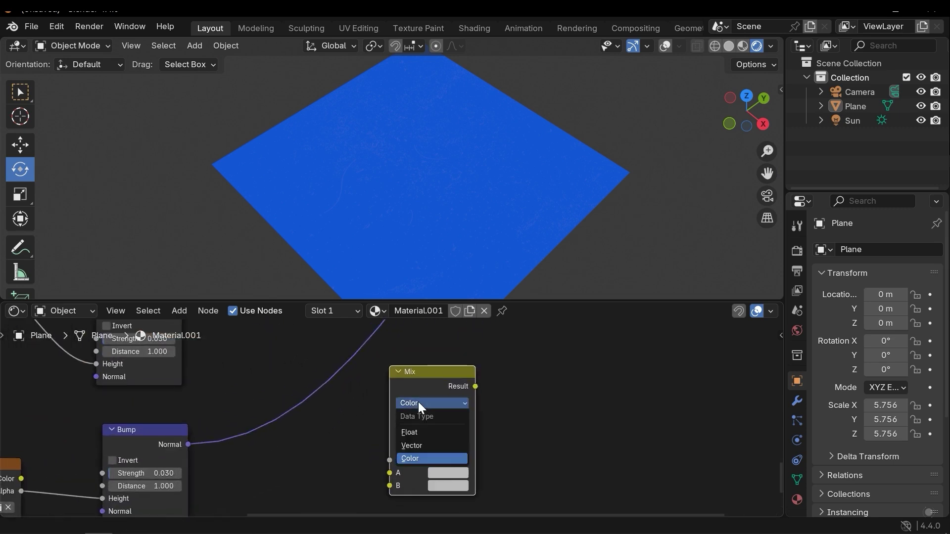
Step: Link the noise Bump's Normal to the Mix node's A input and the dust Bump's Normal to B
scroll(414, 444, "down", 3)
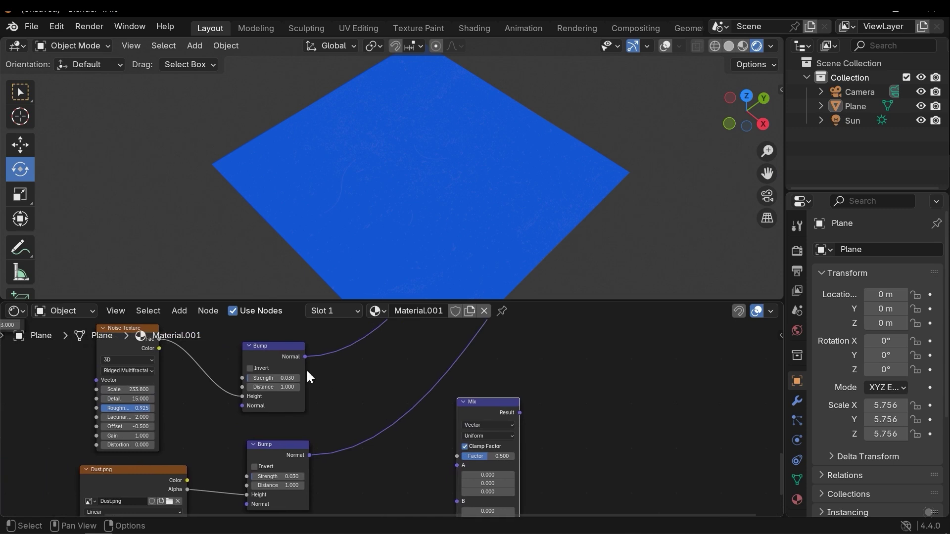
left_click_drag(304, 357, 458, 464)
middle_click_drag(385, 422, 372, 338)
left_click_drag(297, 371, 444, 391)
middle_click_drag(466, 396, 467, 514)
left_click_drag(479, 452, 408, 399)
scroll(470, 416, "down", 2)
Step: Connect the Mix node's Result to the Principled BSDF's Normal and preview the full shader on the plane
middle_click_drag(470, 416, 292, 458)
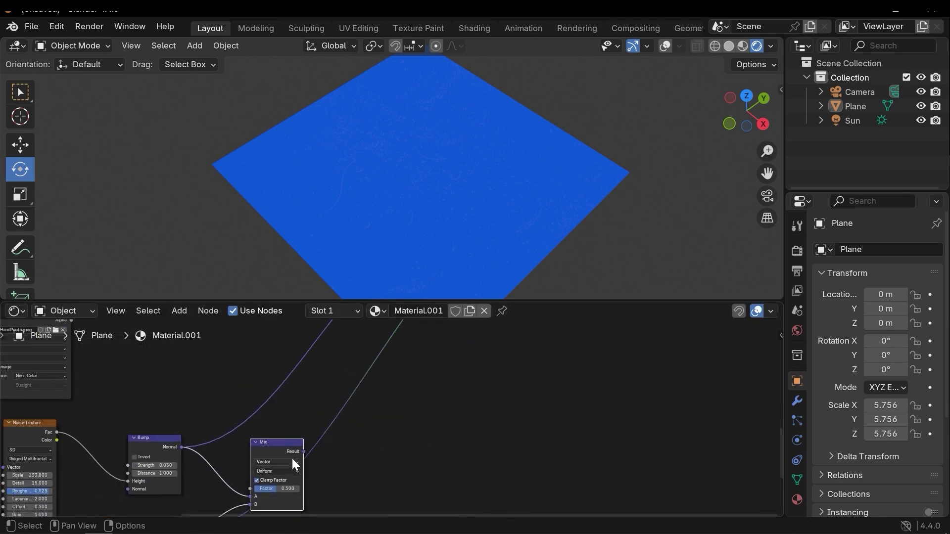
left_click_drag(304, 451, 446, 411)
scroll(387, 429, "down", 4)
middle_click_drag(387, 429, 471, 288)
left_click_drag(380, 424, 365, 406)
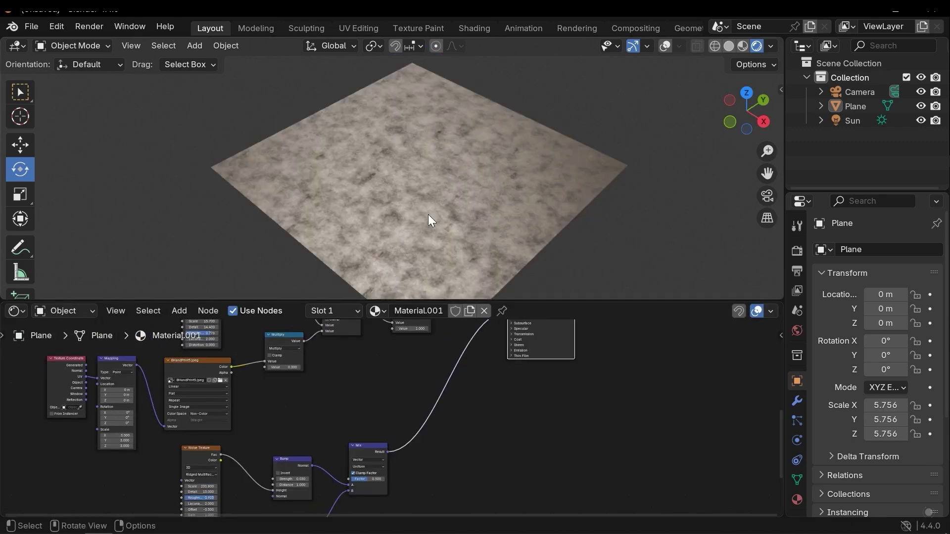
middle_click_drag(428, 215, 411, 221)
scroll(444, 139, "up", 6)
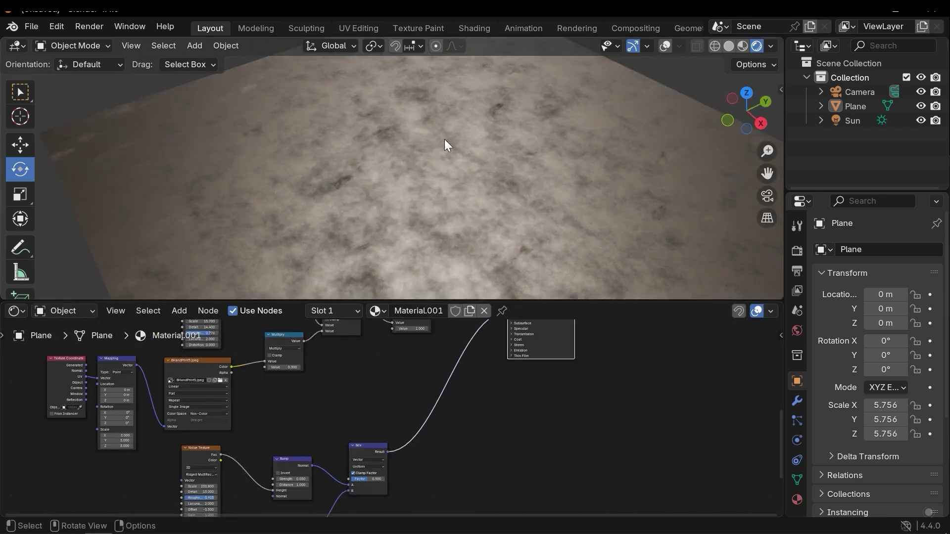
mouse_move(444, 138)
middle_mouse_down()
mouse_move(456, 164)
mouse_move(407, 186)
mouse_move(397, 170)
mouse_move(432, 171)
mouse_move(449, 219)
mouse_move(387, 194)
mouse_move(341, 133)
middle_mouse_up()
Step: Enable Invert on the dust Bump node and set its strength to 0.157
middle_click_drag(314, 481, 388, 367)
scroll(376, 405, "up", 4)
mouse_move(352, 434)
left_mouse_down()
mouse_move(389, 435)
mouse_move(351, 434)
left_mouse_up()
scroll(545, 179, "down", 2)
middle_click_drag(545, 178, 518, 200)
middle_click_drag(347, 431, 364, 435)
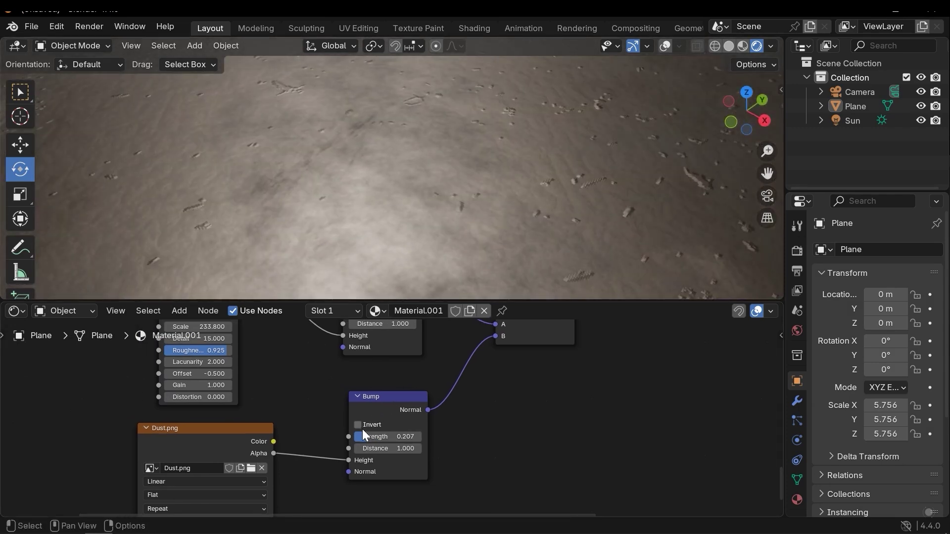
left_click(357, 425)
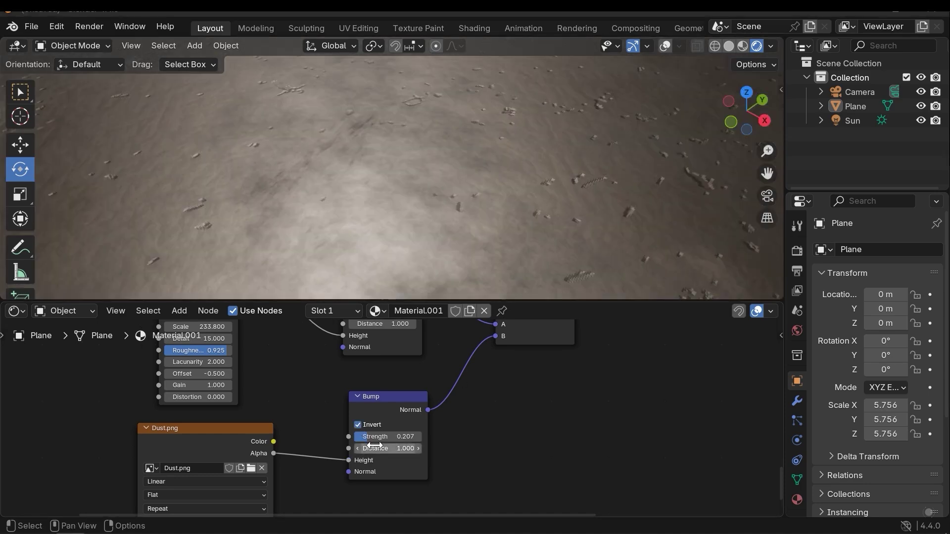
left_click_drag(374, 437, 370, 438)
middle_click_drag(517, 204, 461, 147)
scroll(401, 361, "down", 5)
Step: Add Texture Coordinate and Mapping nodes to the Dust.png image texture
middle_click_drag(401, 361, 471, 332)
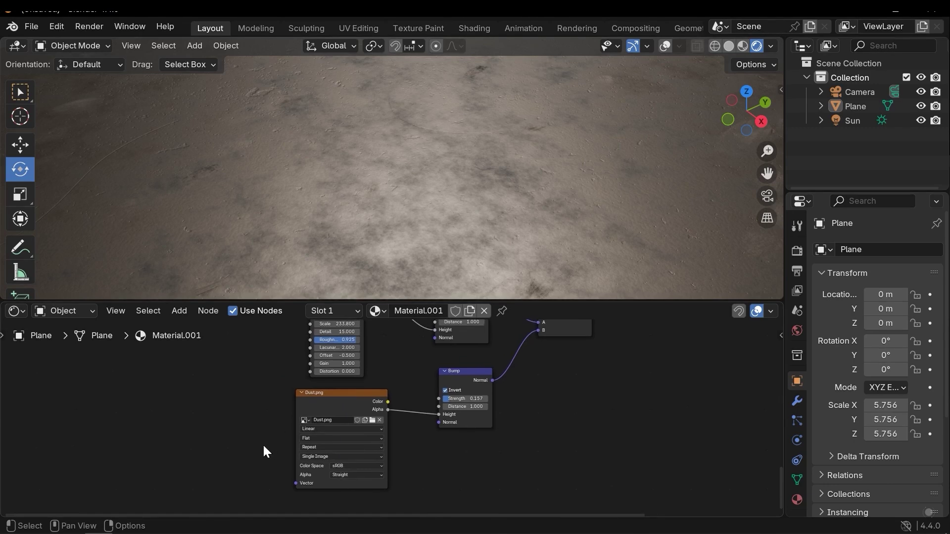
left_click_drag(262, 445, 344, 409)
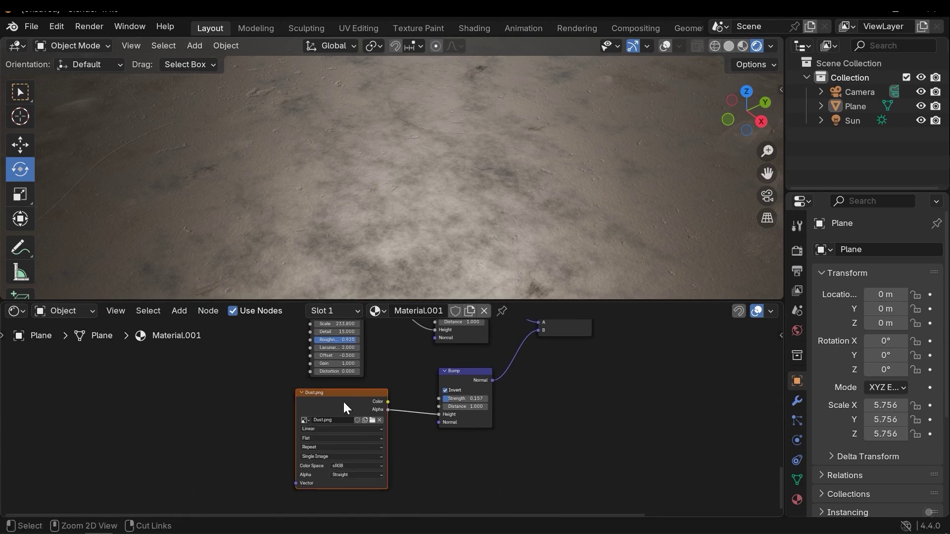
key("ctrl+t")
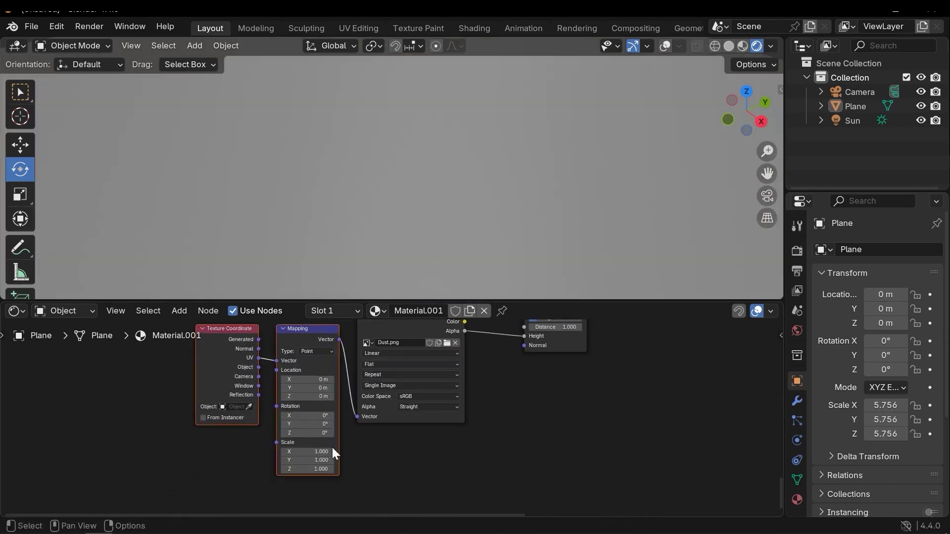
Step: Set the dust Mapping node's scale to 4 on X, Y and Z
scroll(332, 447, "up", 2)
left_click(297, 463)
type("4")
key("Return")
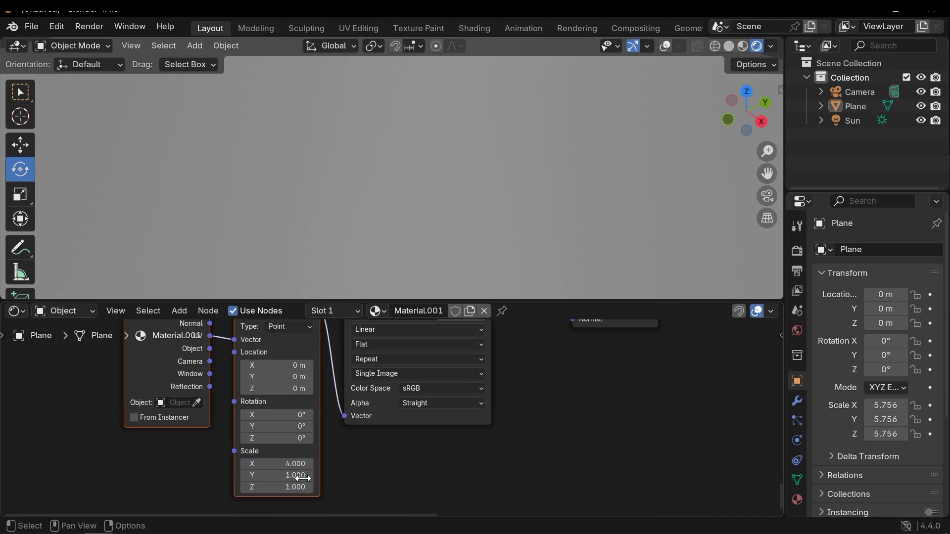
left_click(302, 476)
type("4")
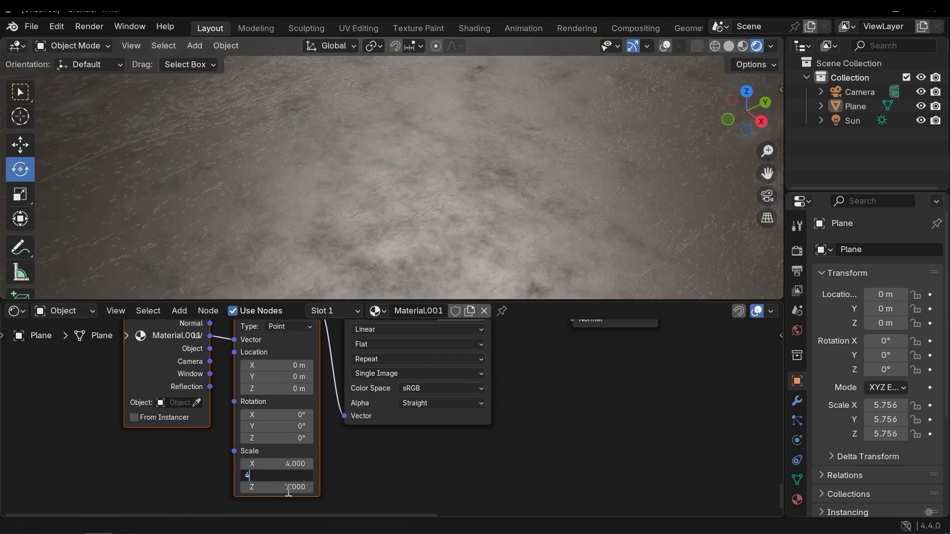
left_click(288, 490)
type("4")
key("Return")
Step: Examine the finished material on the plane from several angles along with the complete node tree
scroll(499, 204, "down", 3)
middle_click_drag(503, 206, 334, 156)
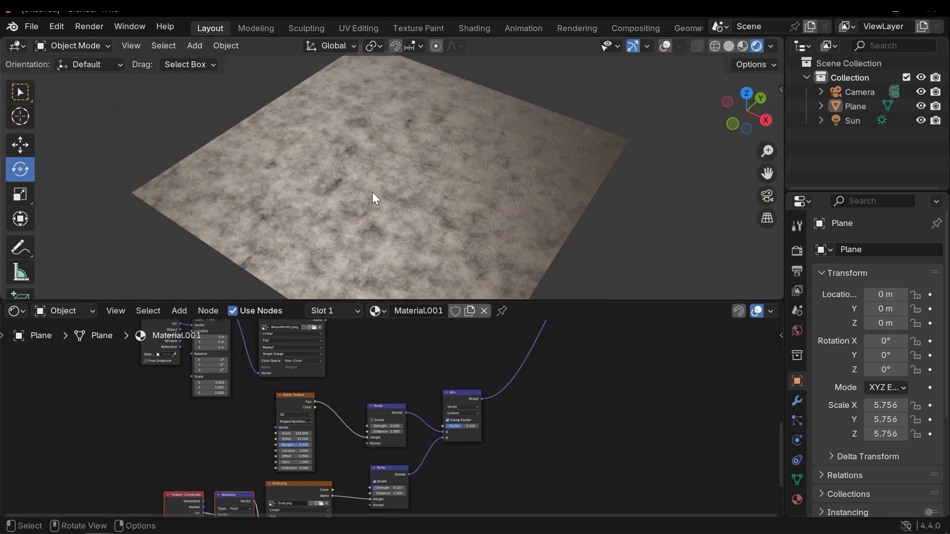
middle_click_drag(372, 192, 399, 190)
scroll(412, 414, "down", 5)
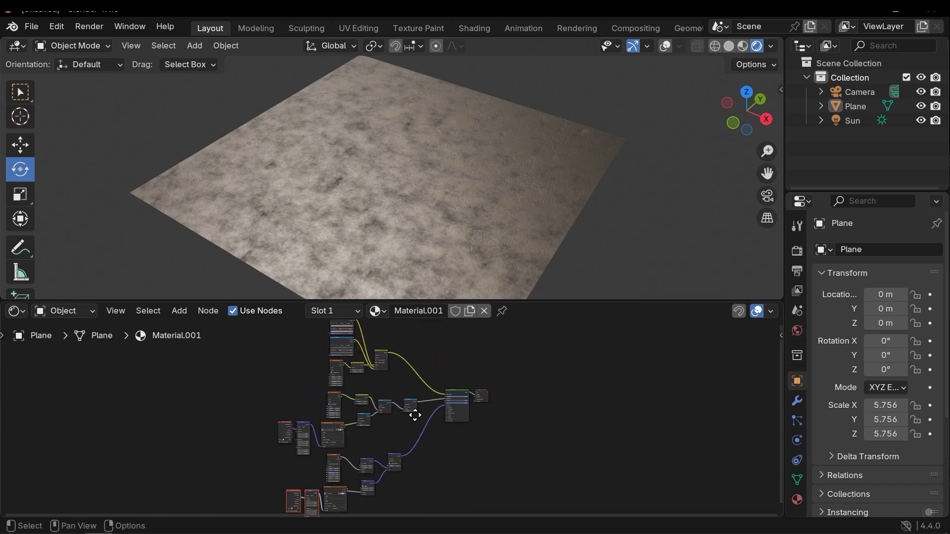
middle_click_drag(414, 416, 412, 419)
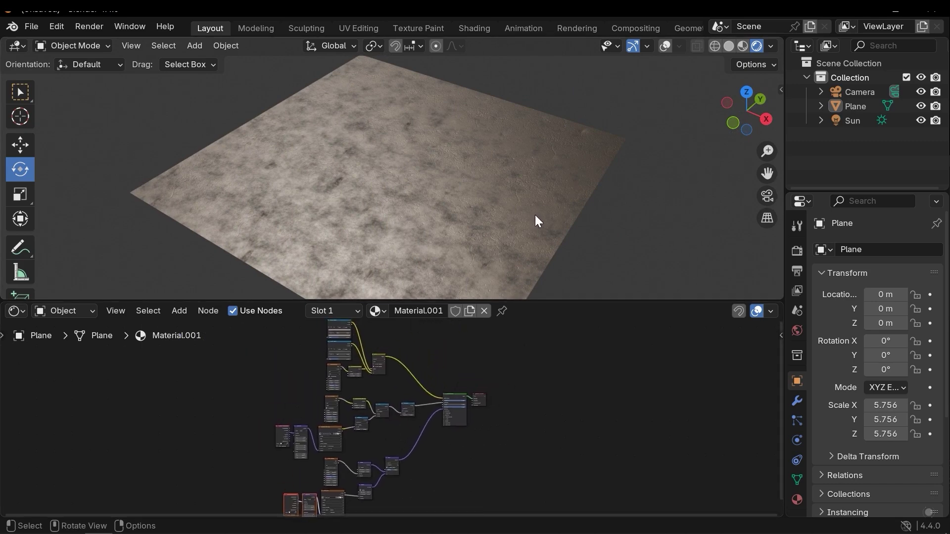
middle_click_drag(534, 214, 470, 268)
middle_click_drag(424, 383, 408, 396)
mouse_move(446, 163)
middle_mouse_down()
mouse_move(445, 186)
mouse_move(522, 178)
mouse_move(448, 184)
mouse_move(431, 173)
middle_mouse_up()
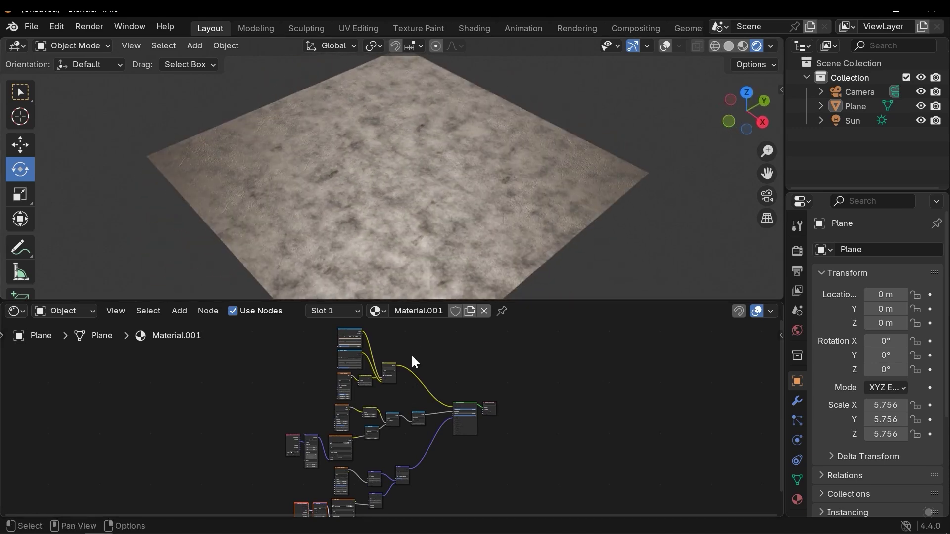